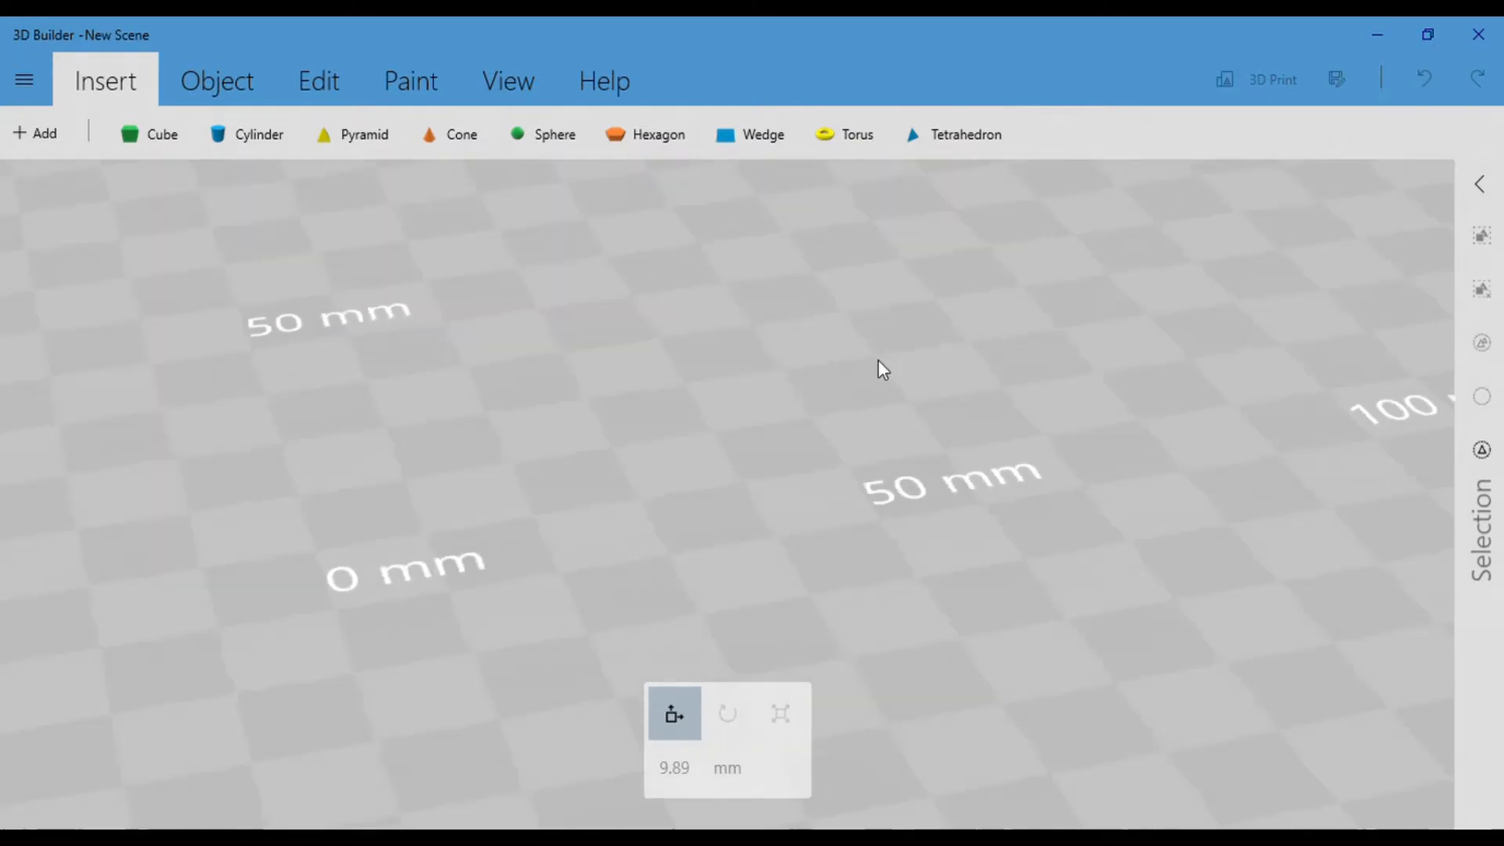
# Insert a cube into the empty scene.
pyautogui.click(151, 135)
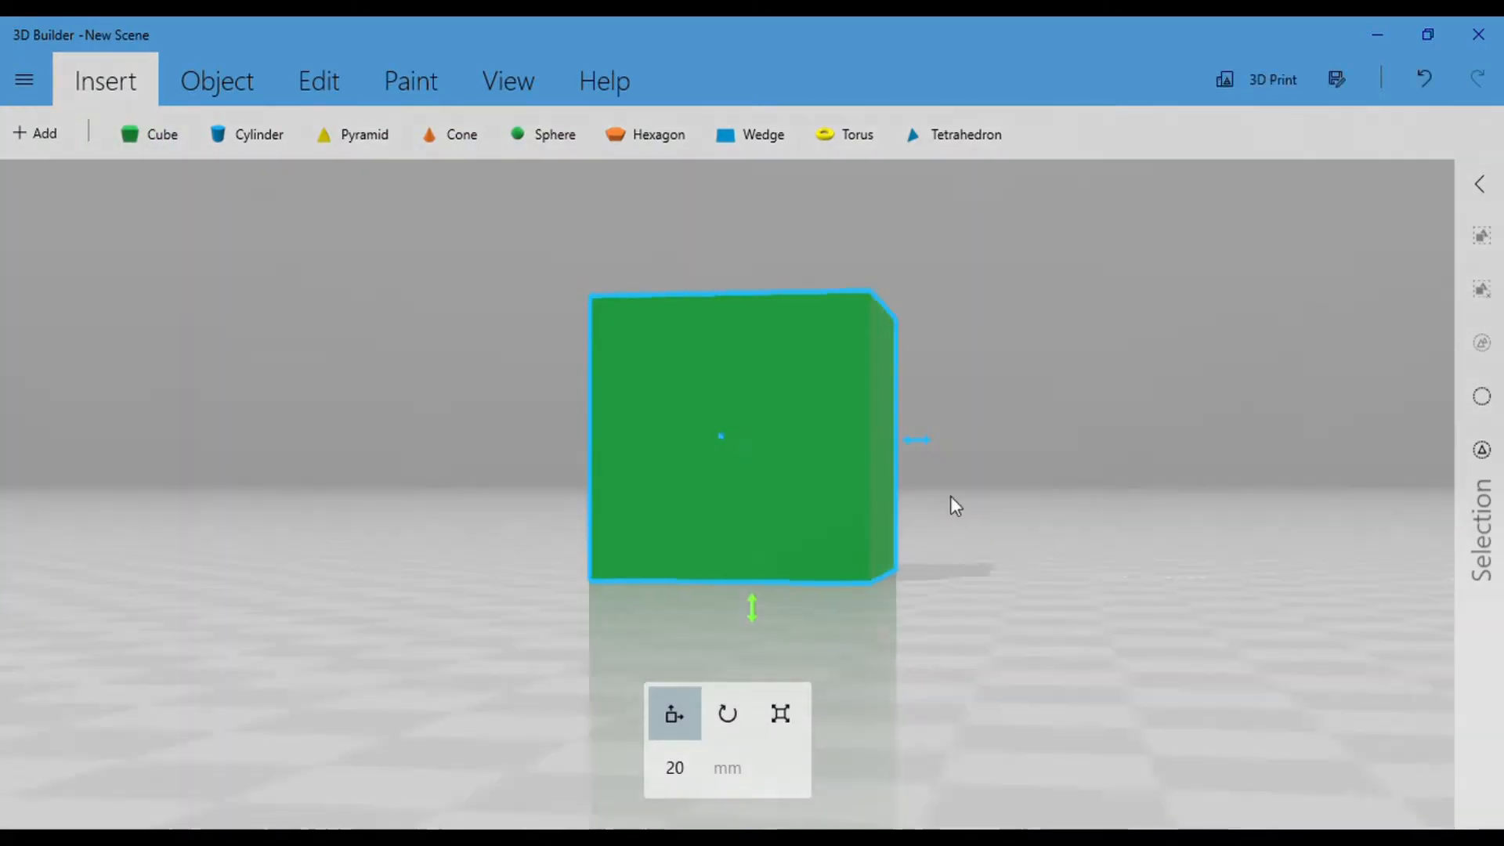
pyautogui.moveTo(951, 496); pyautogui.dragTo(1131, 438)
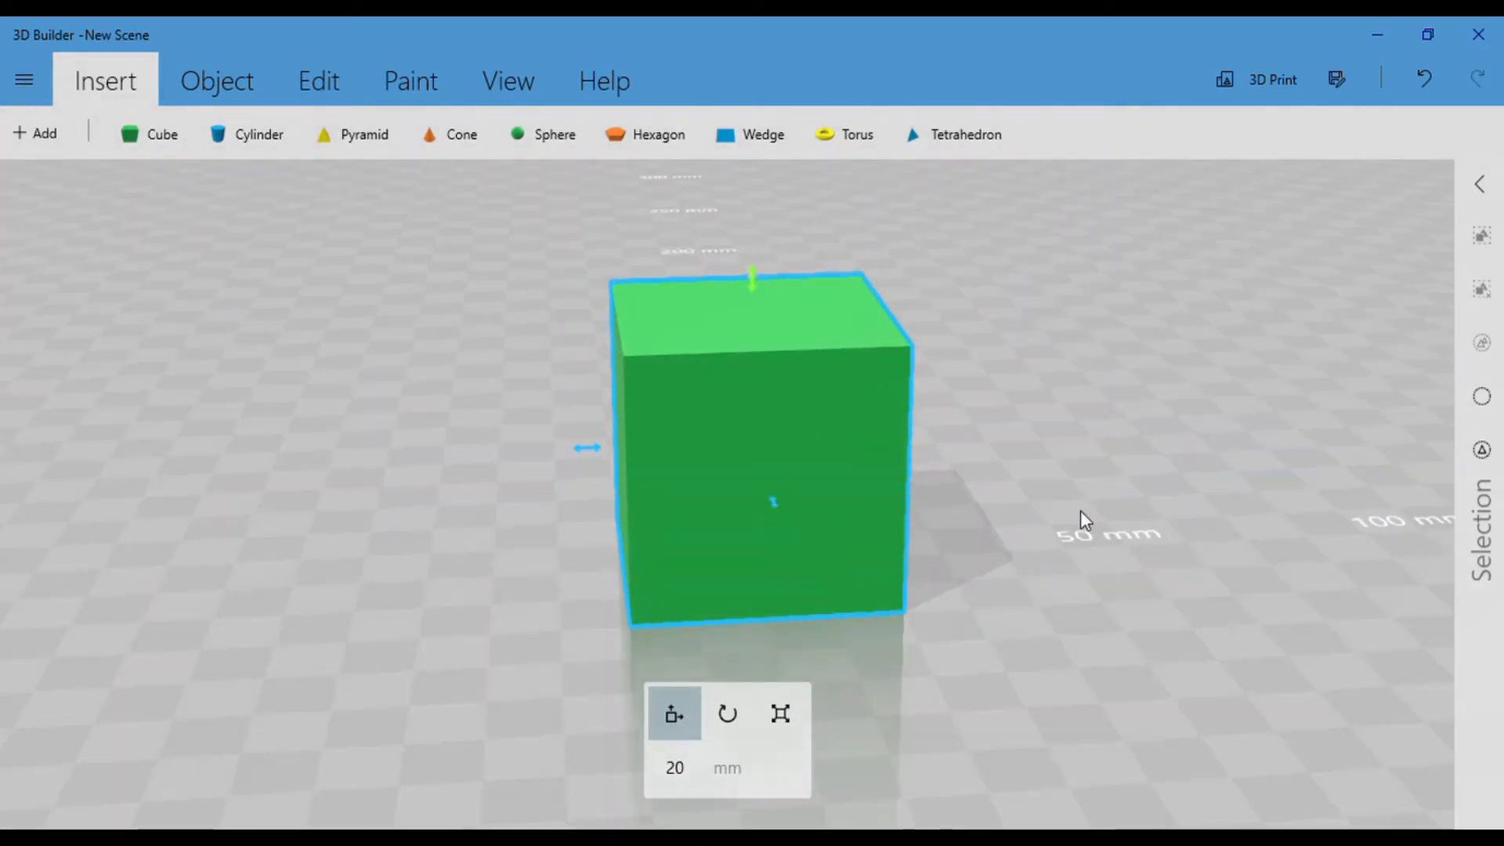
pyautogui.moveTo(1085, 519); pyautogui.dragTo(1230, 627)
pyautogui.scroll(5, 1008, 527)
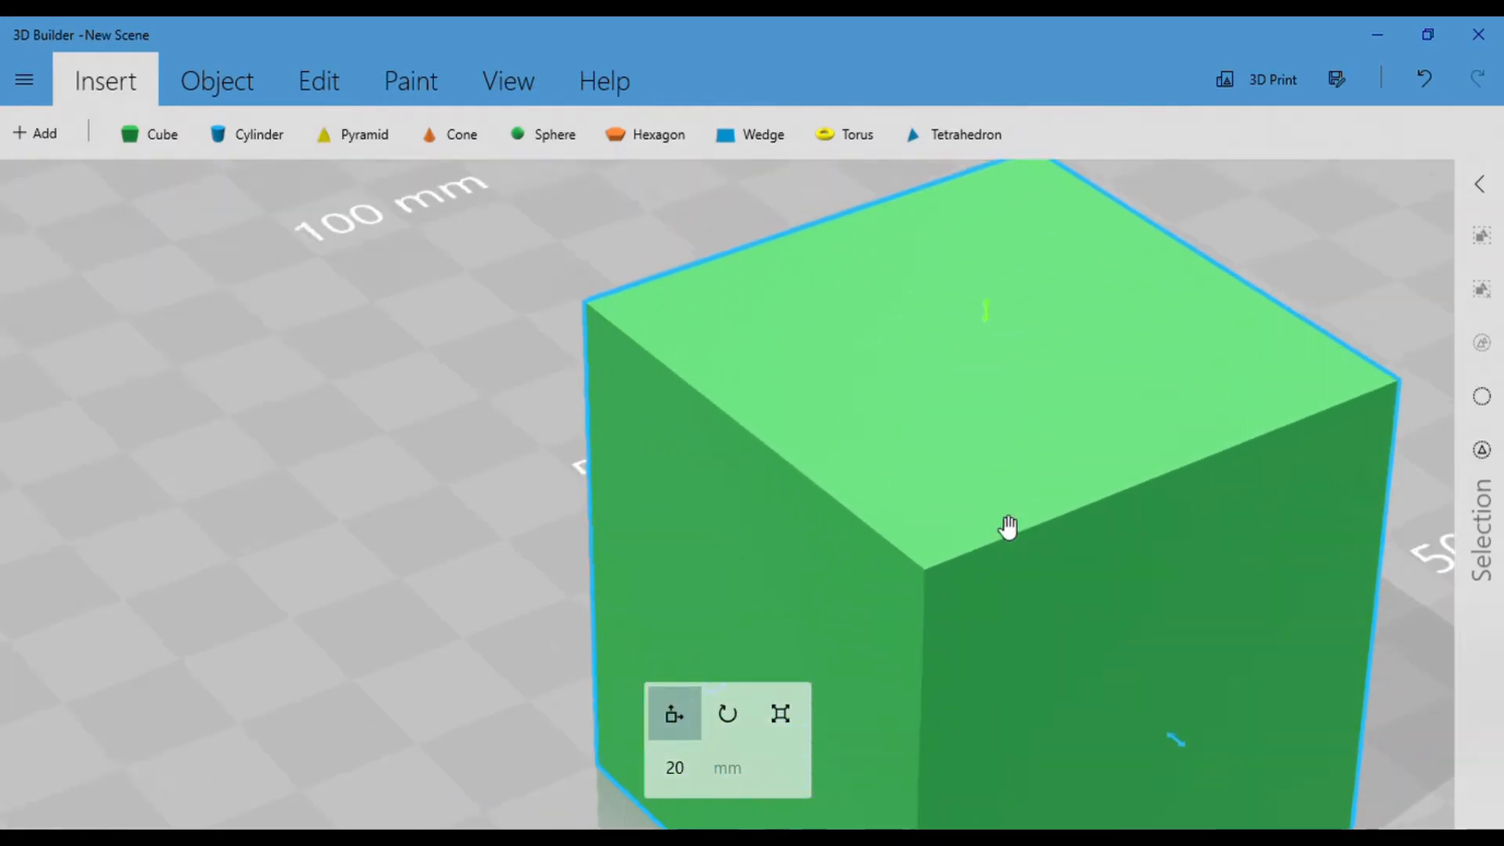
pyautogui.scroll(-5, 1008, 527)
pyautogui.scroll(8, 1007, 547)
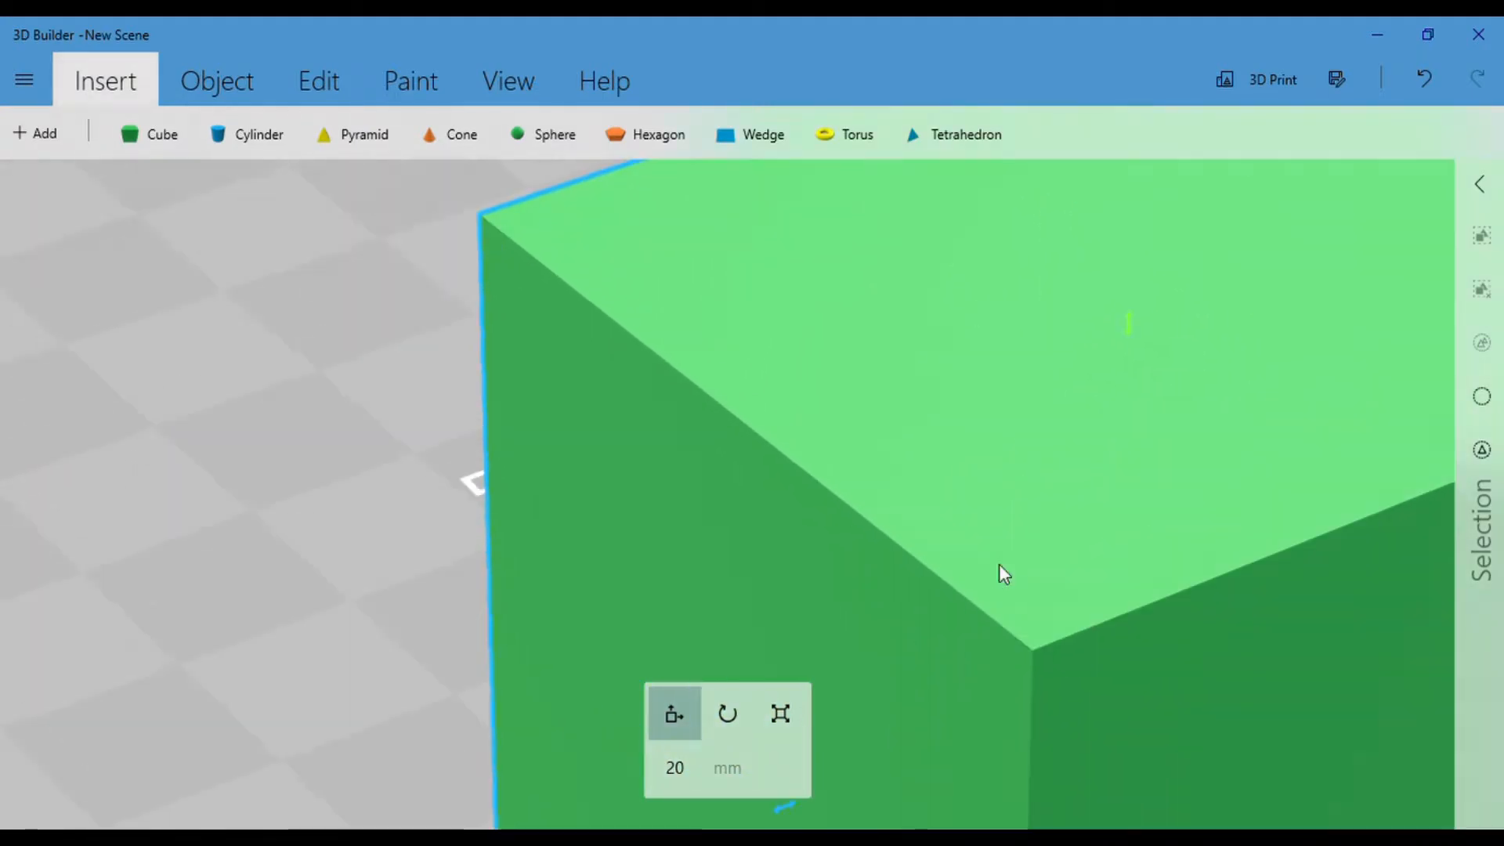
pyautogui.scroll(-8, 1004, 576)
pyautogui.moveTo(1215, 518); pyautogui.dragTo(1295, 502)
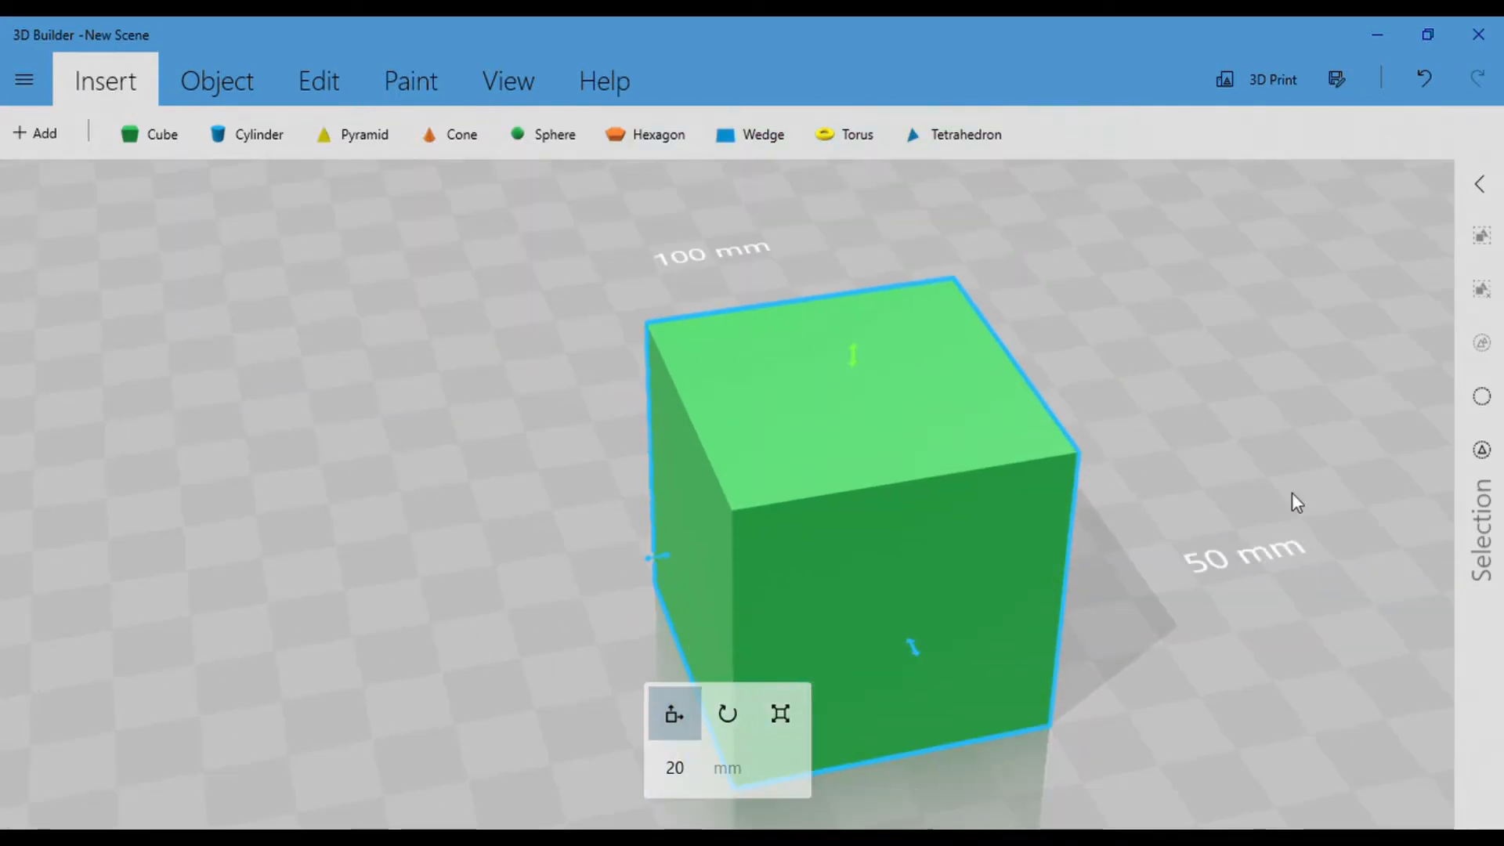
pyautogui.scroll(-2, 1293, 494)
pyautogui.scroll(1, 1269, 491)
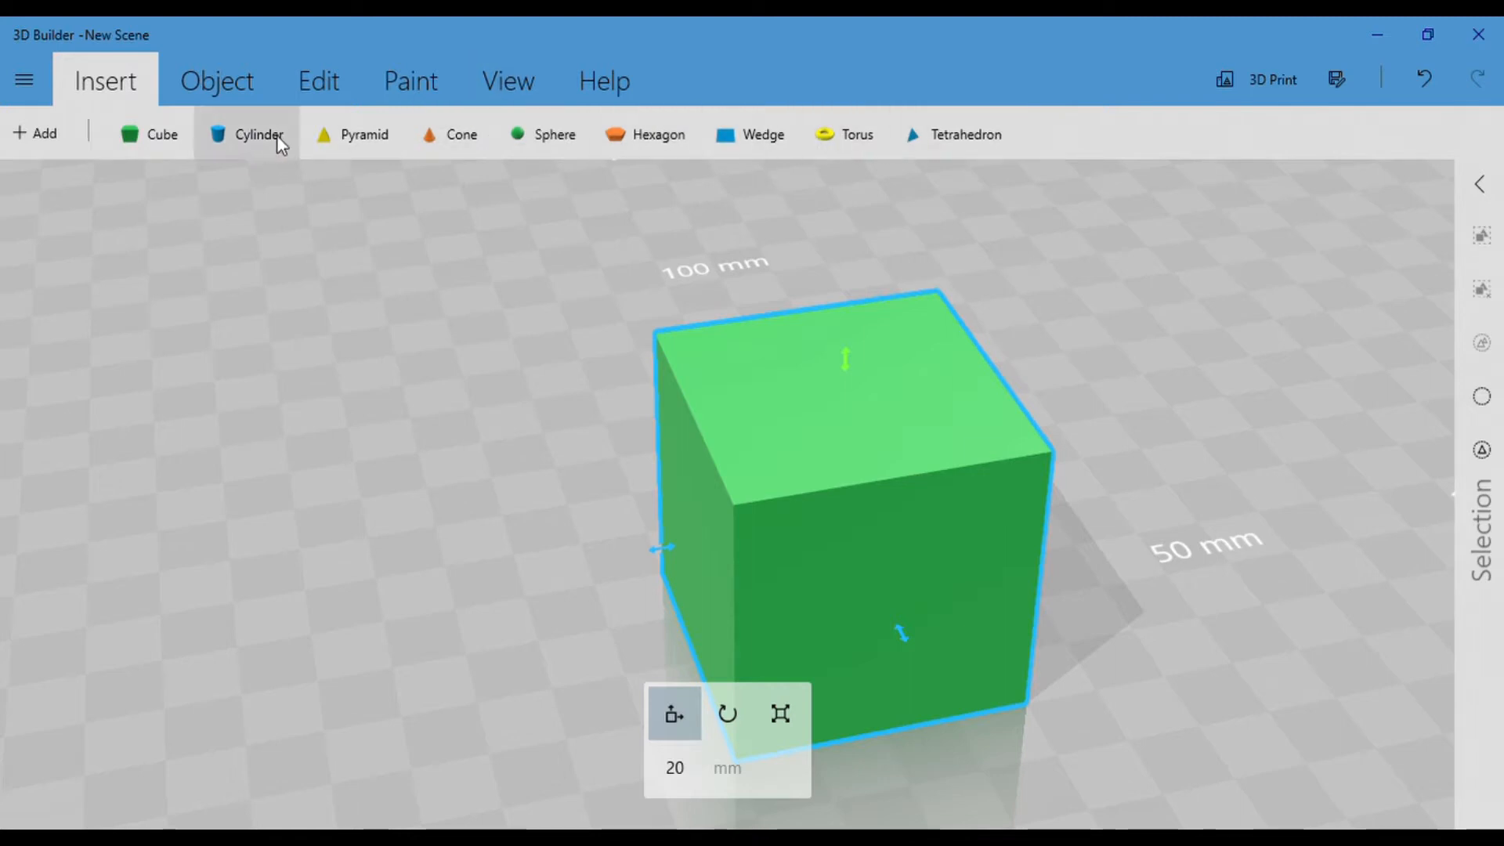
# Examine the available object, editing, painting, viewing and help commands, as well as the file options.
pyautogui.click(232, 81)
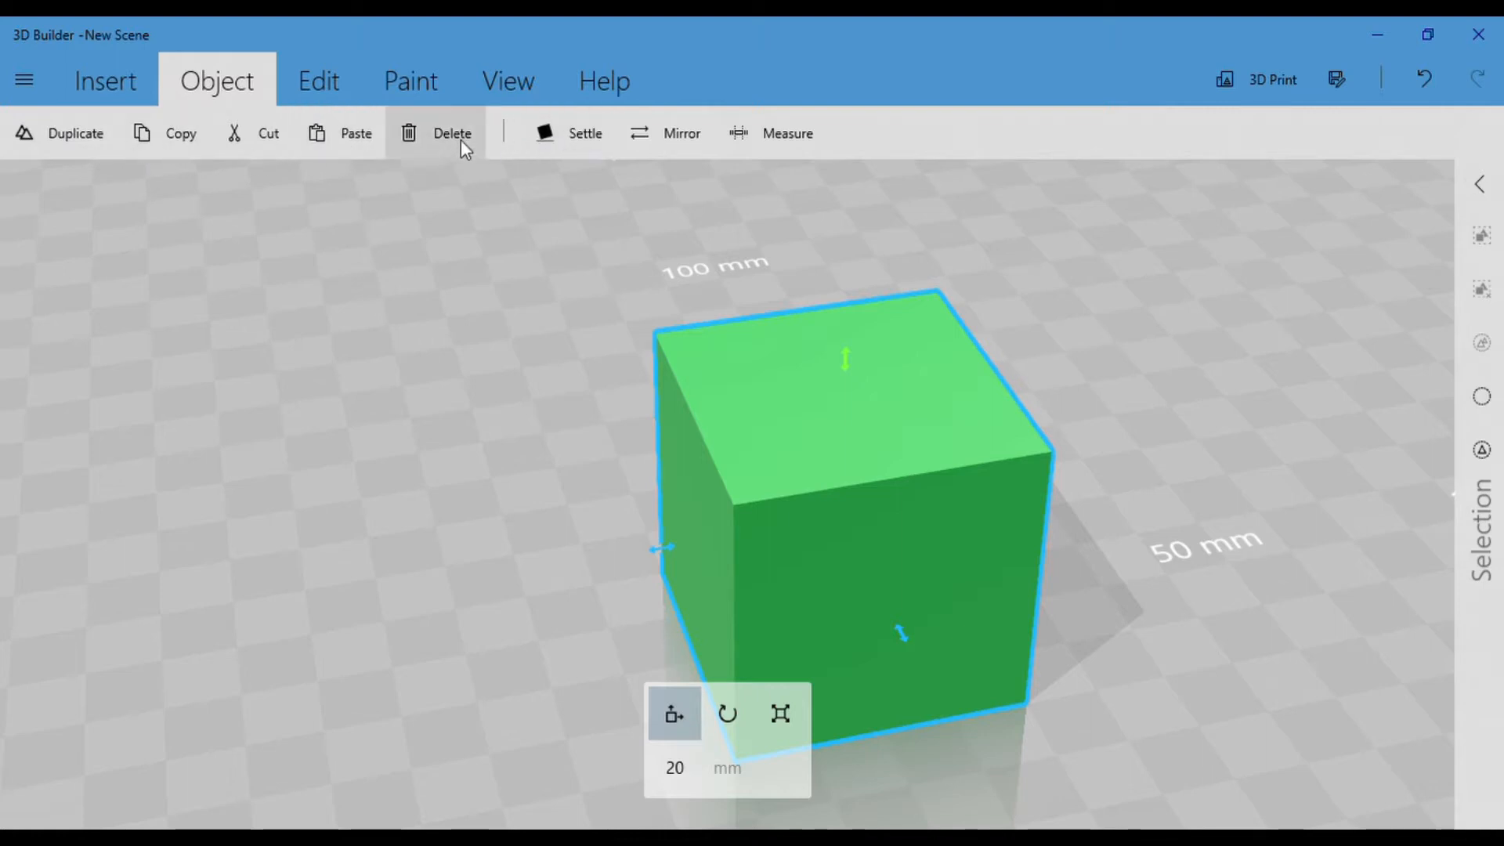
pyautogui.click(319, 85)
pyautogui.moveTo(407, 305); pyautogui.dragTo(439, 242)
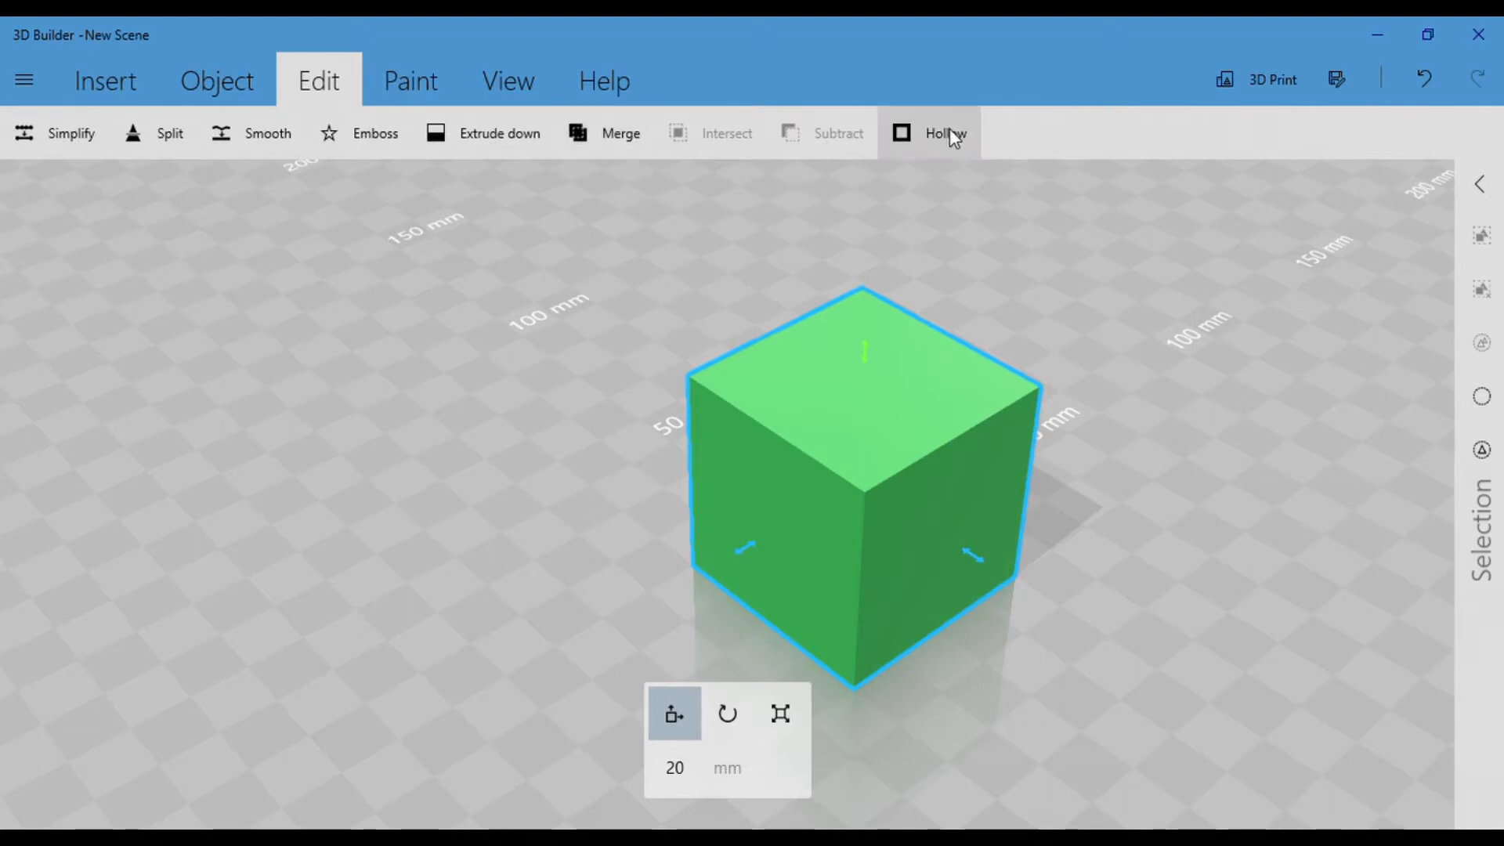
pyautogui.moveTo(1062, 279); pyautogui.dragTo(1031, 278, button='right')
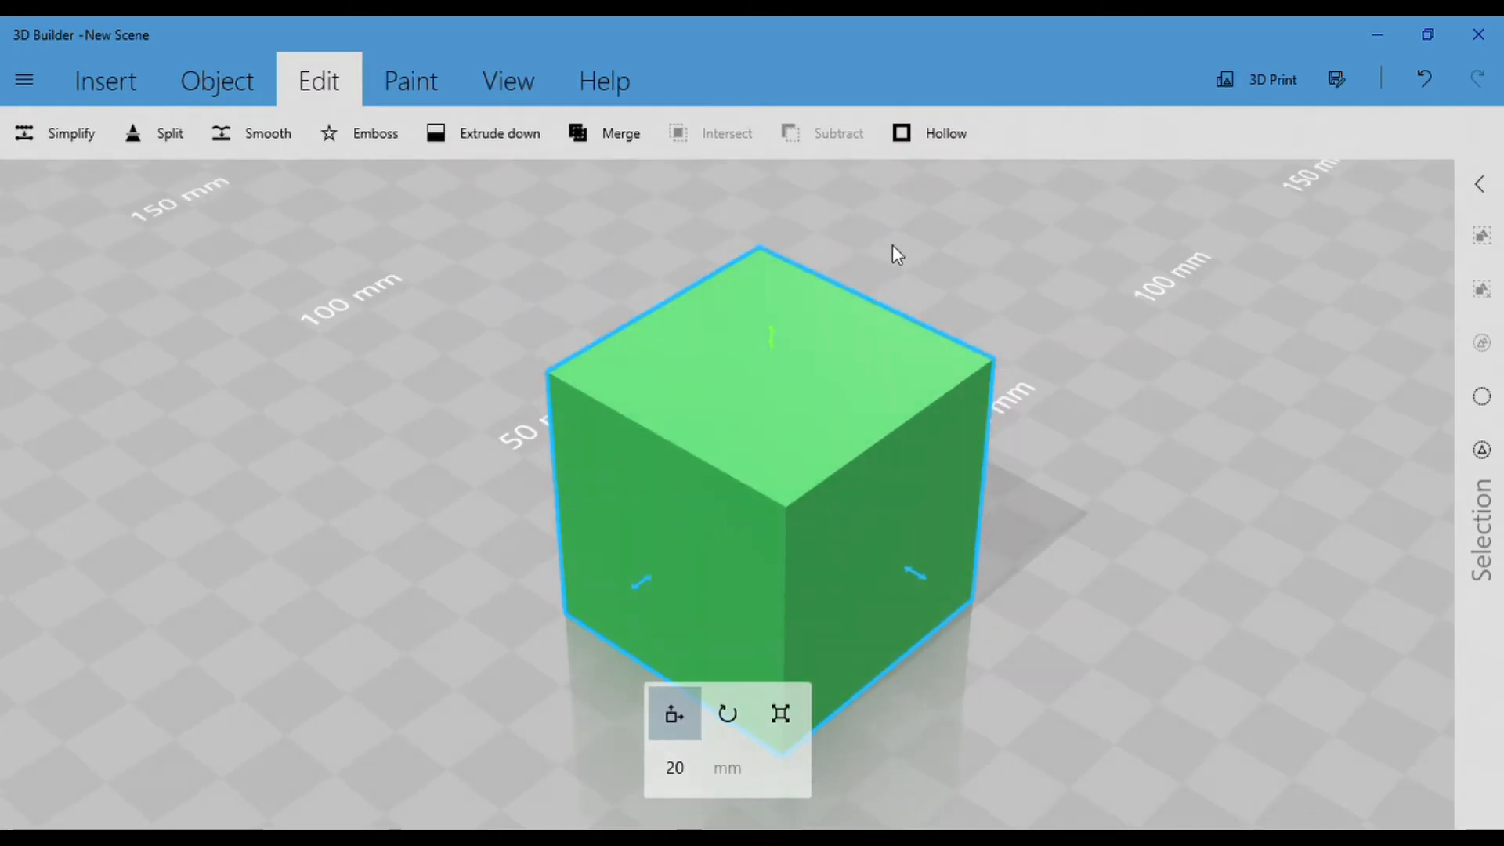
pyautogui.moveTo(894, 248); pyautogui.dragTo(1014, 272, button='right')
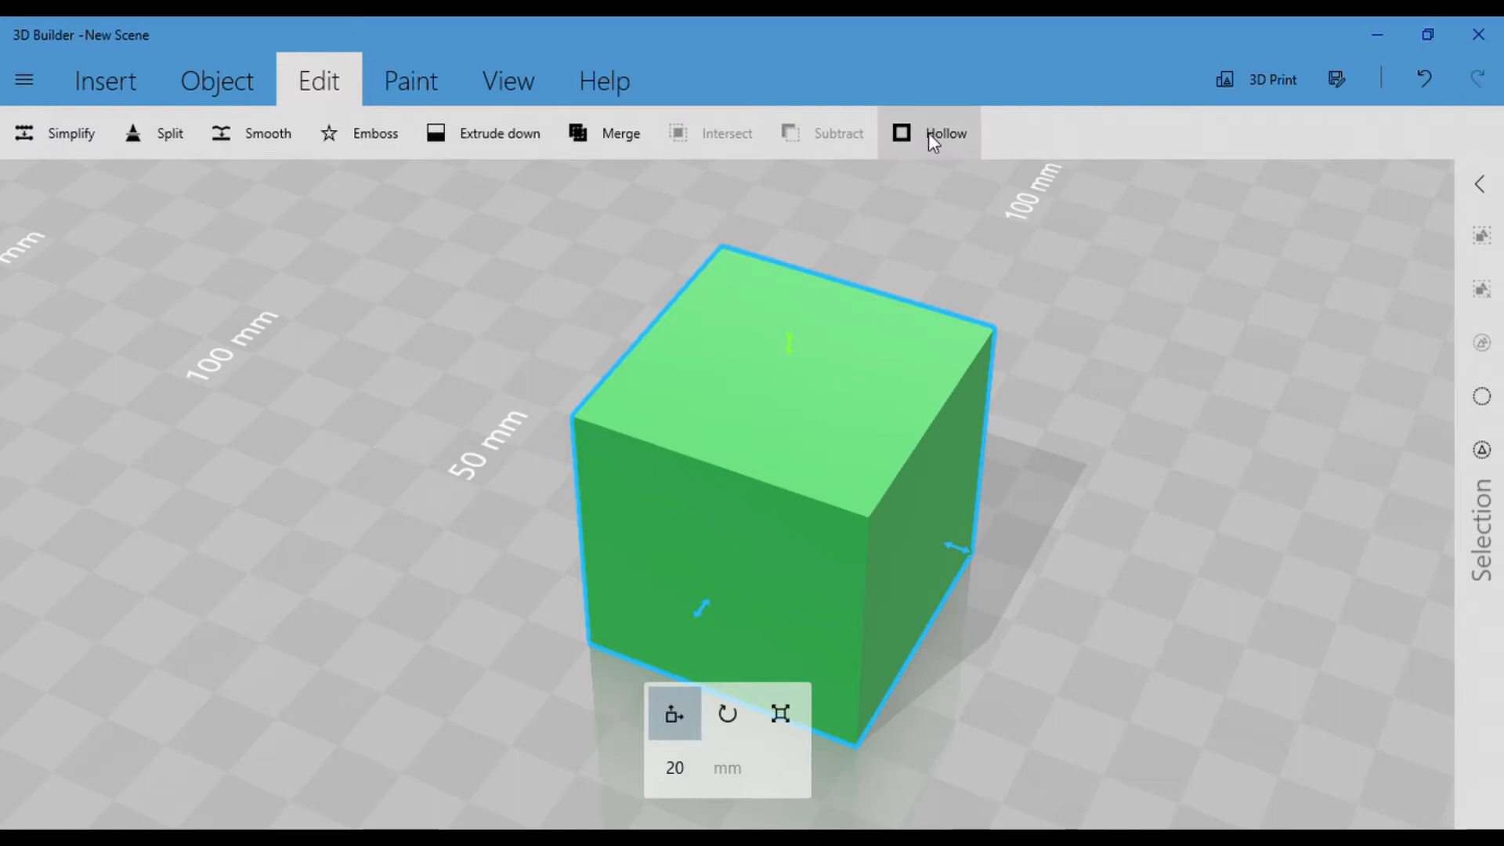
pyautogui.moveTo(1017, 233); pyautogui.dragTo(863, 220)
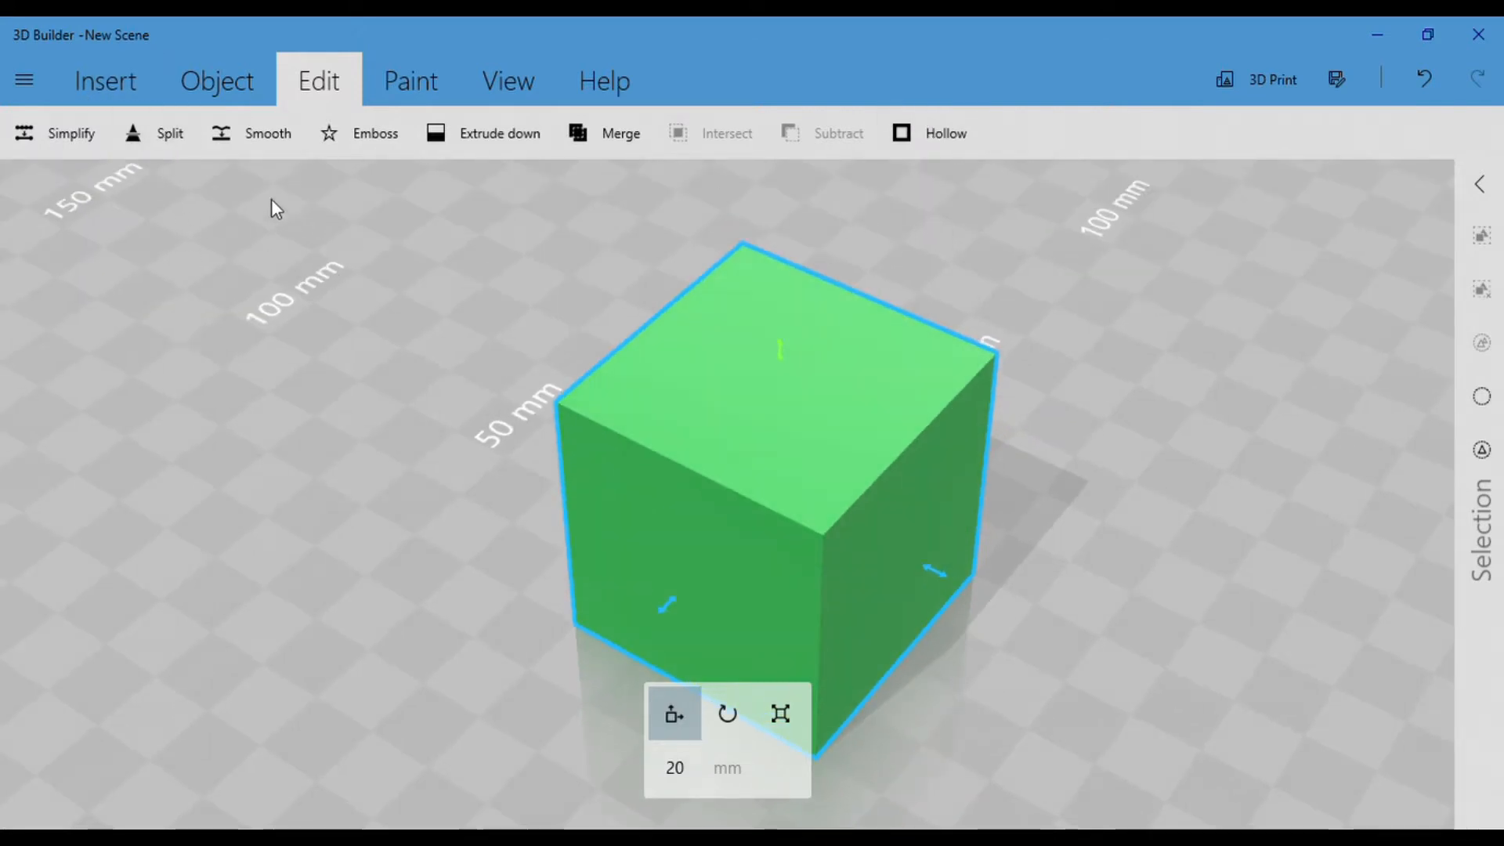
pyautogui.moveTo(306, 276); pyautogui.dragTo(335, 196)
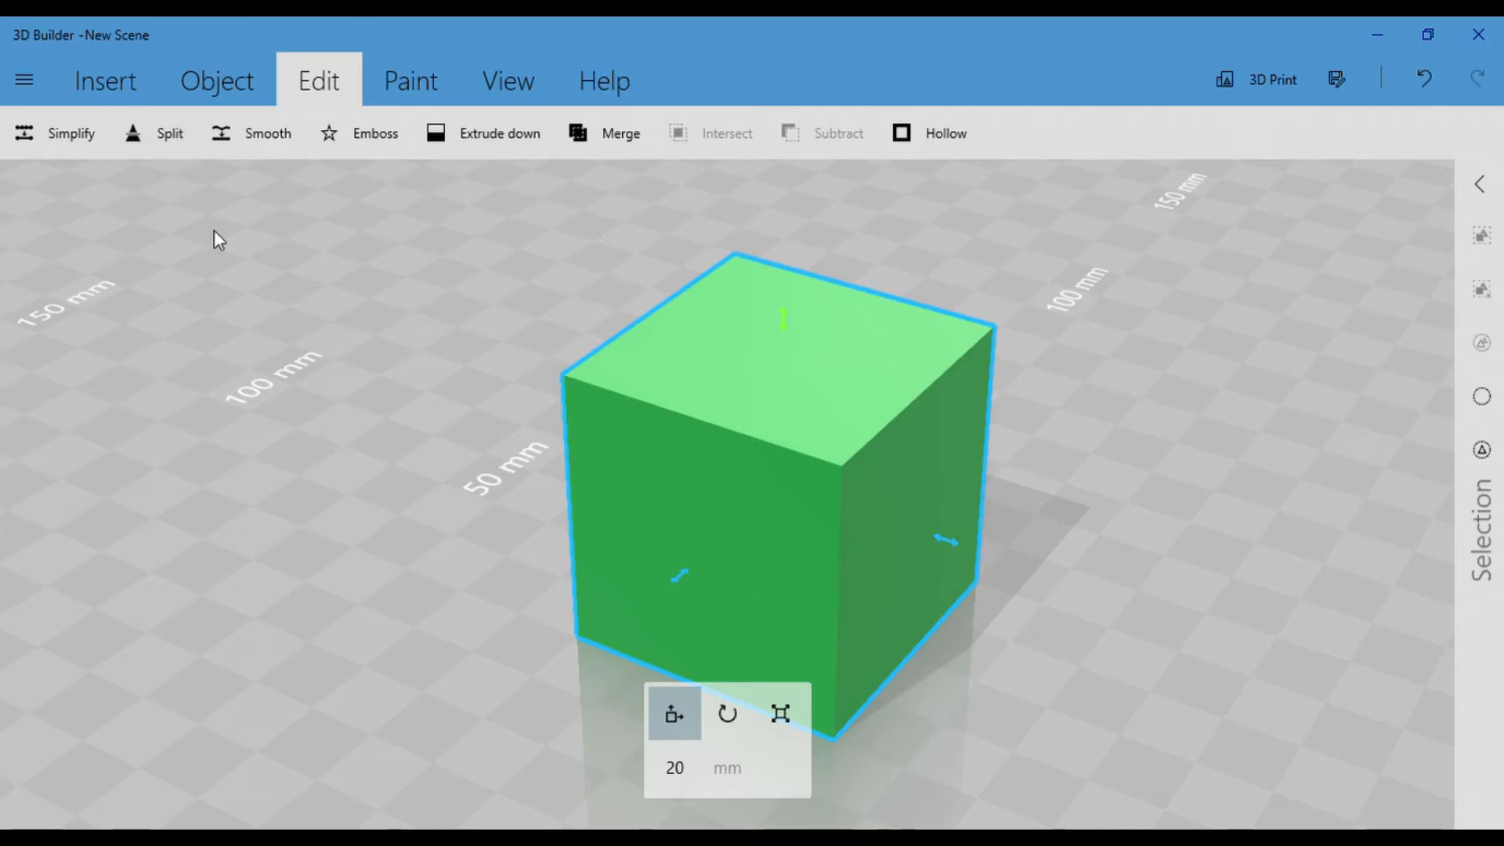
pyautogui.moveTo(329, 288); pyautogui.dragTo(312, 309)
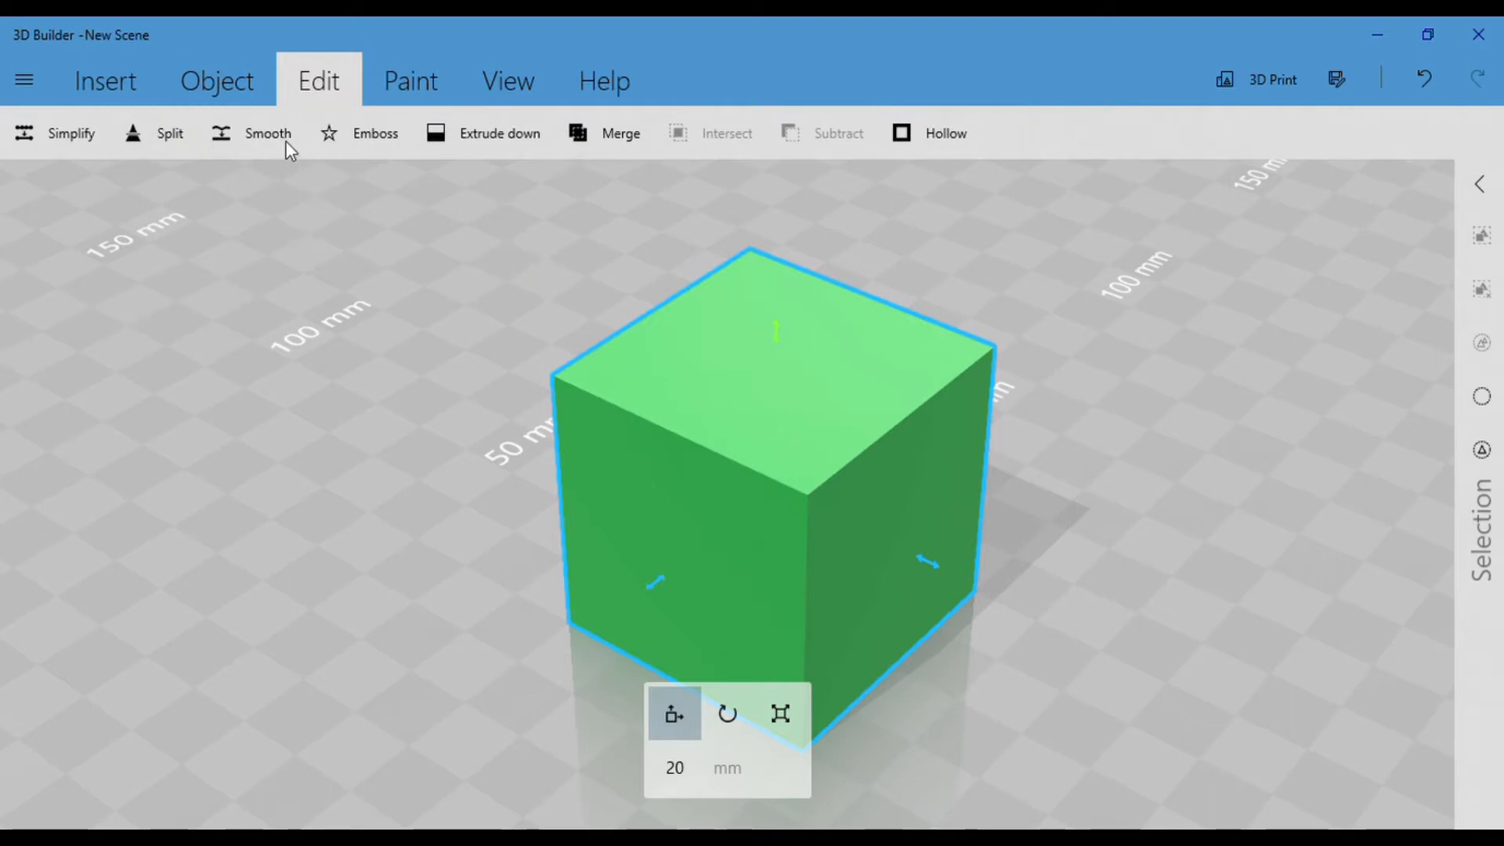
pyautogui.click(396, 83)
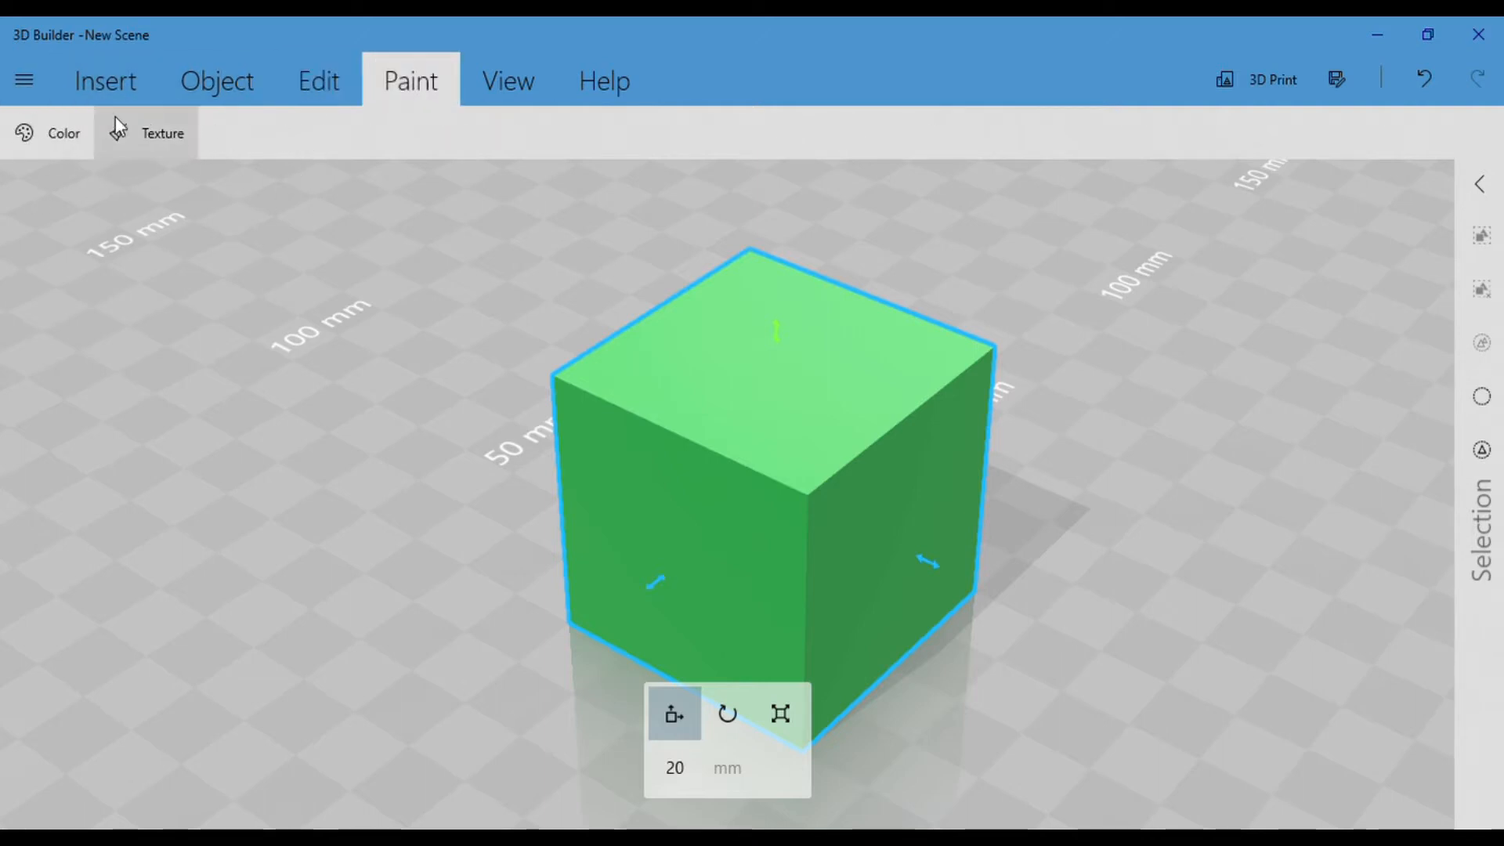
pyautogui.click(502, 78)
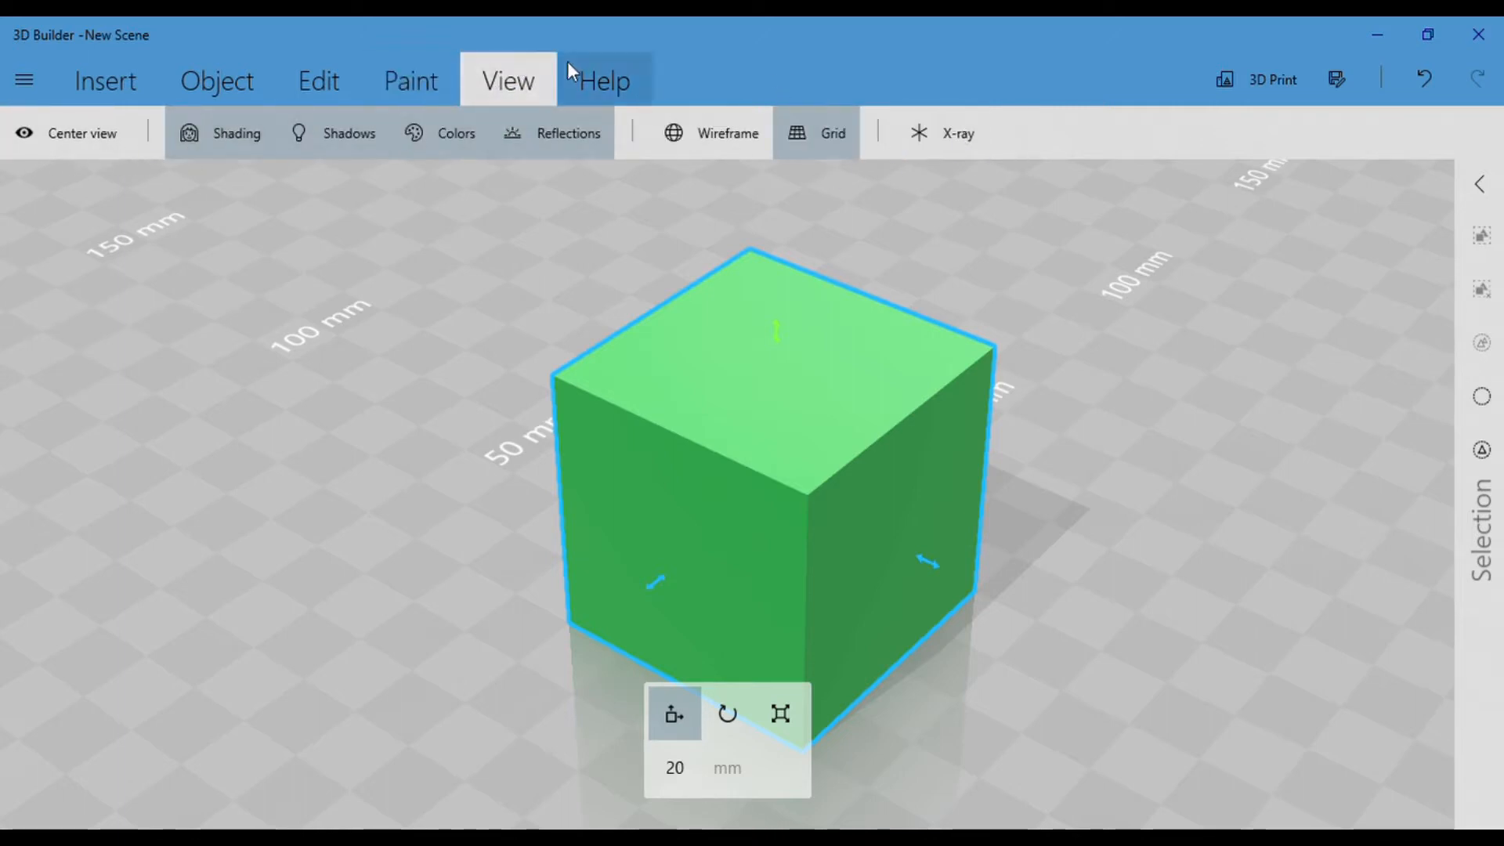
pyautogui.click(607, 78)
pyautogui.click(25, 79)
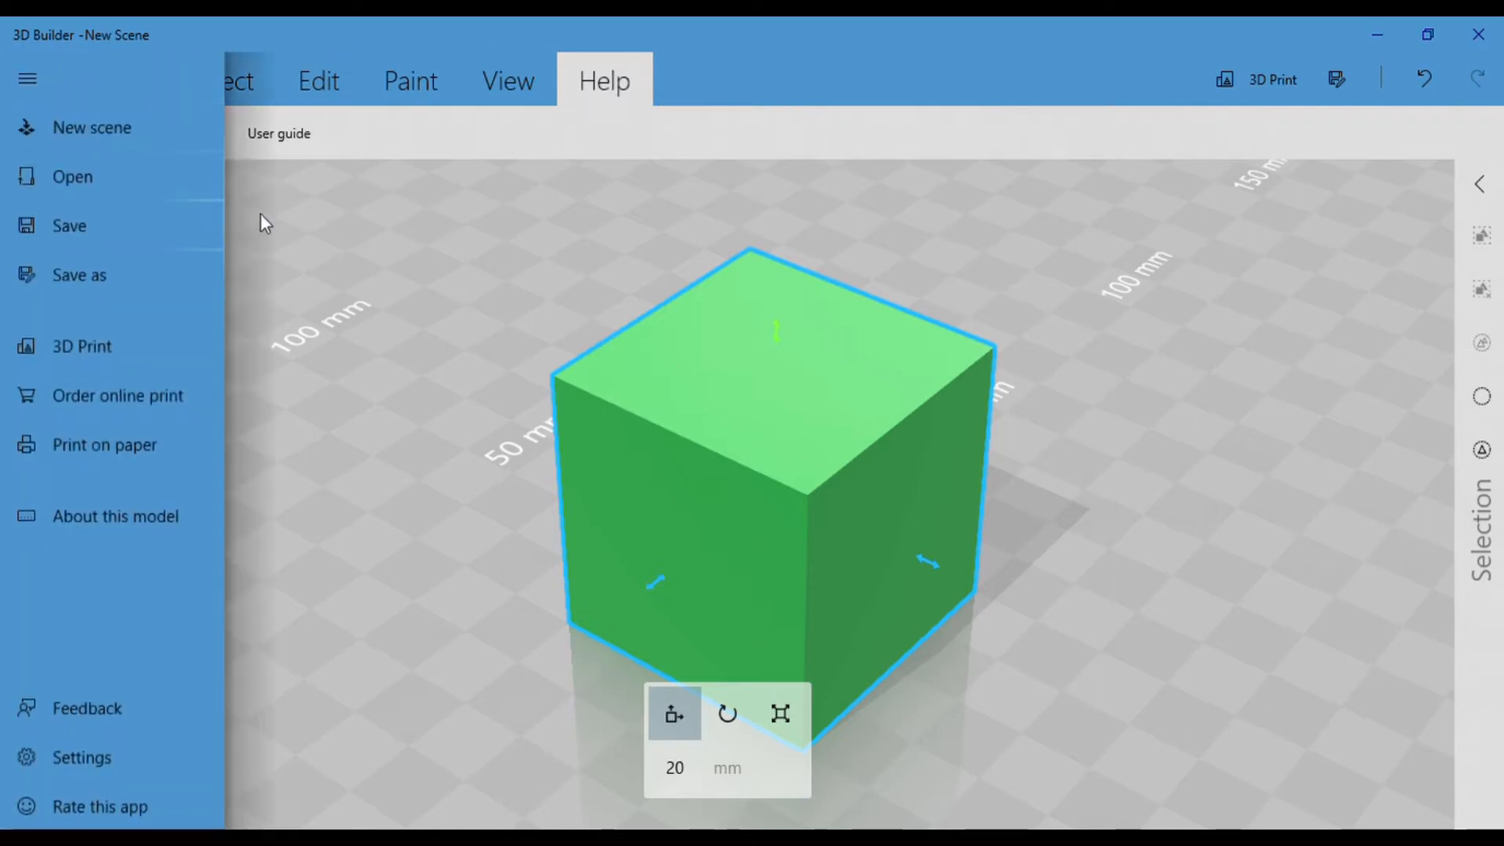
pyautogui.click(283, 216)
# Undo the cube insertion to clear the scene.
pyautogui.moveTo(442, 278); pyautogui.dragTo(995, 555)
pyautogui.hotkey('ctrl', 'z')
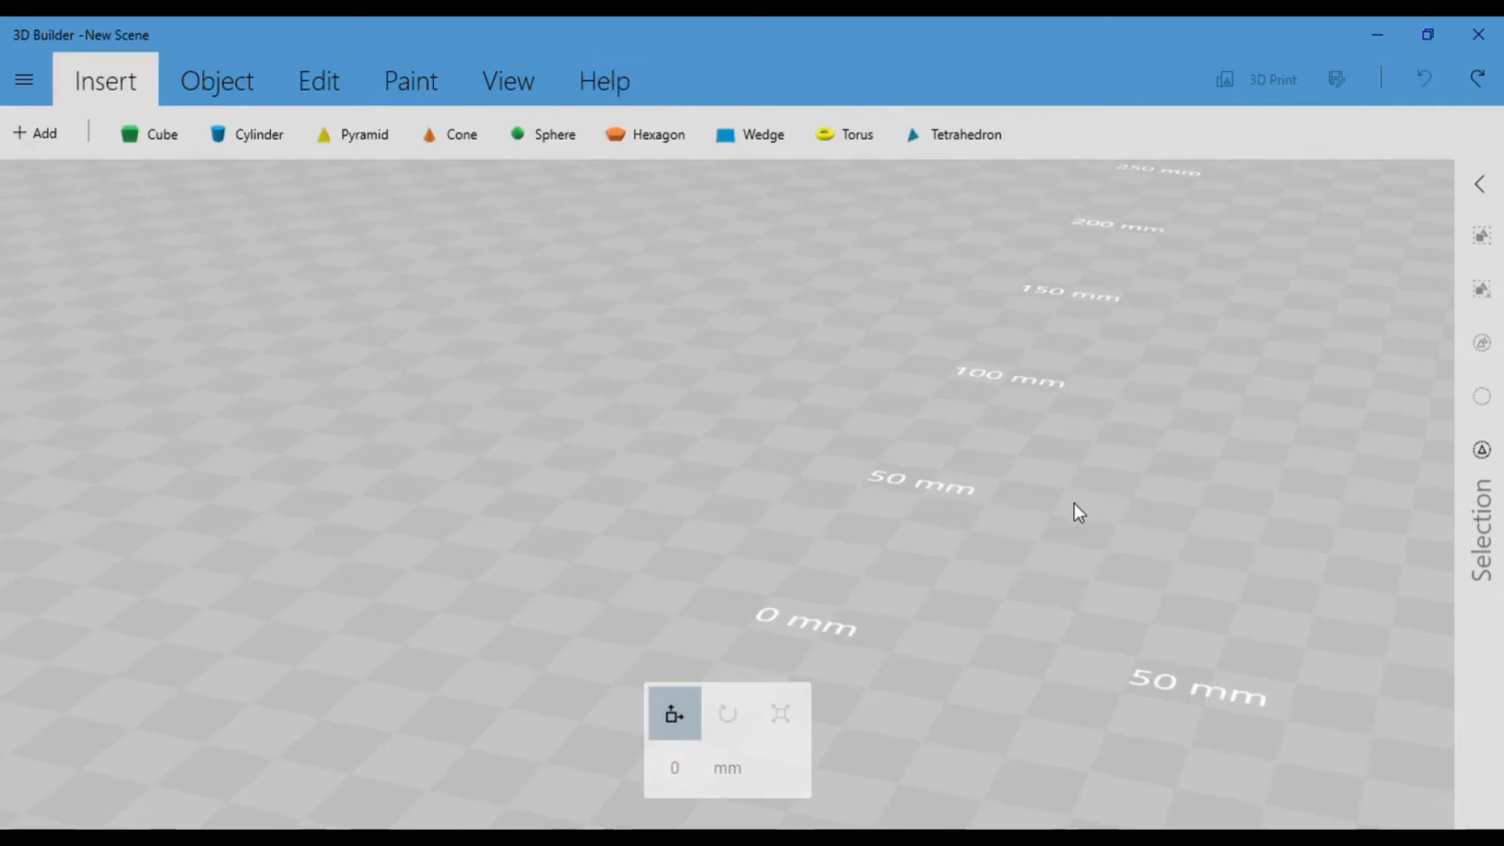
pyautogui.moveTo(1078, 511); pyautogui.dragTo(581, 383)
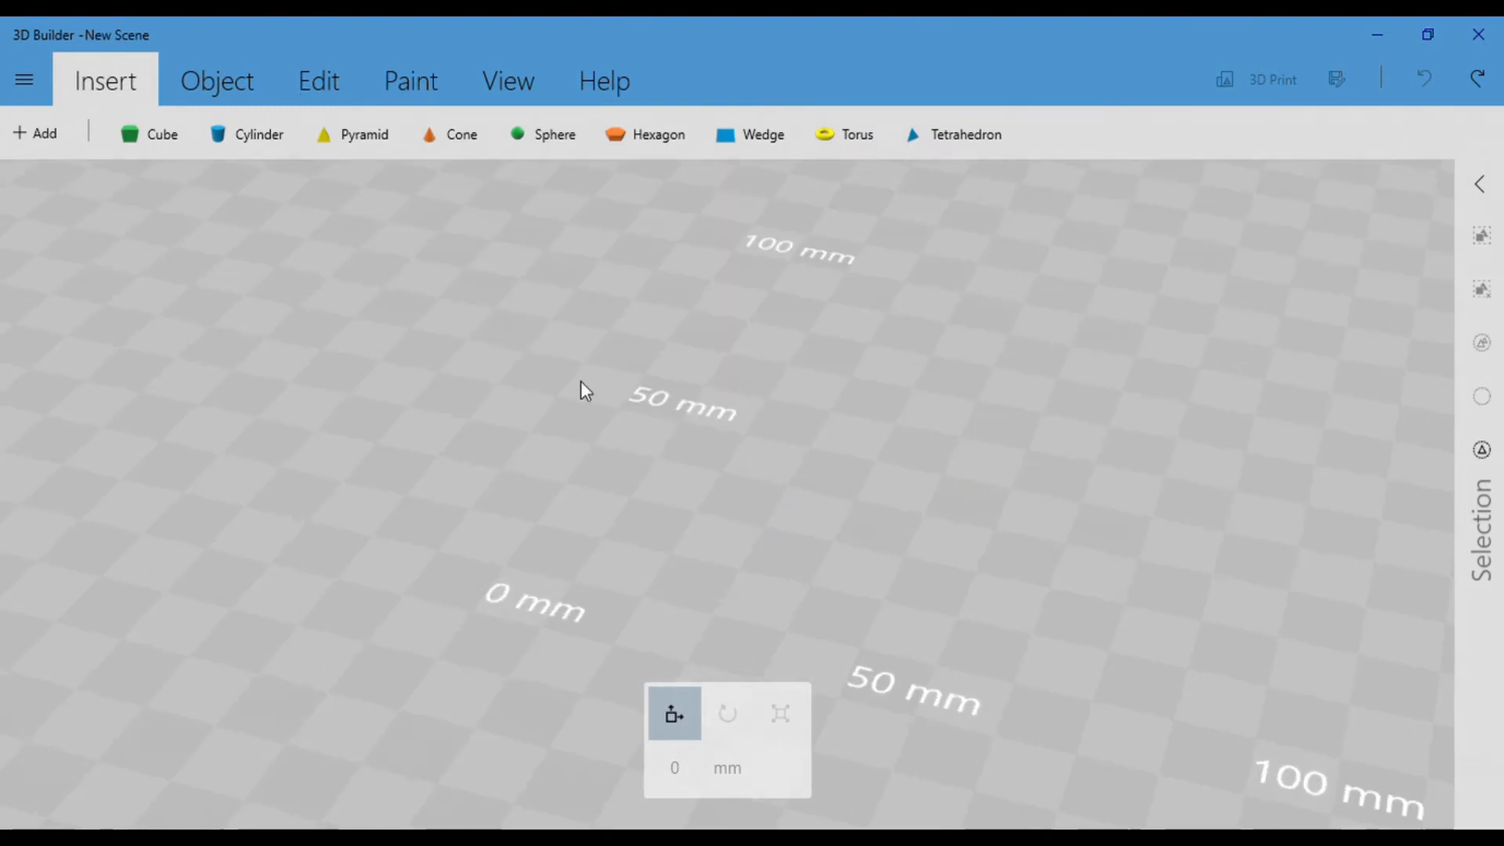
# Insert a new cube into the cleared scene.
pyautogui.click(162, 137)
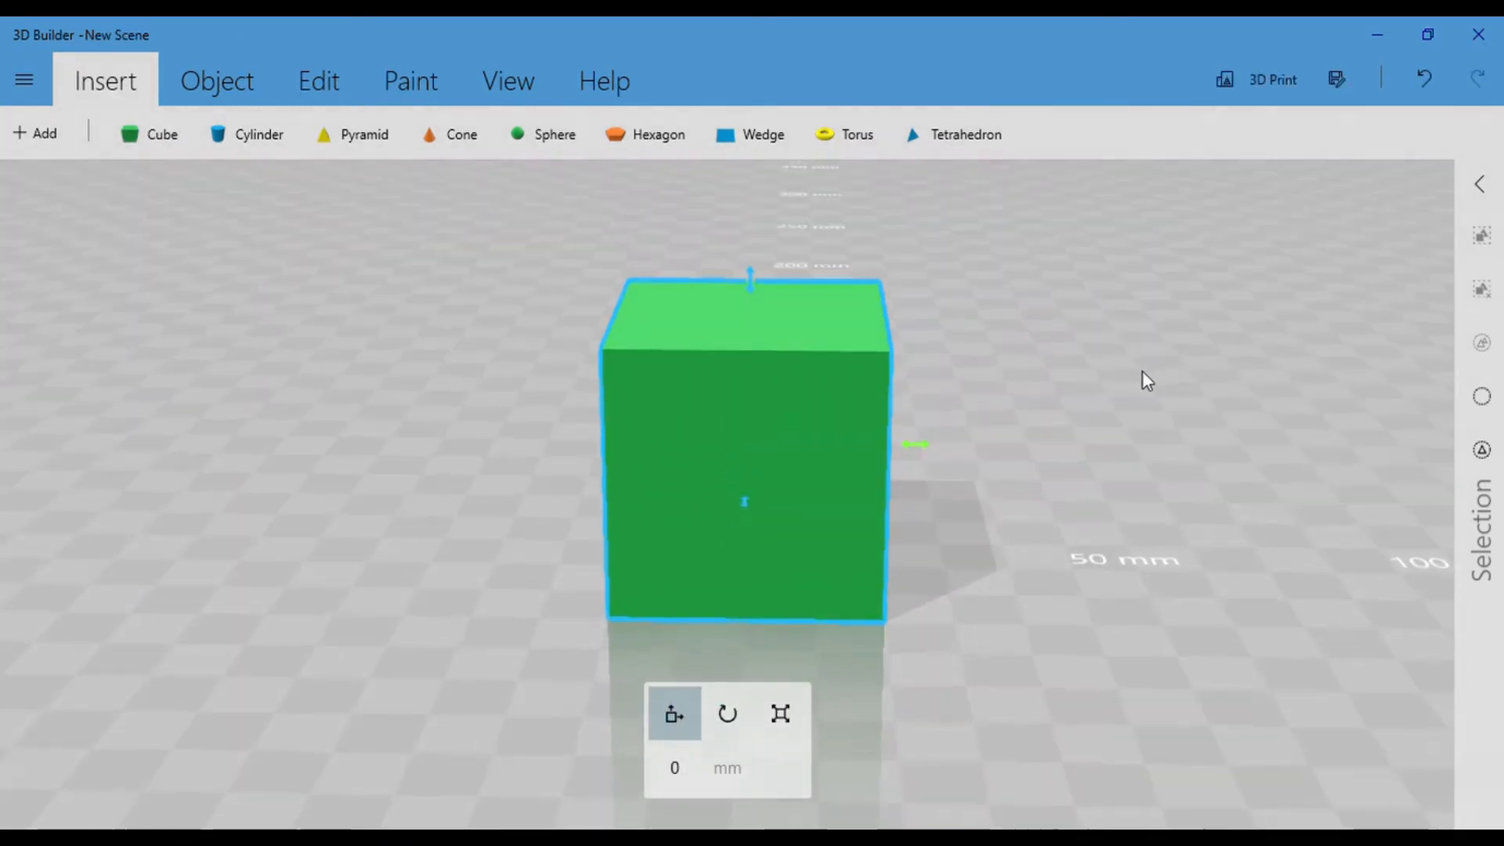
pyautogui.moveTo(1088, 418); pyautogui.dragTo(909, 501)
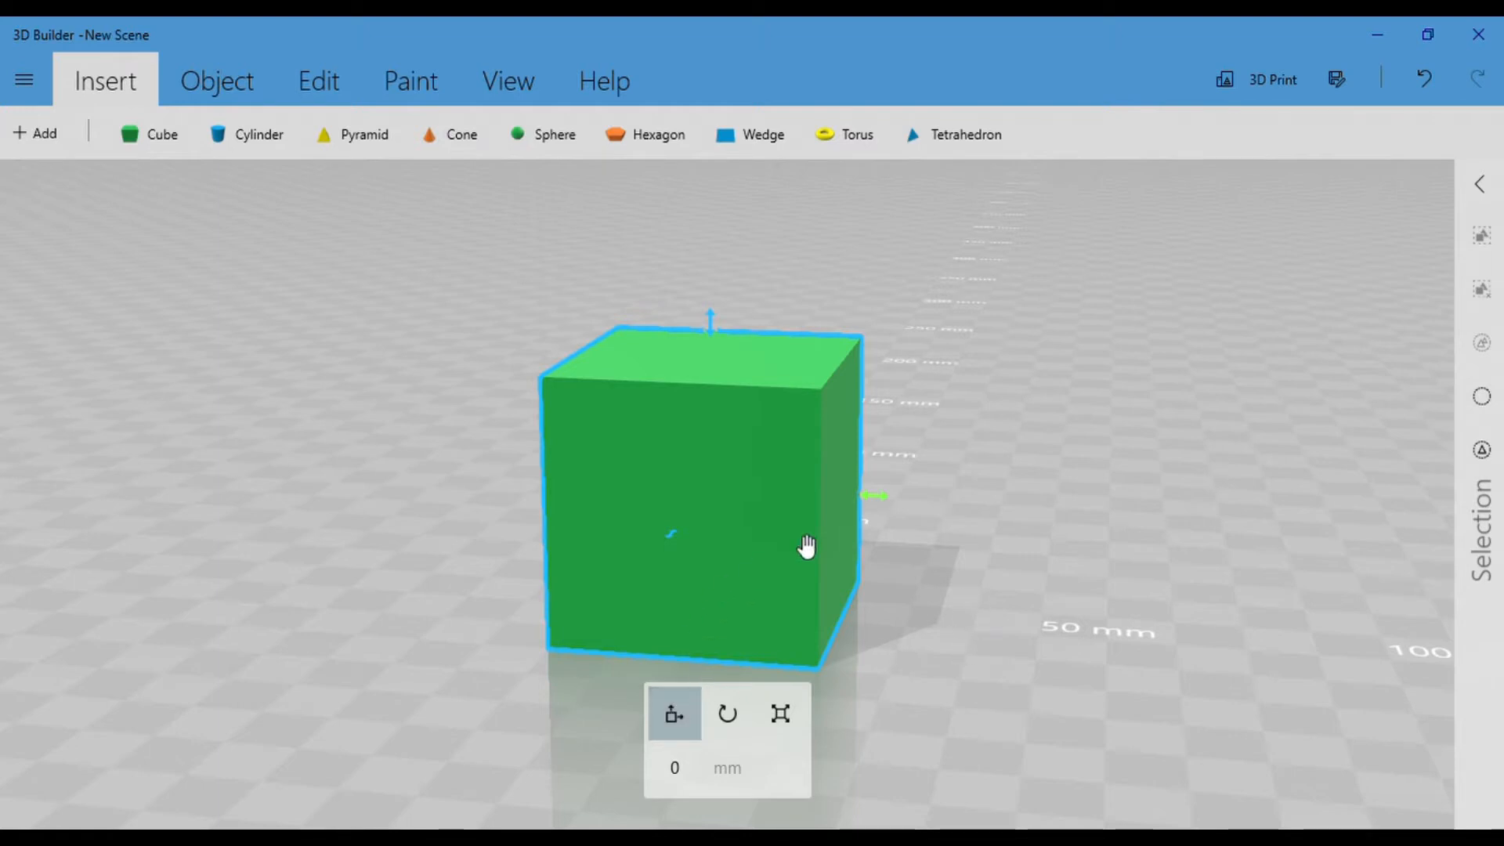
pyautogui.moveTo(883, 504); pyautogui.dragTo(1081, 540)
pyautogui.moveTo(862, 335)
pyautogui.mouseDown()
pyautogui.moveTo(896, 446)
pyautogui.moveTo(886, 259)
pyautogui.moveTo(887, 366)
pyautogui.moveTo(893, 313)
pyautogui.moveTo(877, 343)
pyautogui.mouseUp()
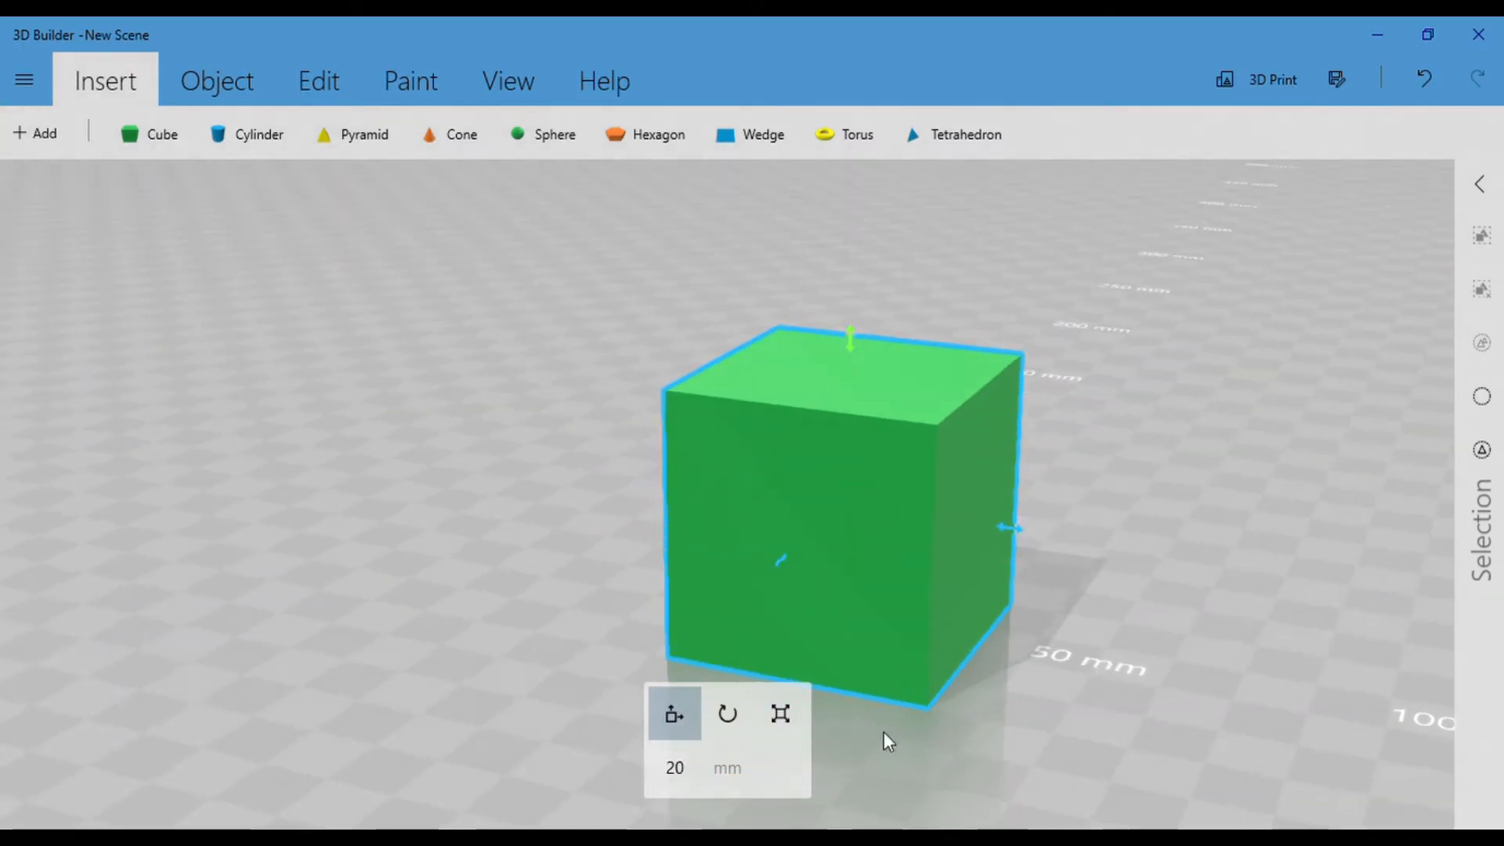
# Rotate the cube freehand about 16° around its vertical axis and set its rotation around the front-to-back axis to 90°.
pyautogui.click(729, 713)
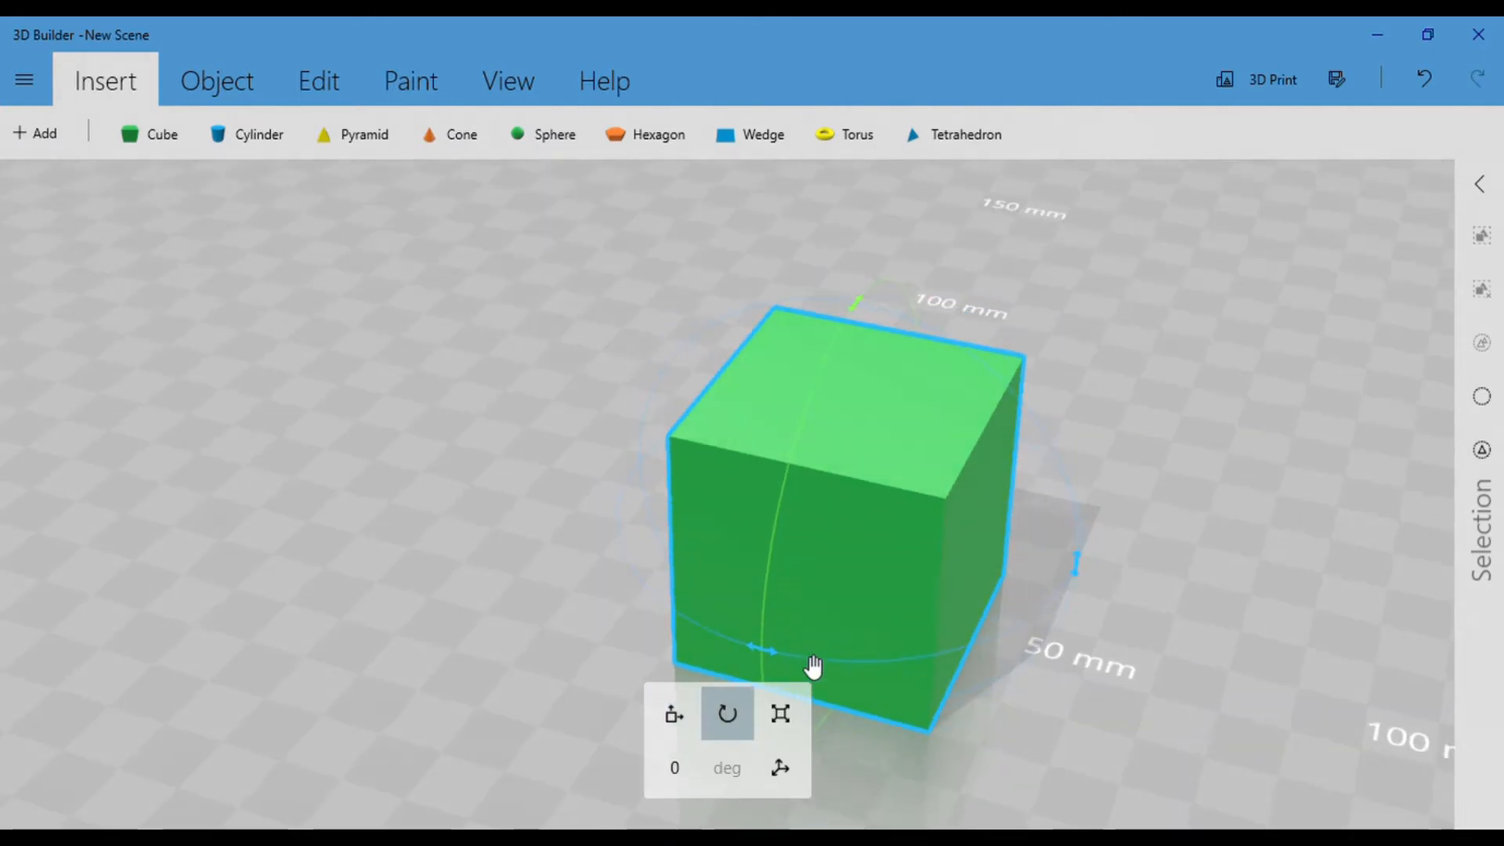
pyautogui.moveTo(771, 651); pyautogui.dragTo(860, 657)
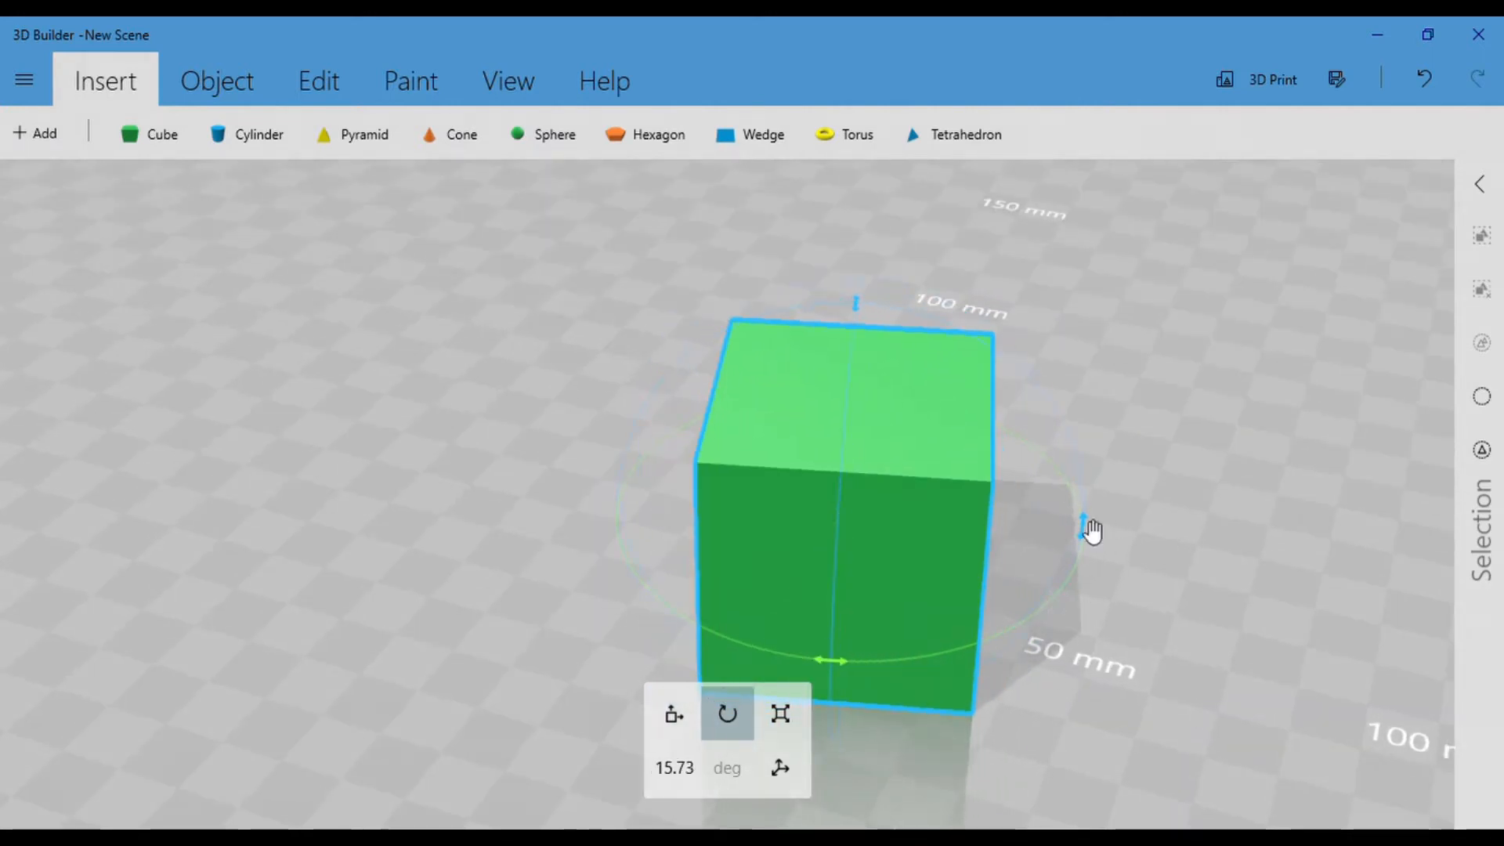
pyautogui.moveTo(1089, 527); pyautogui.dragTo(972, 653)
pyautogui.click(676, 768)
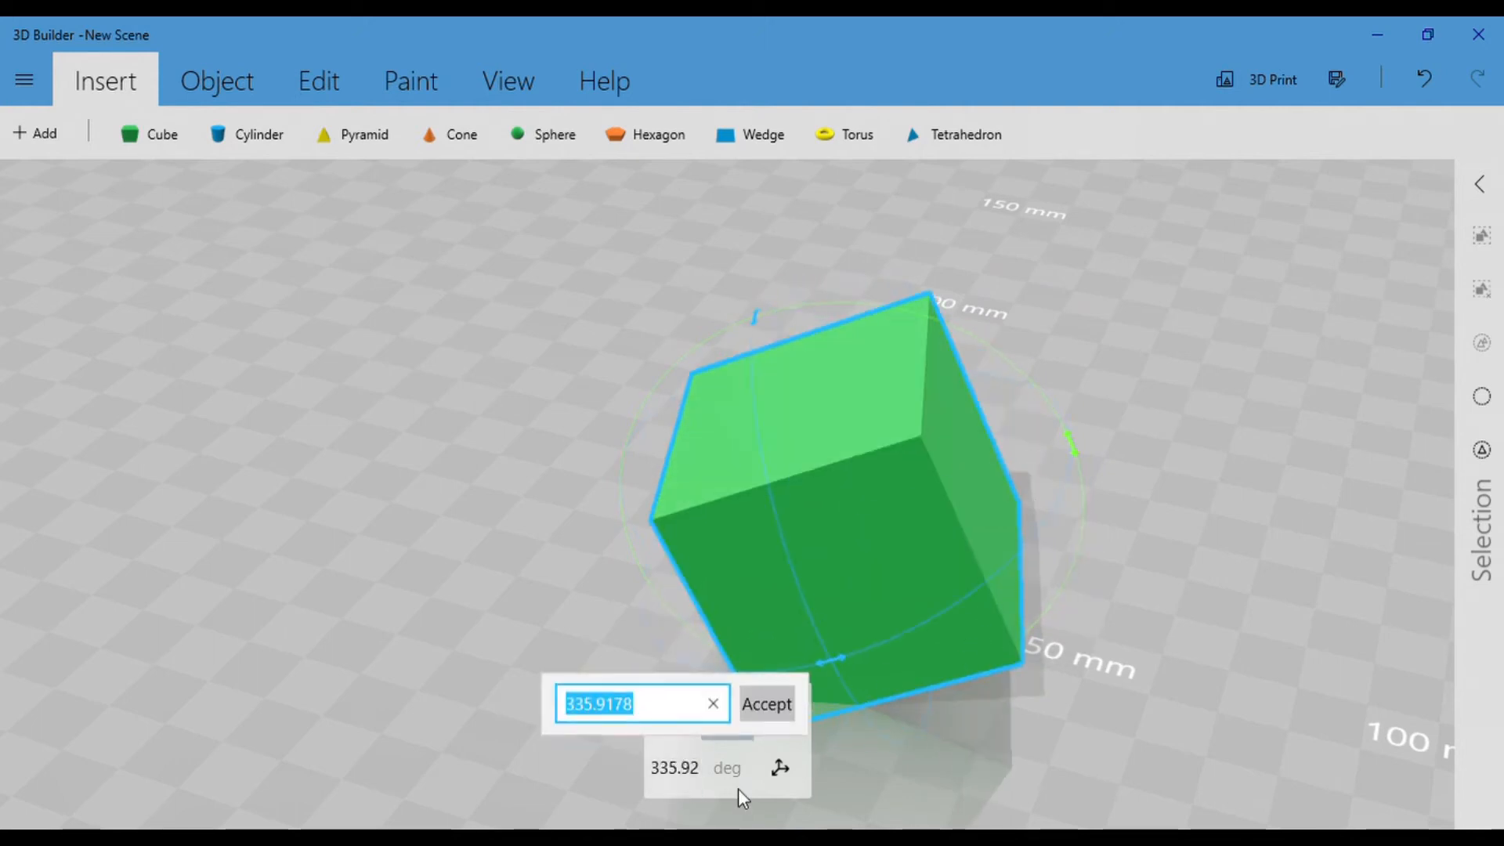
pyautogui.write('90')
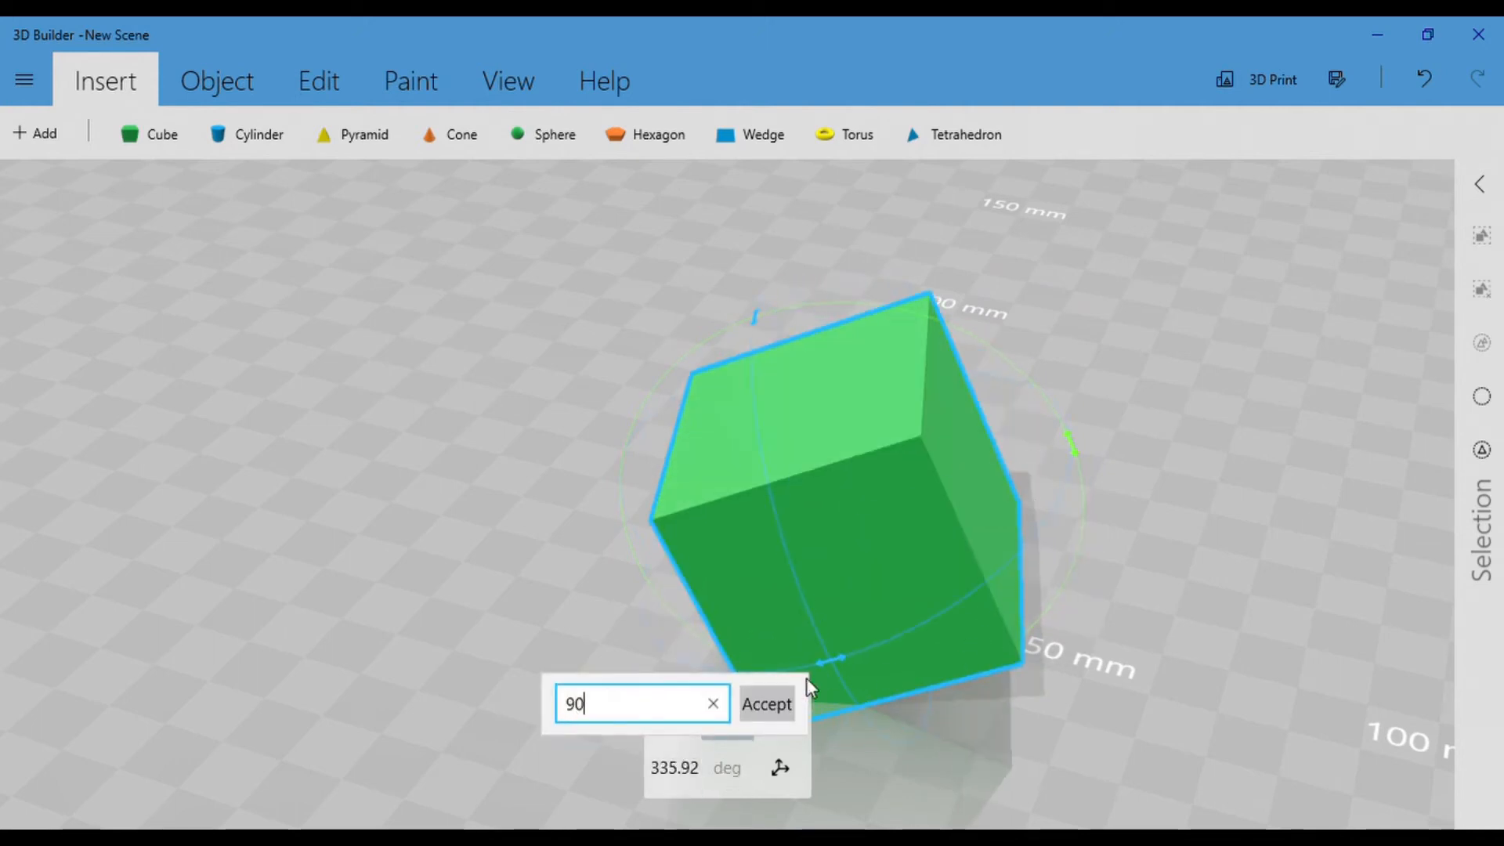
pyautogui.click(779, 691)
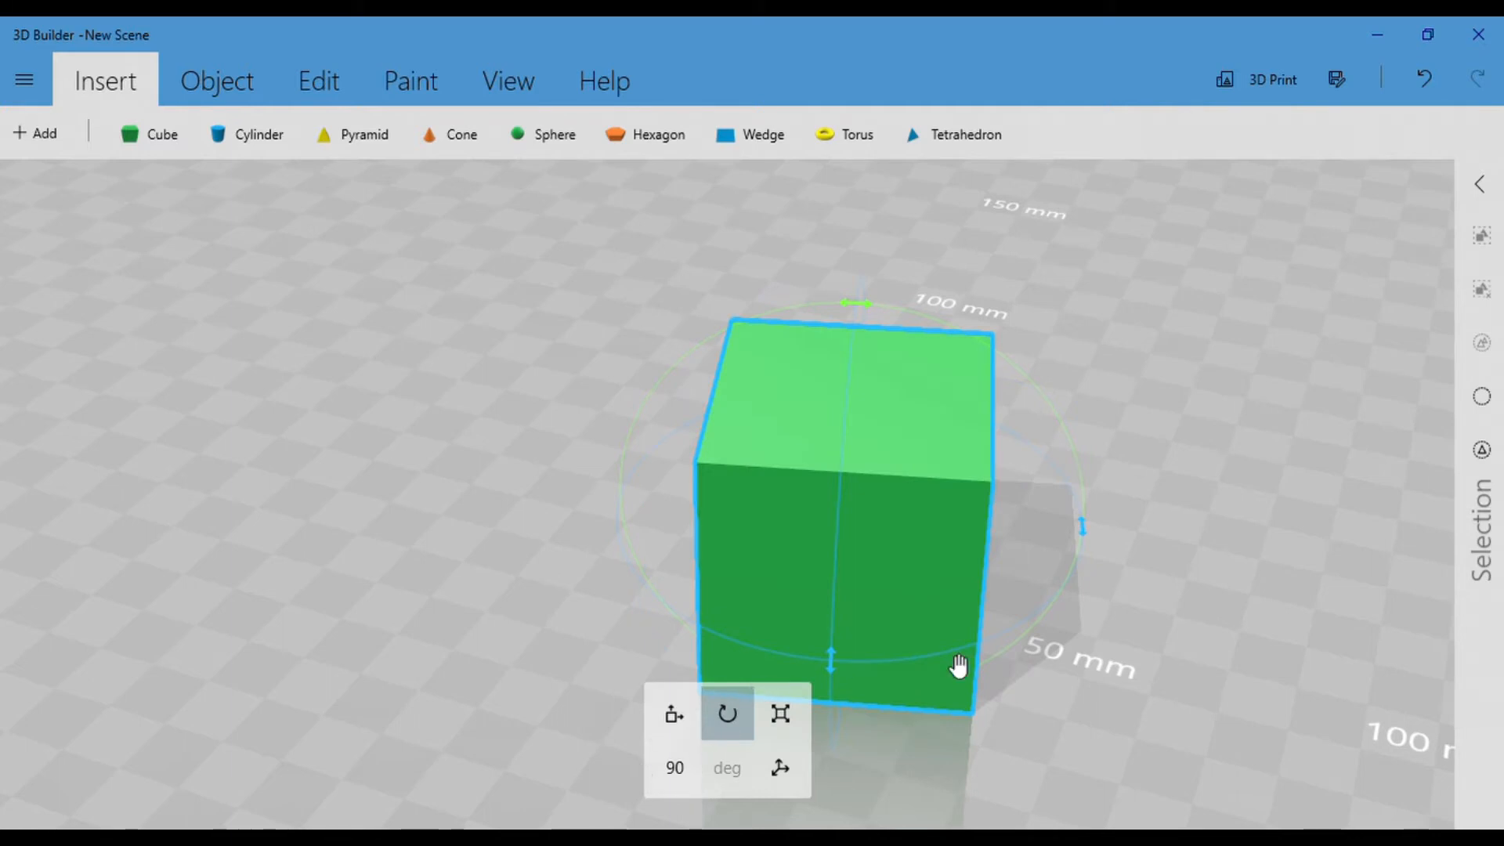
# Set the cube's rotation around the front-to-back axis to 45°.
pyautogui.click(675, 768)
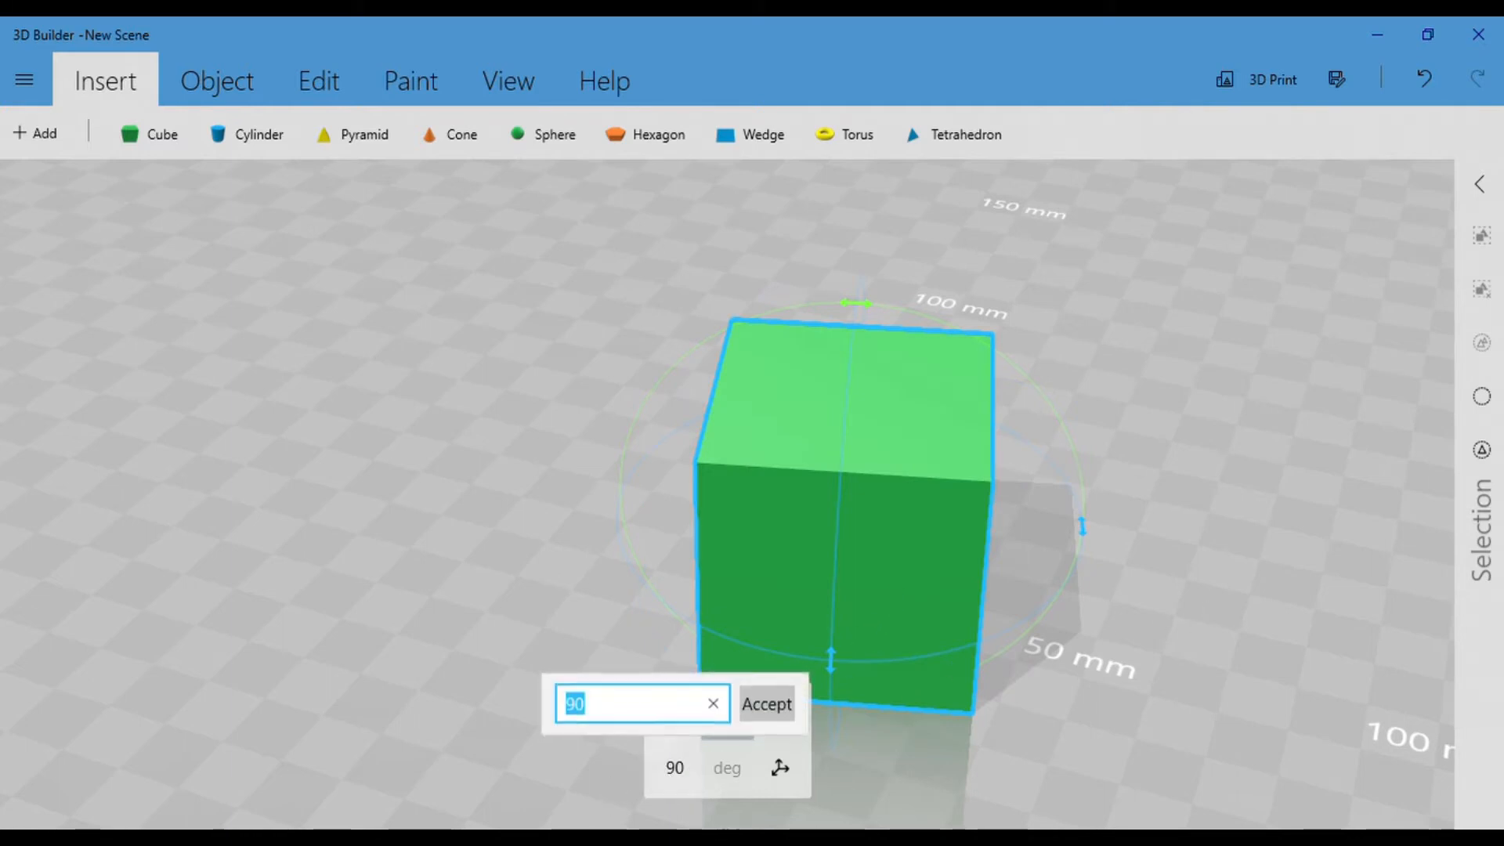
pyautogui.write('45')
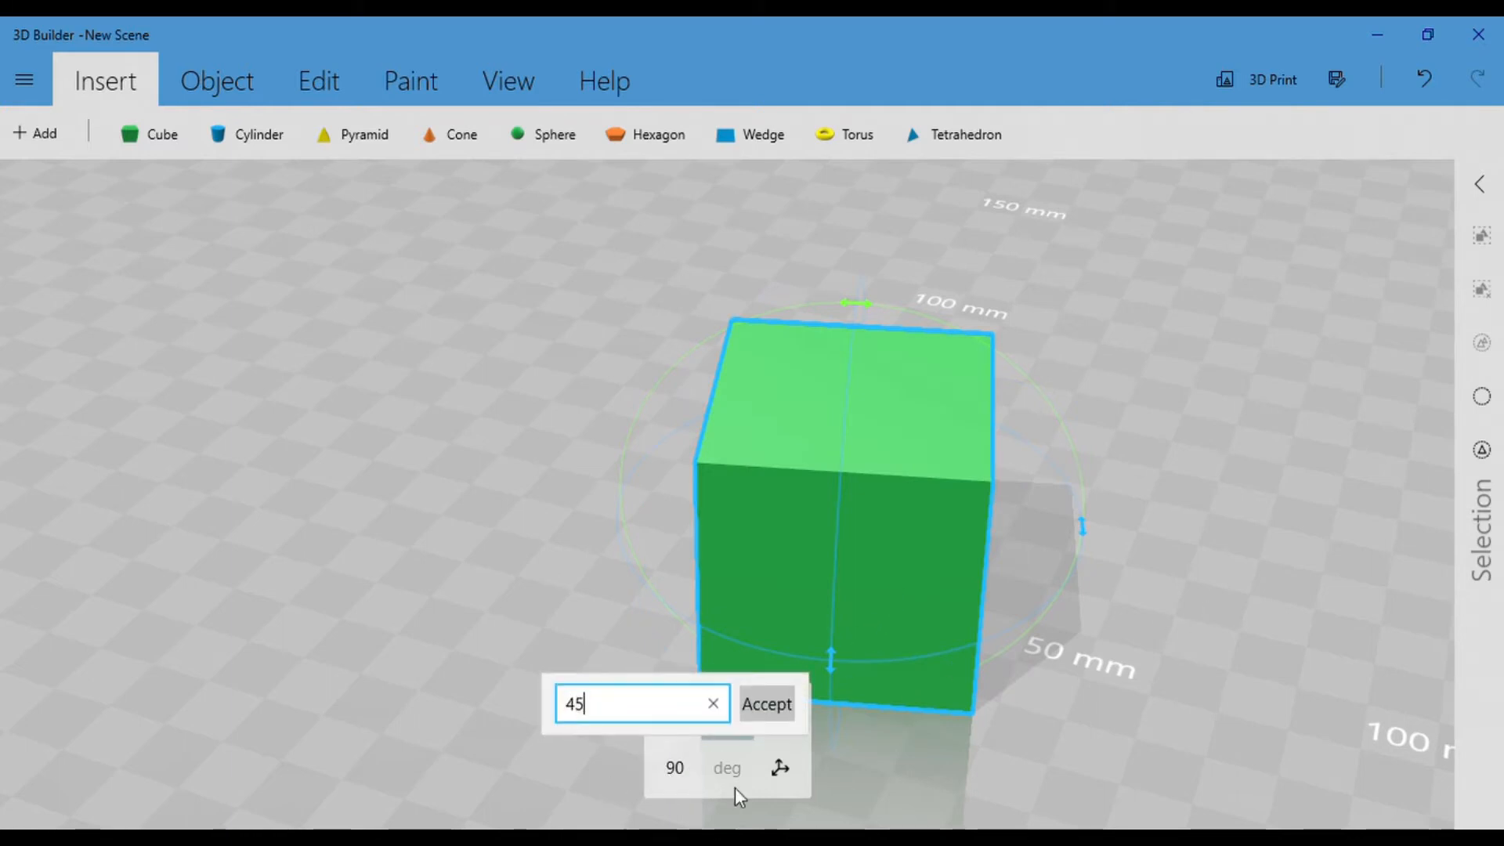
pyautogui.click(767, 705)
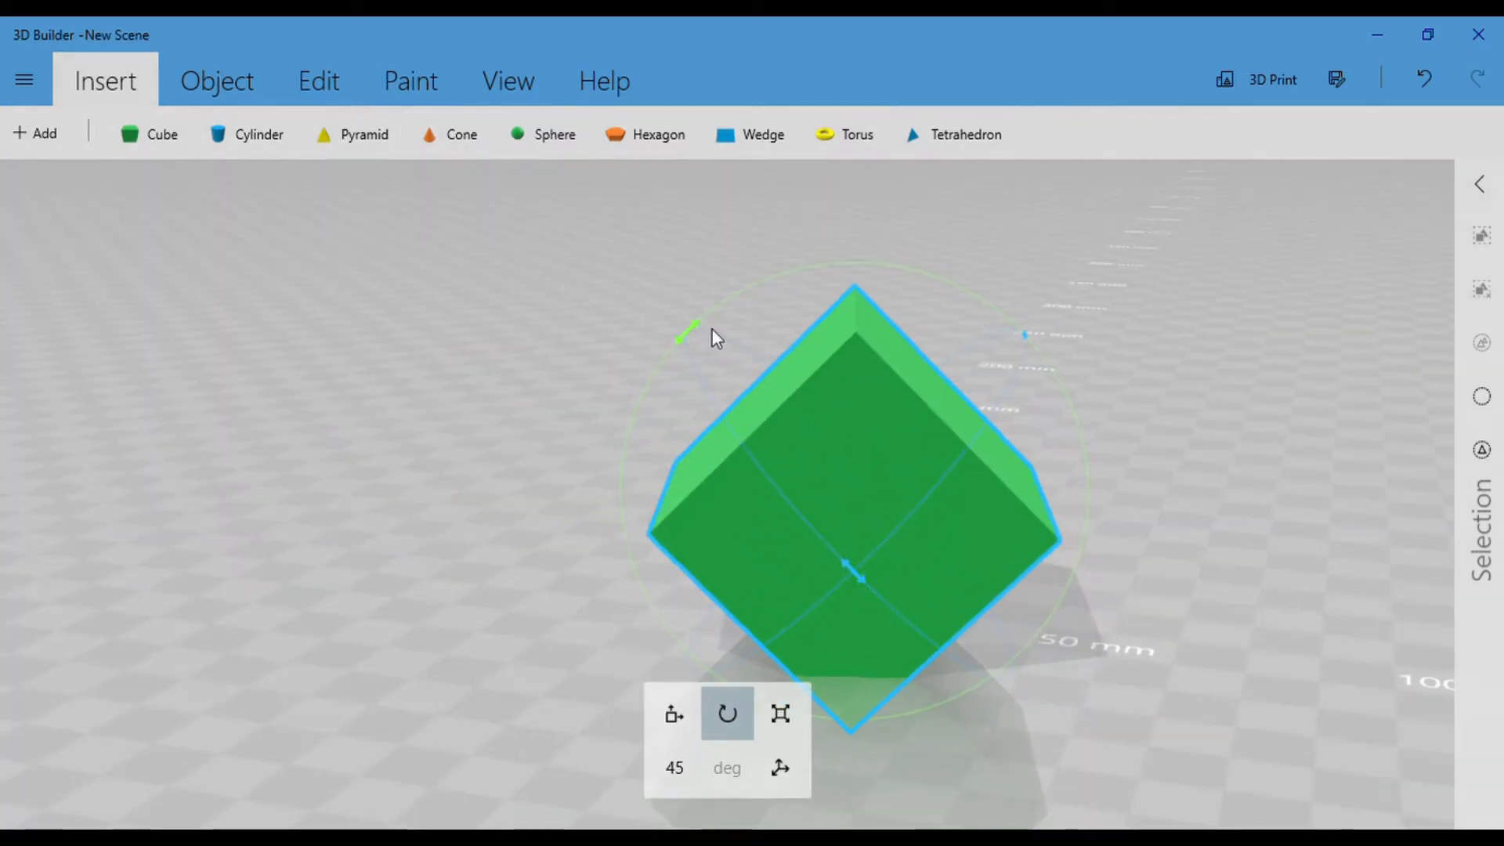
# Set the tilted cube's rotation around its own up axis to 30°.
pyautogui.click(857, 576)
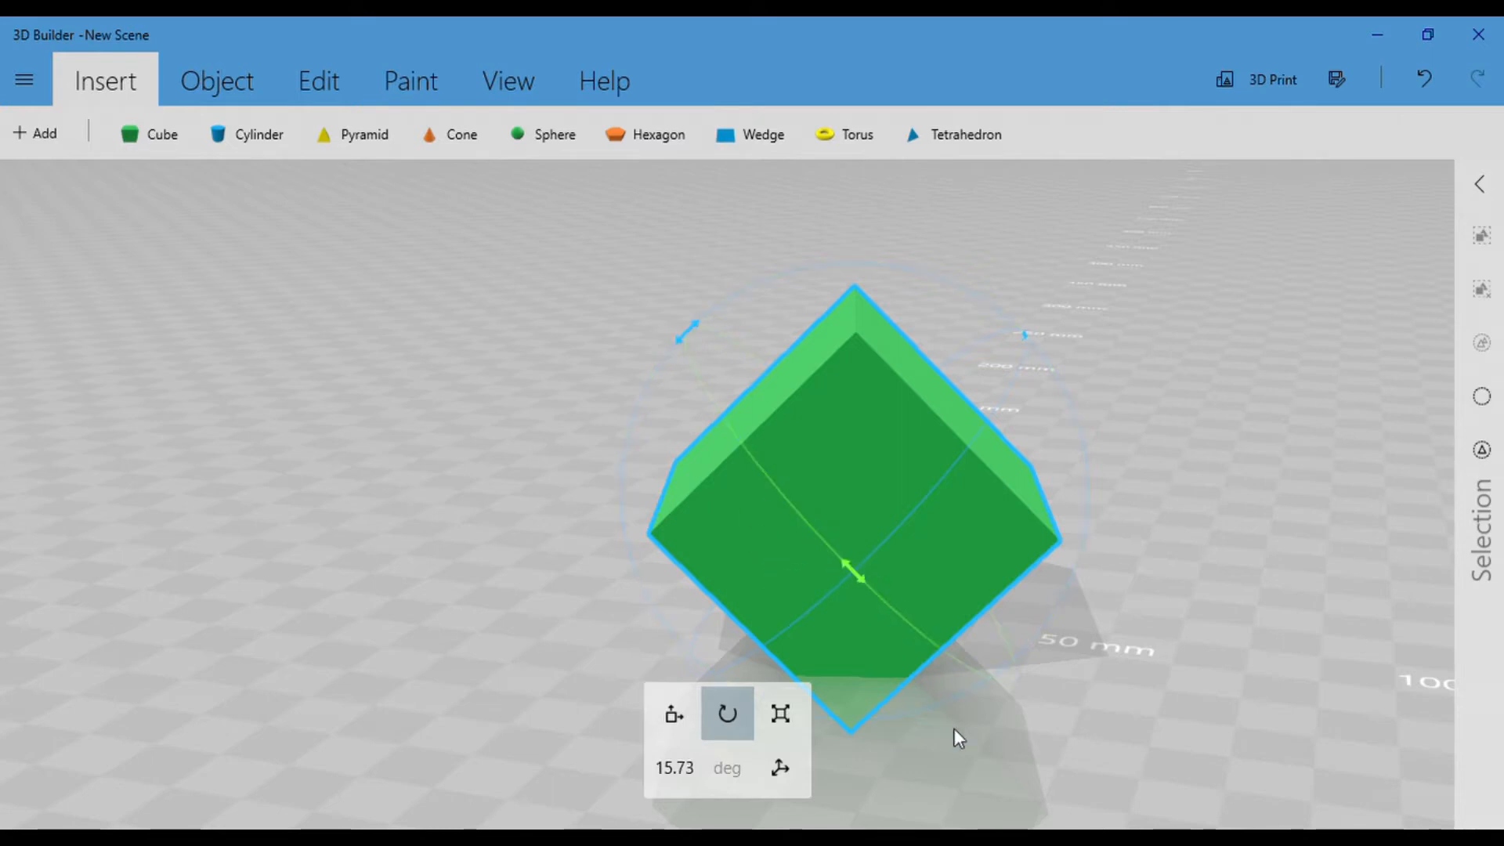
pyautogui.click(680, 768)
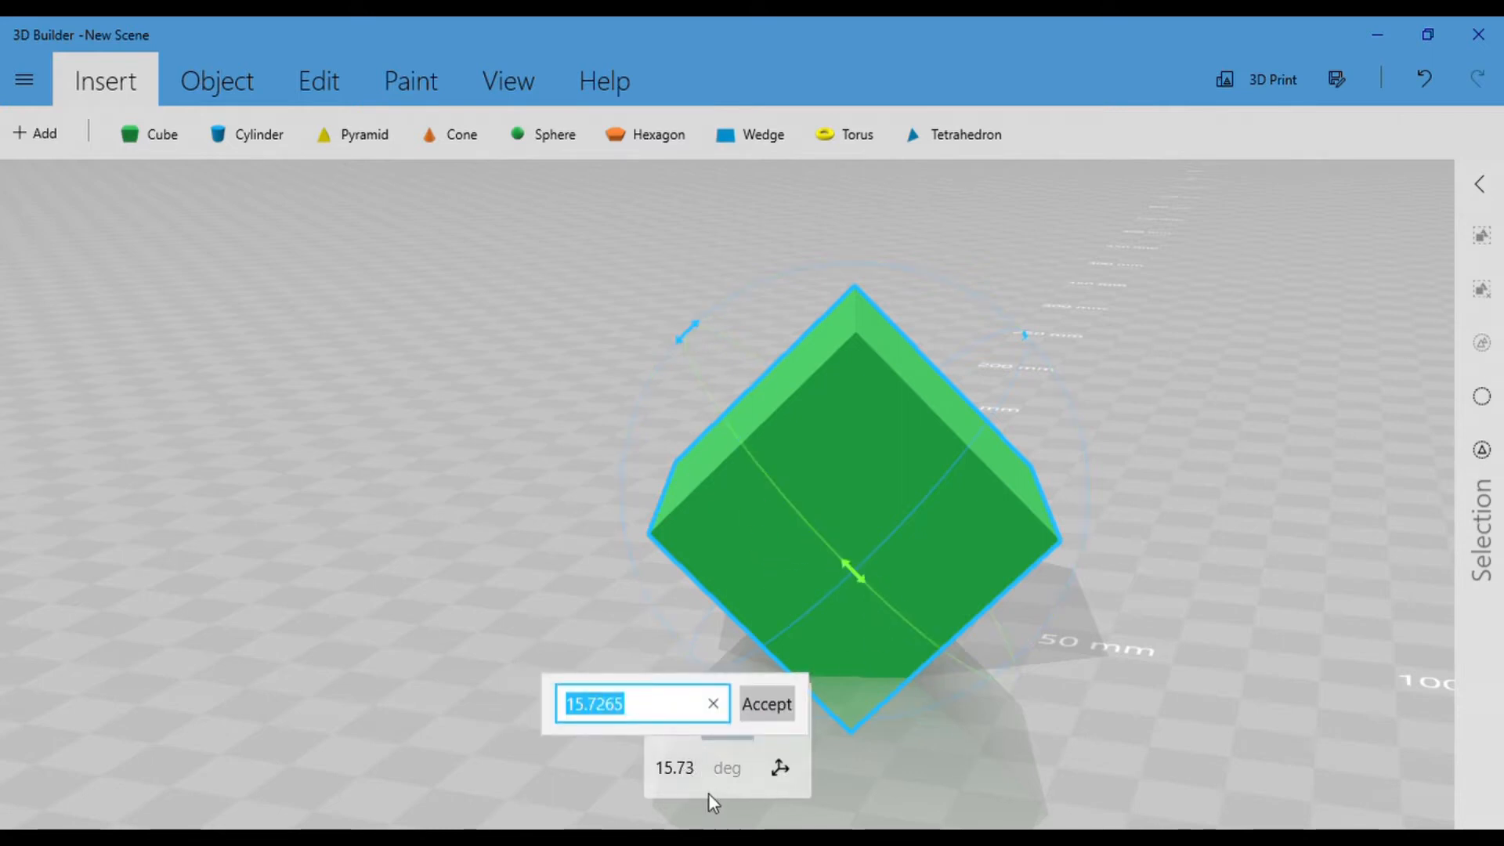
pyautogui.write('30')
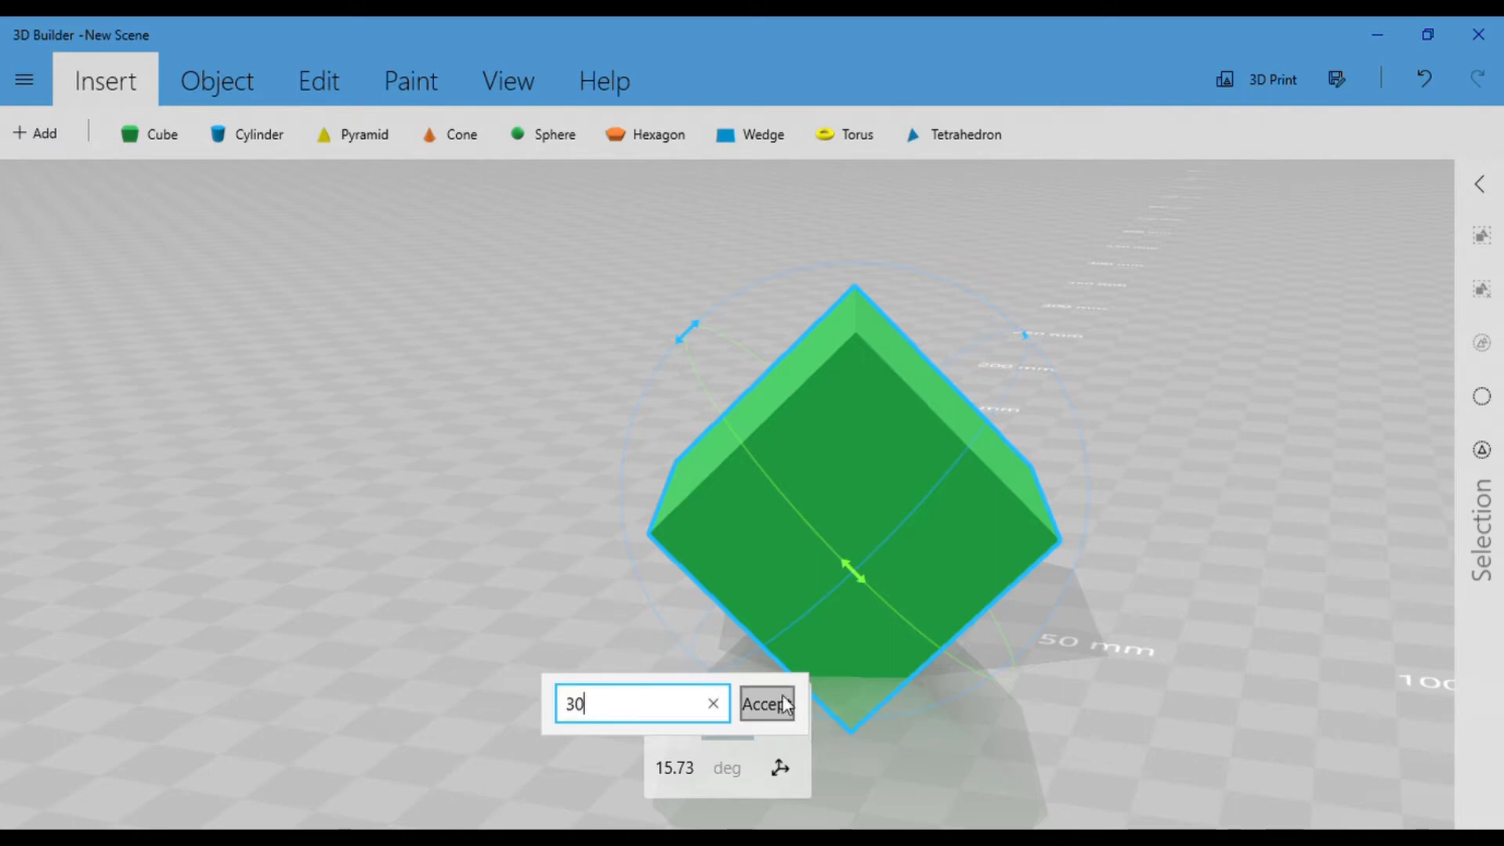
pyautogui.click(767, 704)
pyautogui.moveTo(1068, 463); pyautogui.dragTo(541, 475, button='right')
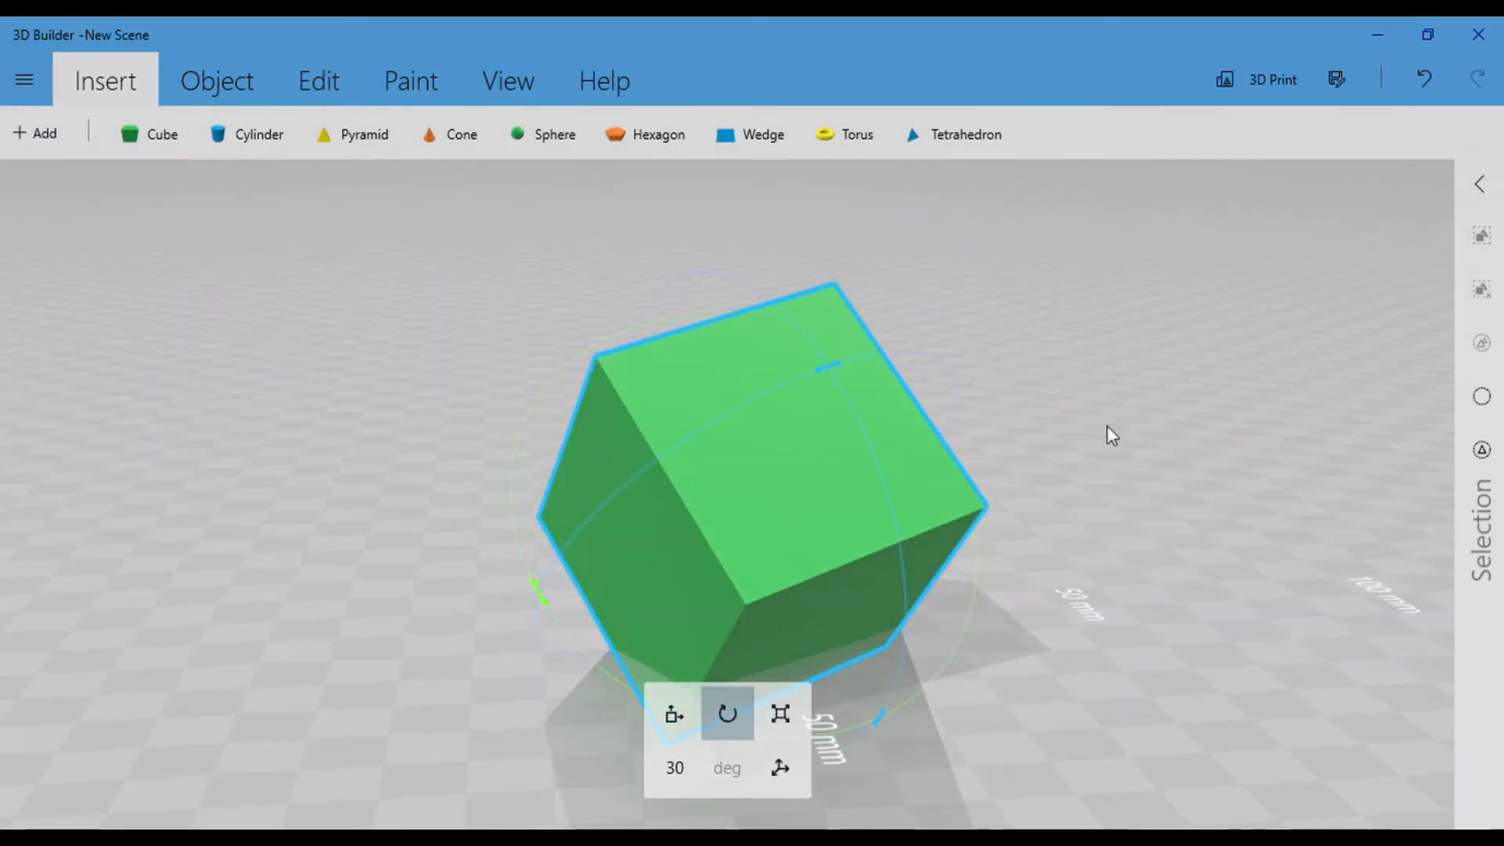
pyautogui.moveTo(1108, 433); pyautogui.dragTo(1032, 655, button='right')
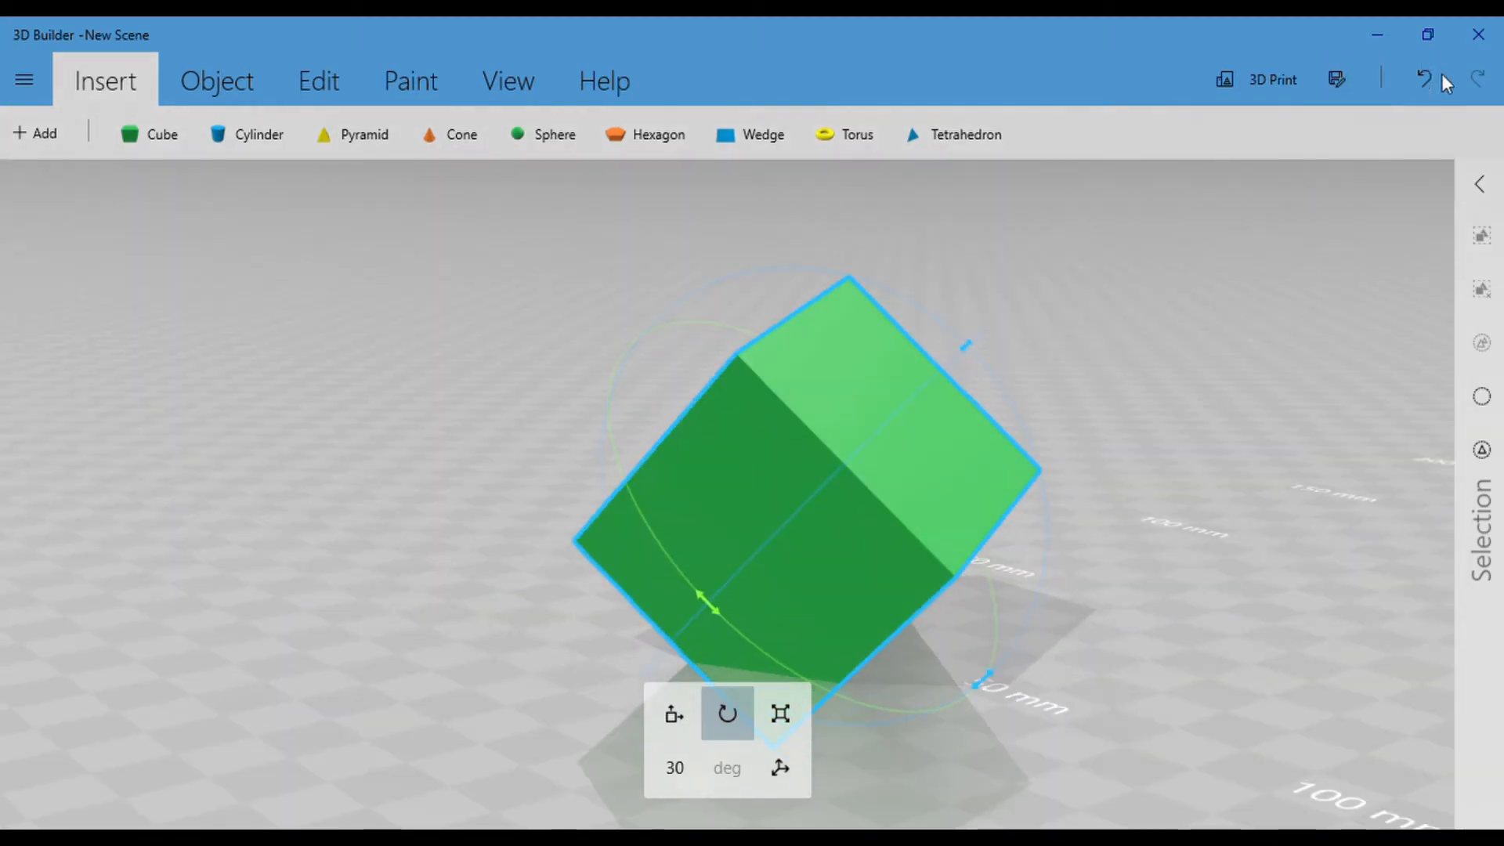
# Scale the tilted cube freehand, stretching it into a long block and setting its size perpendicular to the upper face to about 45.5 mm.
pyautogui.click(780, 714)
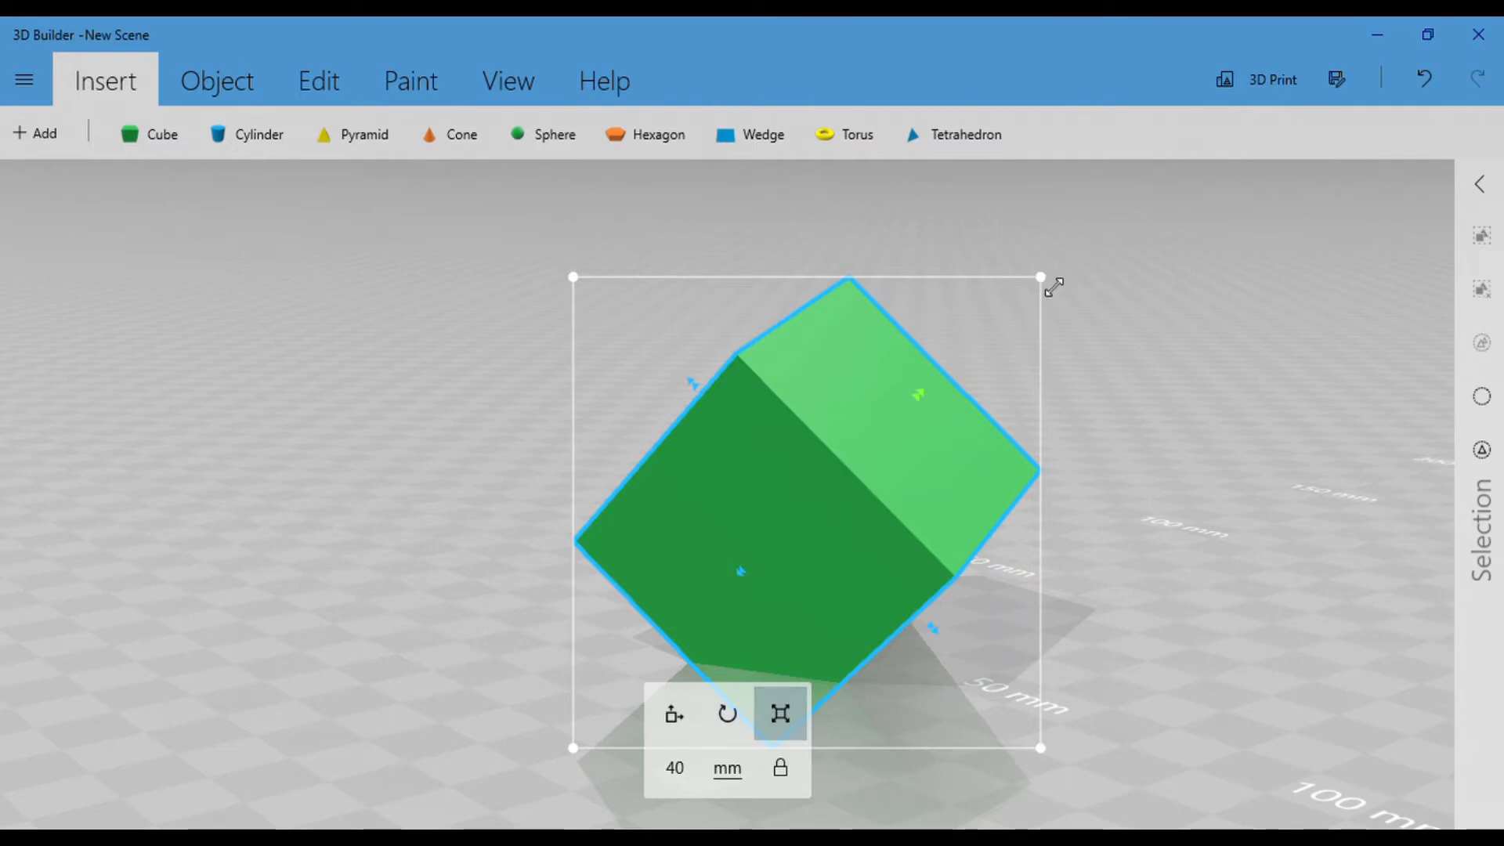
pyautogui.moveTo(1054, 287); pyautogui.dragTo(1074, 336)
pyautogui.moveTo(716, 434); pyautogui.dragTo(545, 274)
pyautogui.moveTo(940, 655); pyautogui.dragTo(1048, 727)
pyautogui.moveTo(716, 558); pyautogui.dragTo(872, 450)
pyautogui.moveTo(877, 394); pyautogui.dragTo(886, 360)
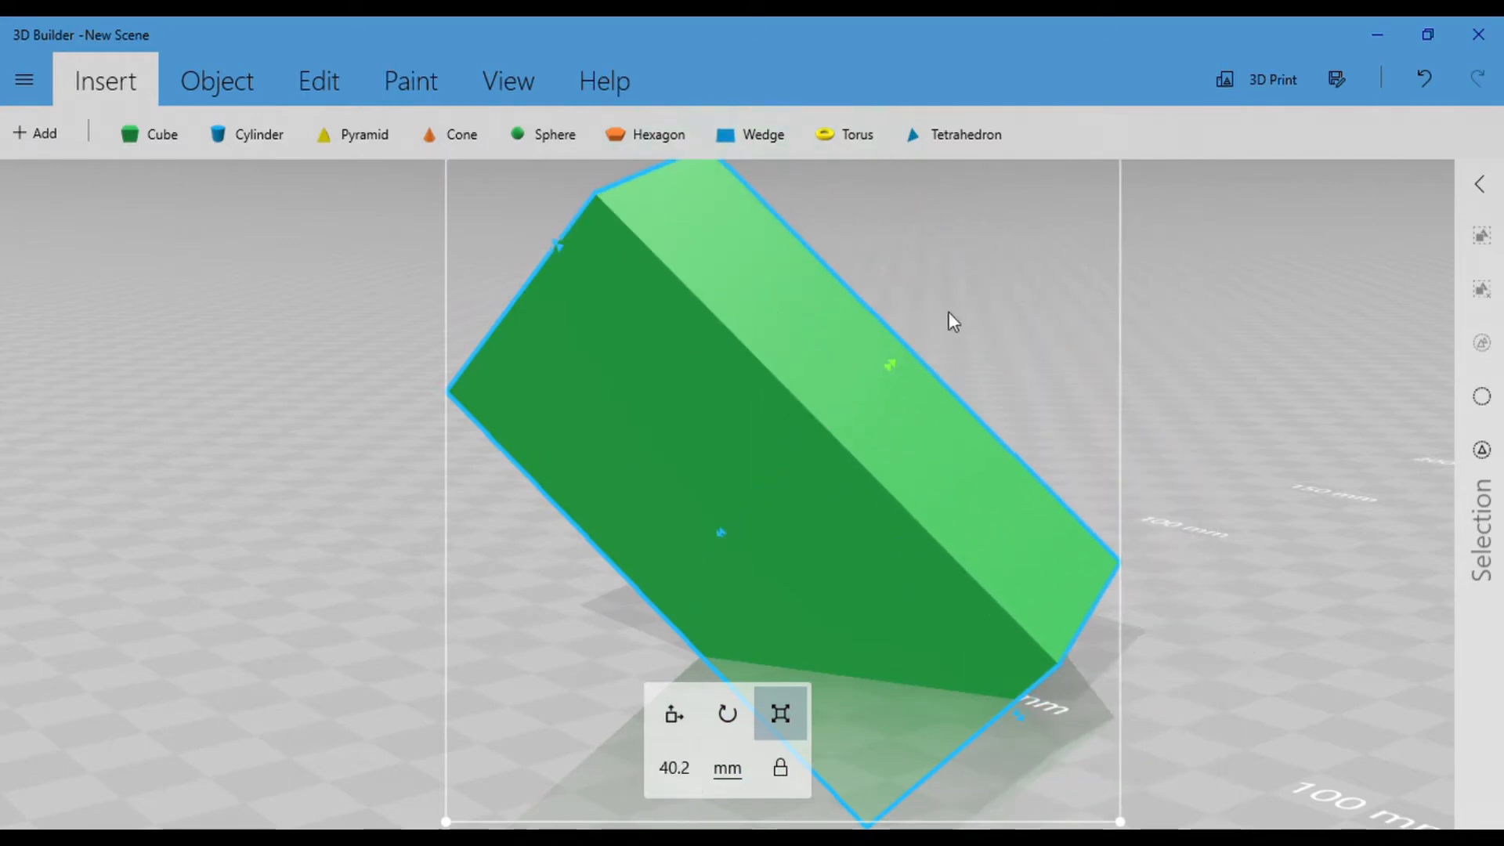
pyautogui.moveTo(894, 367); pyautogui.dragTo(928, 354)
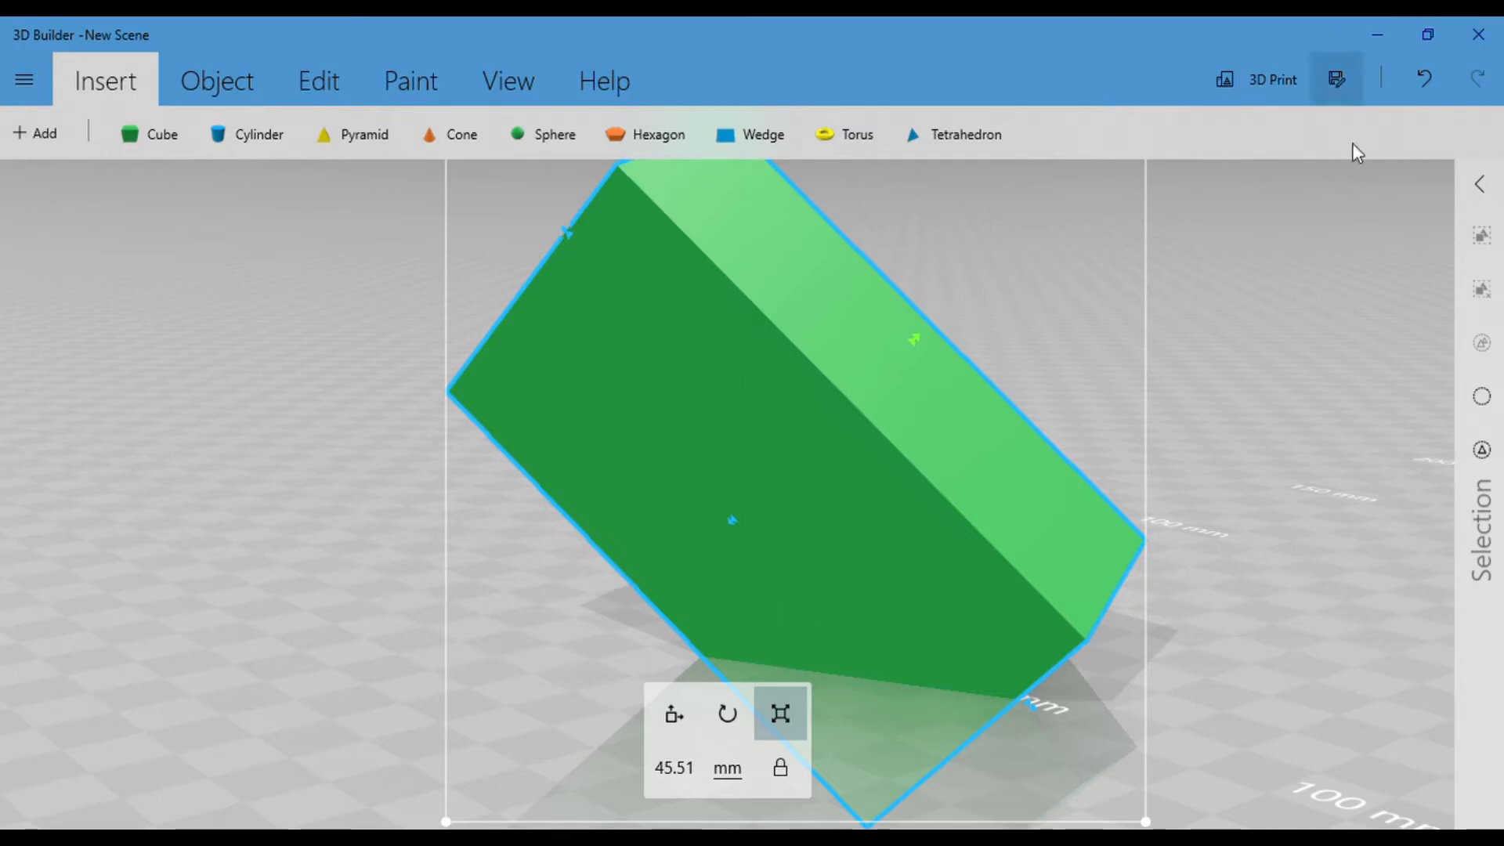
# Undo the freehand scaling and the earlier rotations until the cube stands upright again.
pyautogui.click(1431, 74)
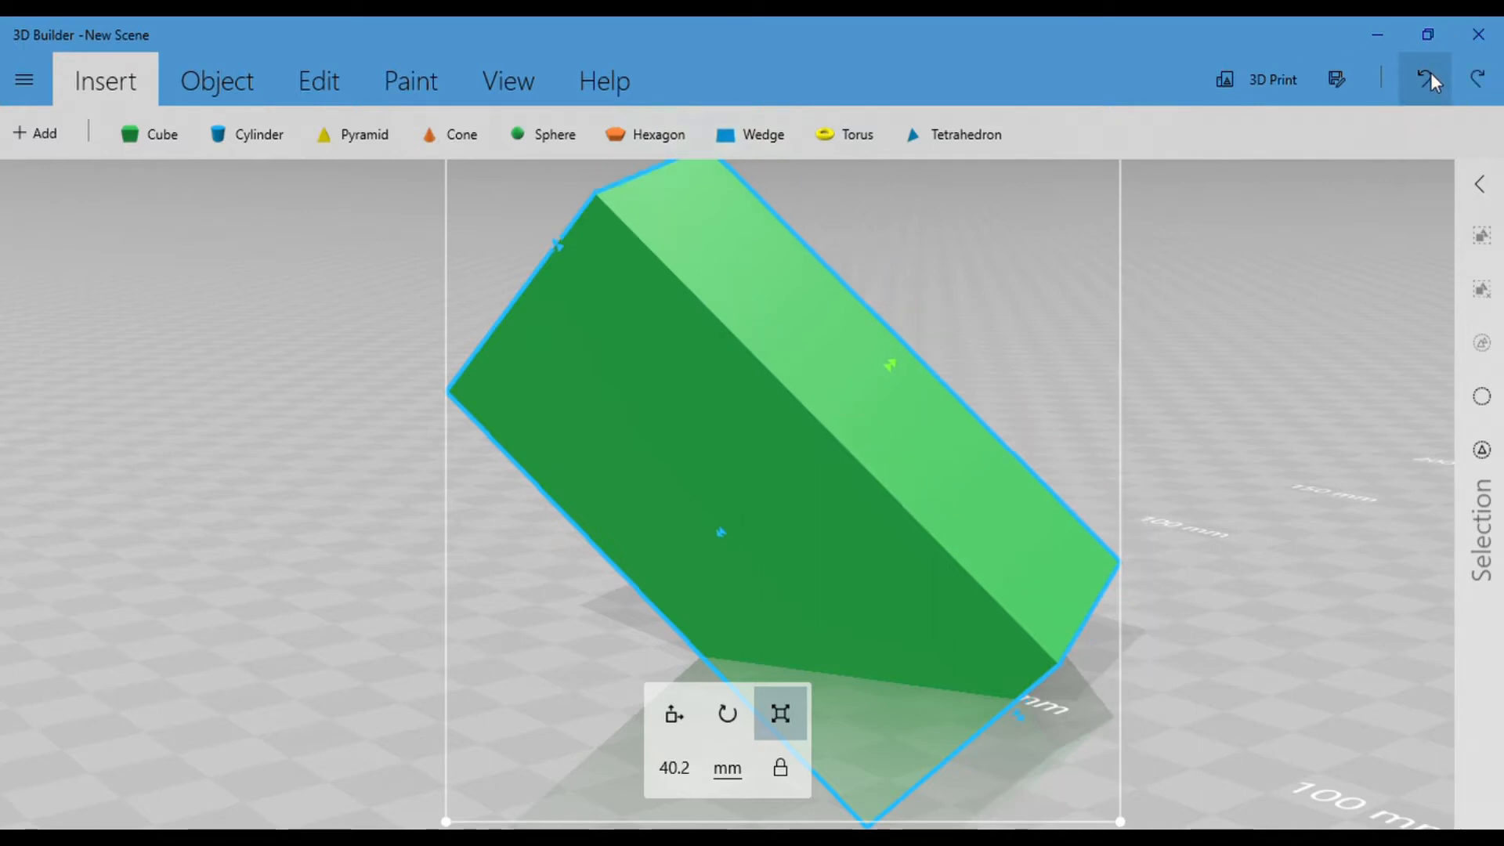
pyautogui.click(1431, 73)
pyautogui.click(1431, 74)
pyautogui.click(1427, 77)
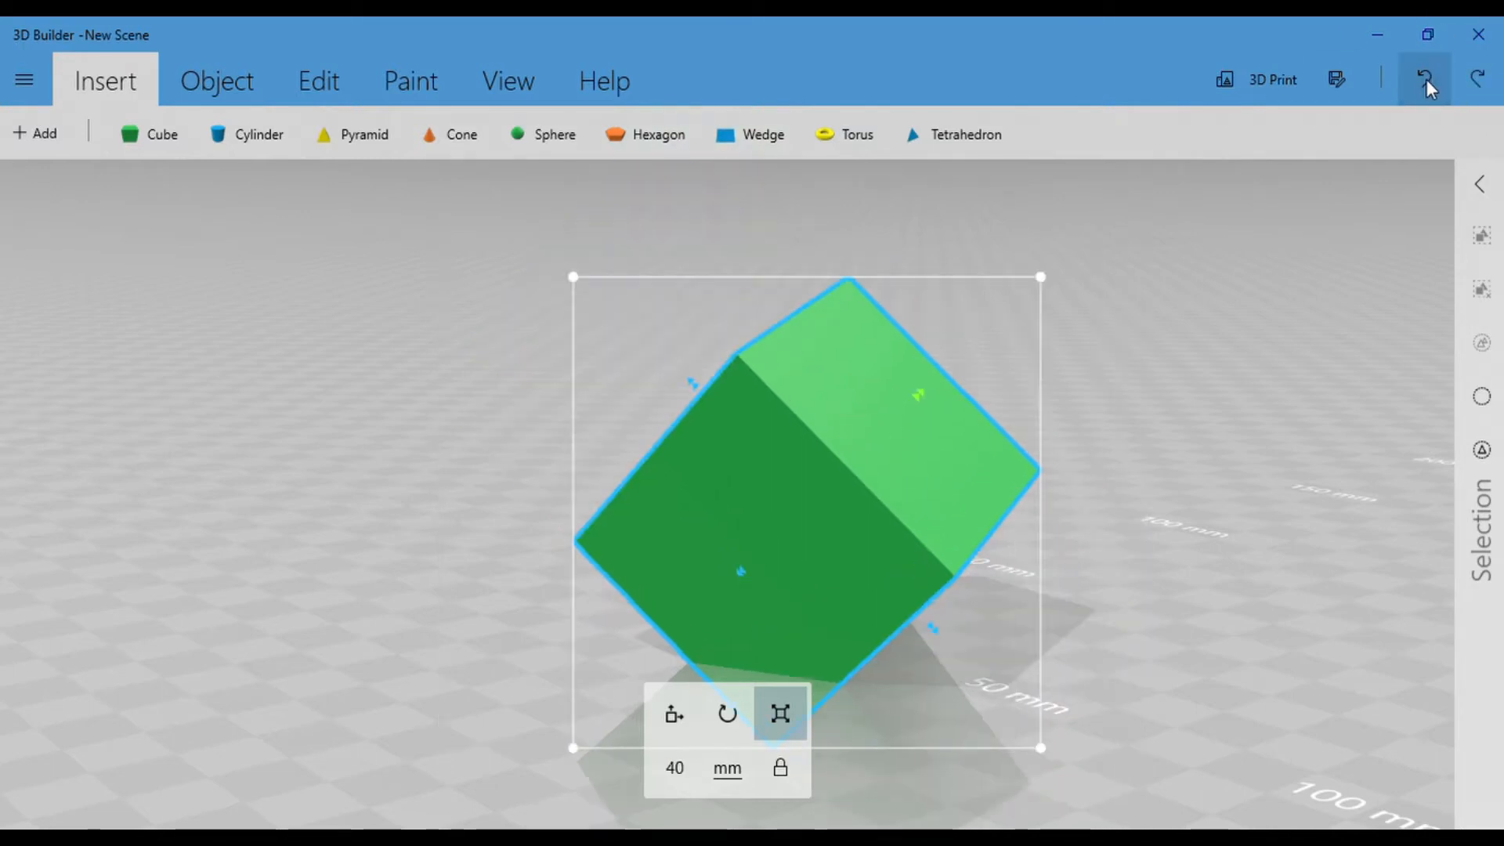
pyautogui.click(1427, 79)
pyautogui.click(1427, 79)
pyautogui.click(1426, 79)
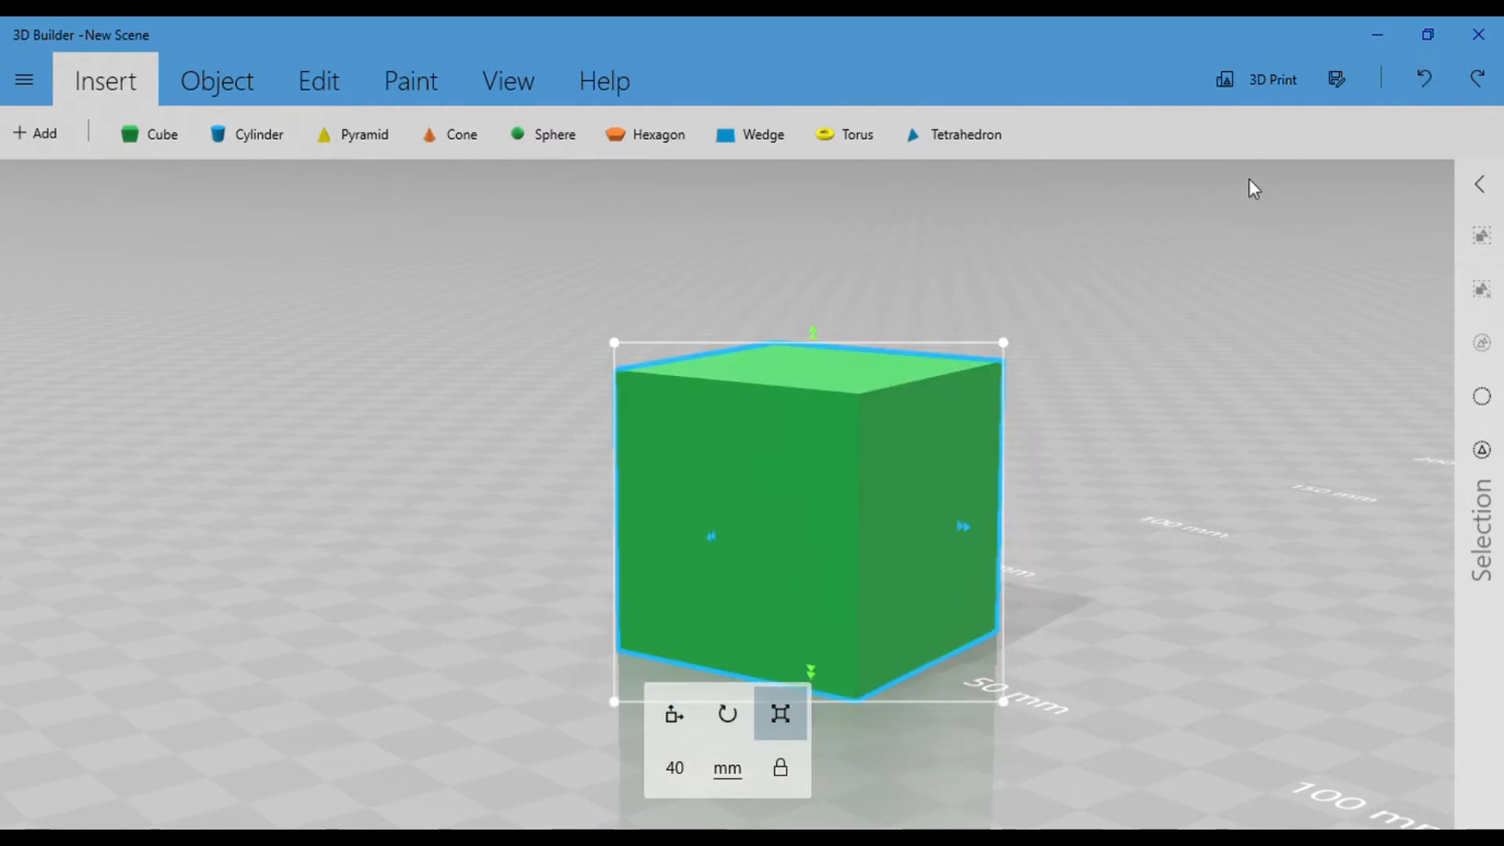
# Redo the undone rotations of the cube.
pyautogui.click(1478, 82)
pyautogui.click(1479, 82)
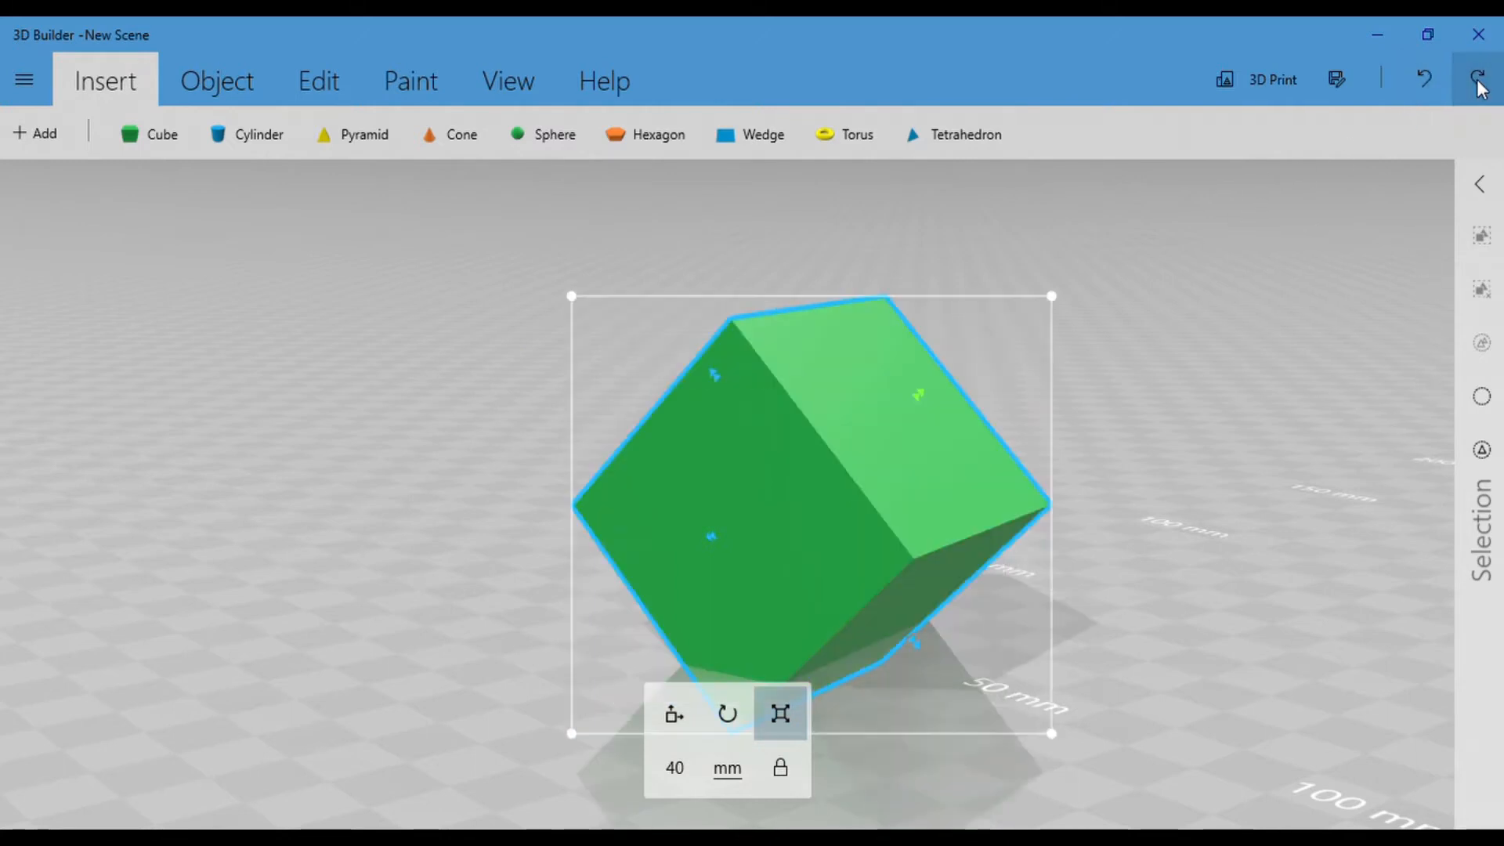
pyautogui.click(1479, 83)
pyautogui.click(1481, 88)
pyautogui.click(1464, 82)
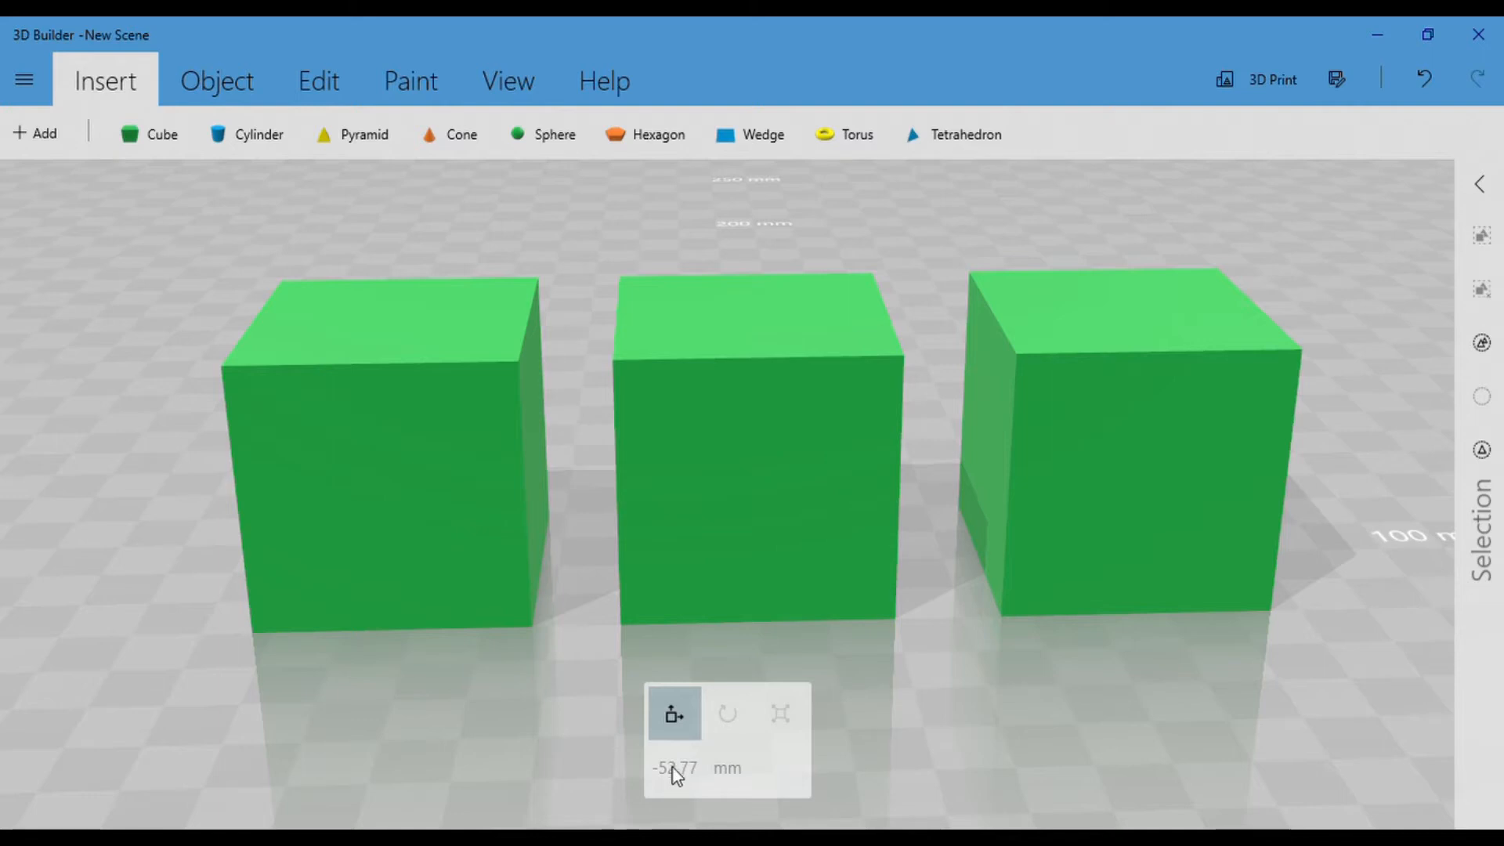
# Select the three cubes individually one after another, finishing with only the right cube selected.
pyautogui.moveTo(575, 694); pyautogui.dragTo(577, 738)
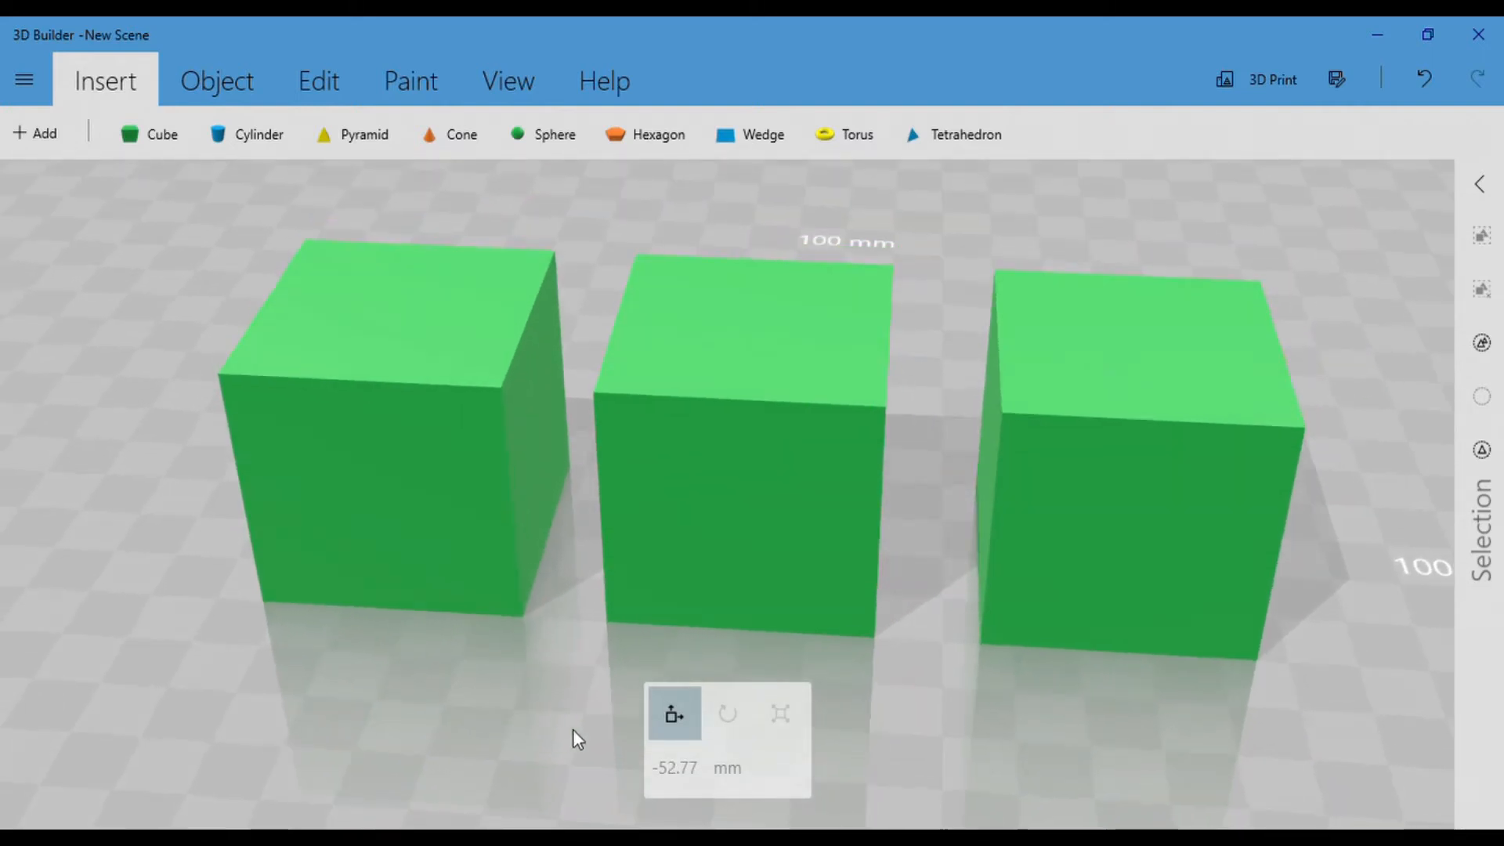
pyautogui.click(769, 462)
pyautogui.click(1154, 444)
pyautogui.click(229, 464)
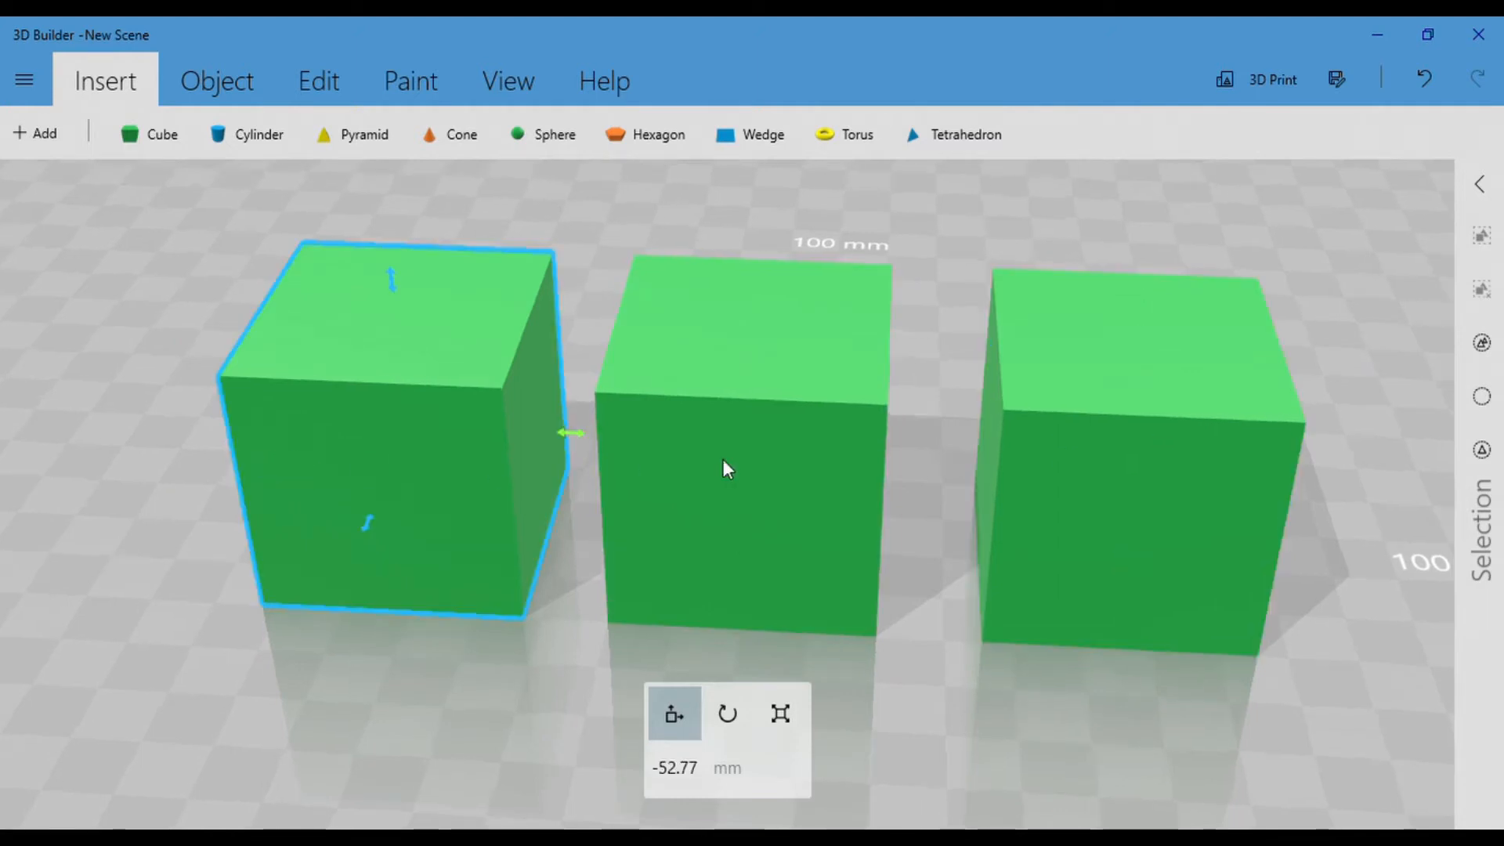
pyautogui.click(726, 464)
pyautogui.click(1026, 456)
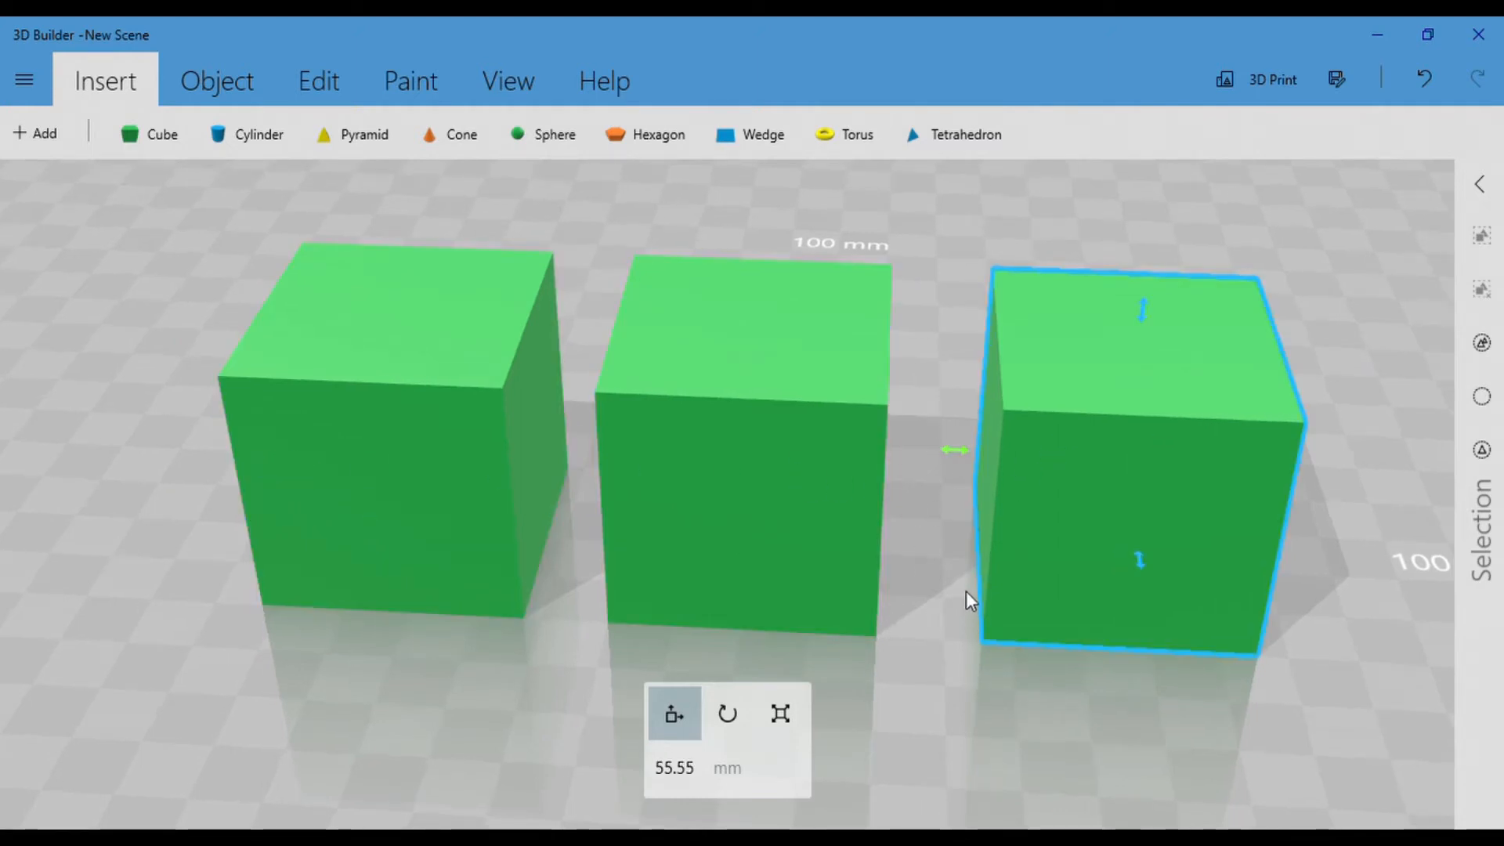
# Add the middle and left cubes to the selection and take the middle cube back out of it.
pyautogui.keyDown('ctrl'); pyautogui.click(772, 459); pyautogui.keyUp('ctrl')
pyautogui.keyDown('ctrl'); pyautogui.click(455, 461); pyautogui.keyUp('ctrl')
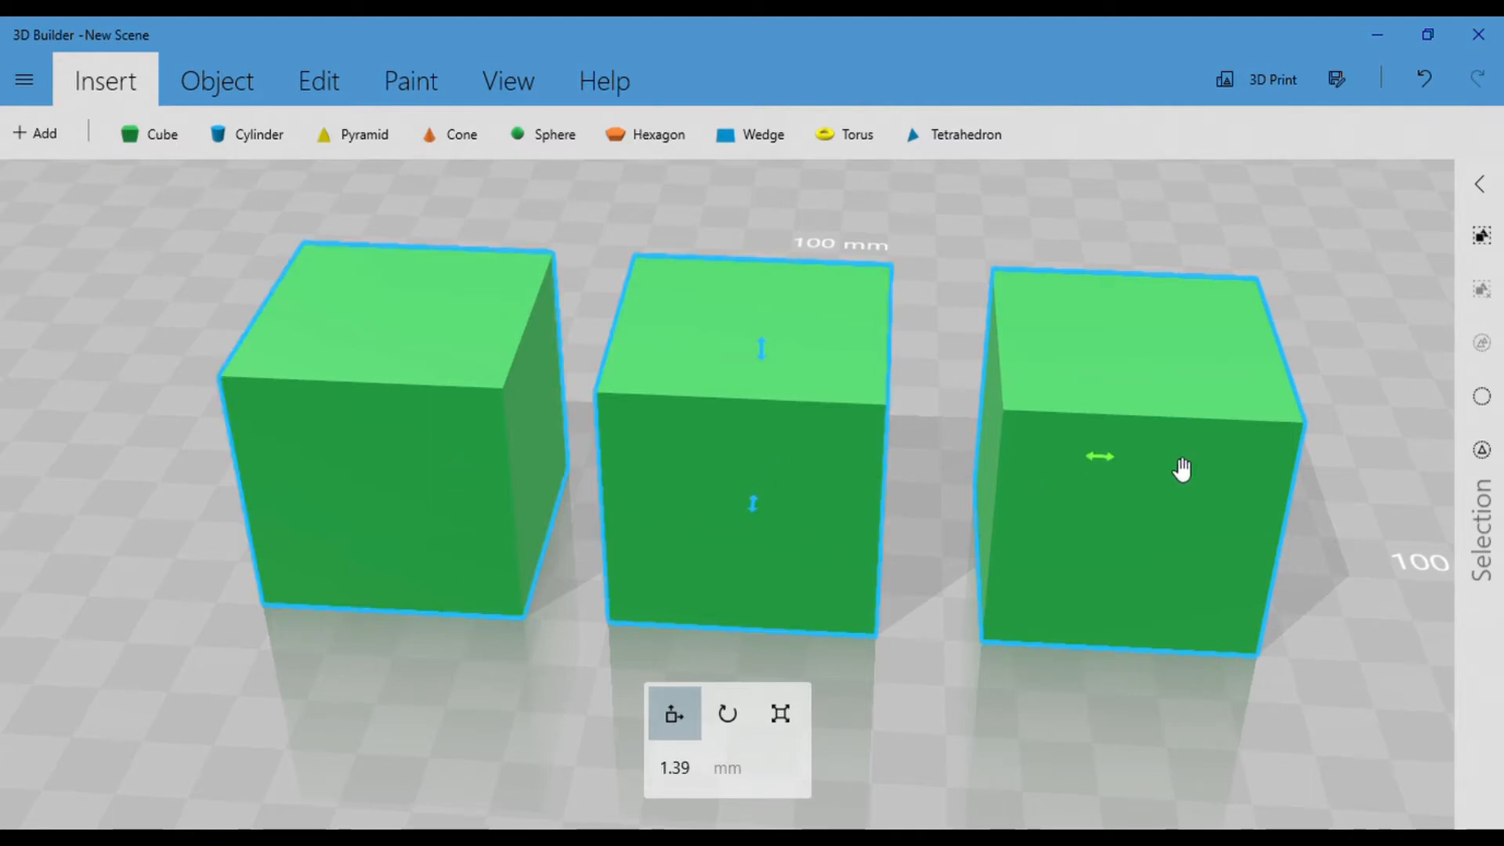
pyautogui.keyDown('ctrl'); pyautogui.click(829, 435); pyautogui.keyUp('ctrl')
pyautogui.scroll(-2, 992, 702)
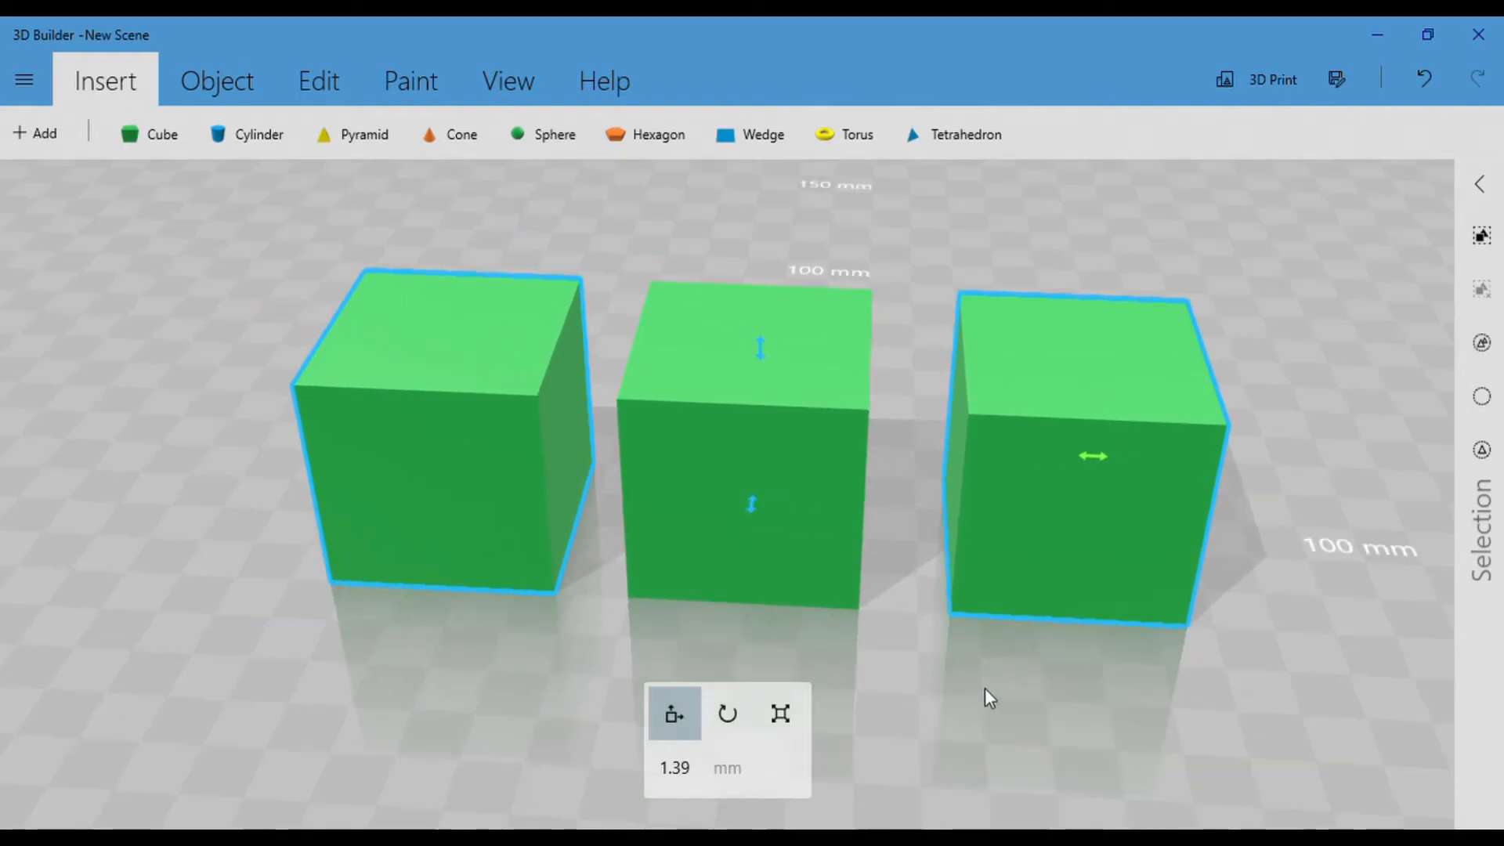
# Select the left cube alone, switch to the middle cube and extend the selection with the right and left cubes.
pyautogui.click(500, 491)
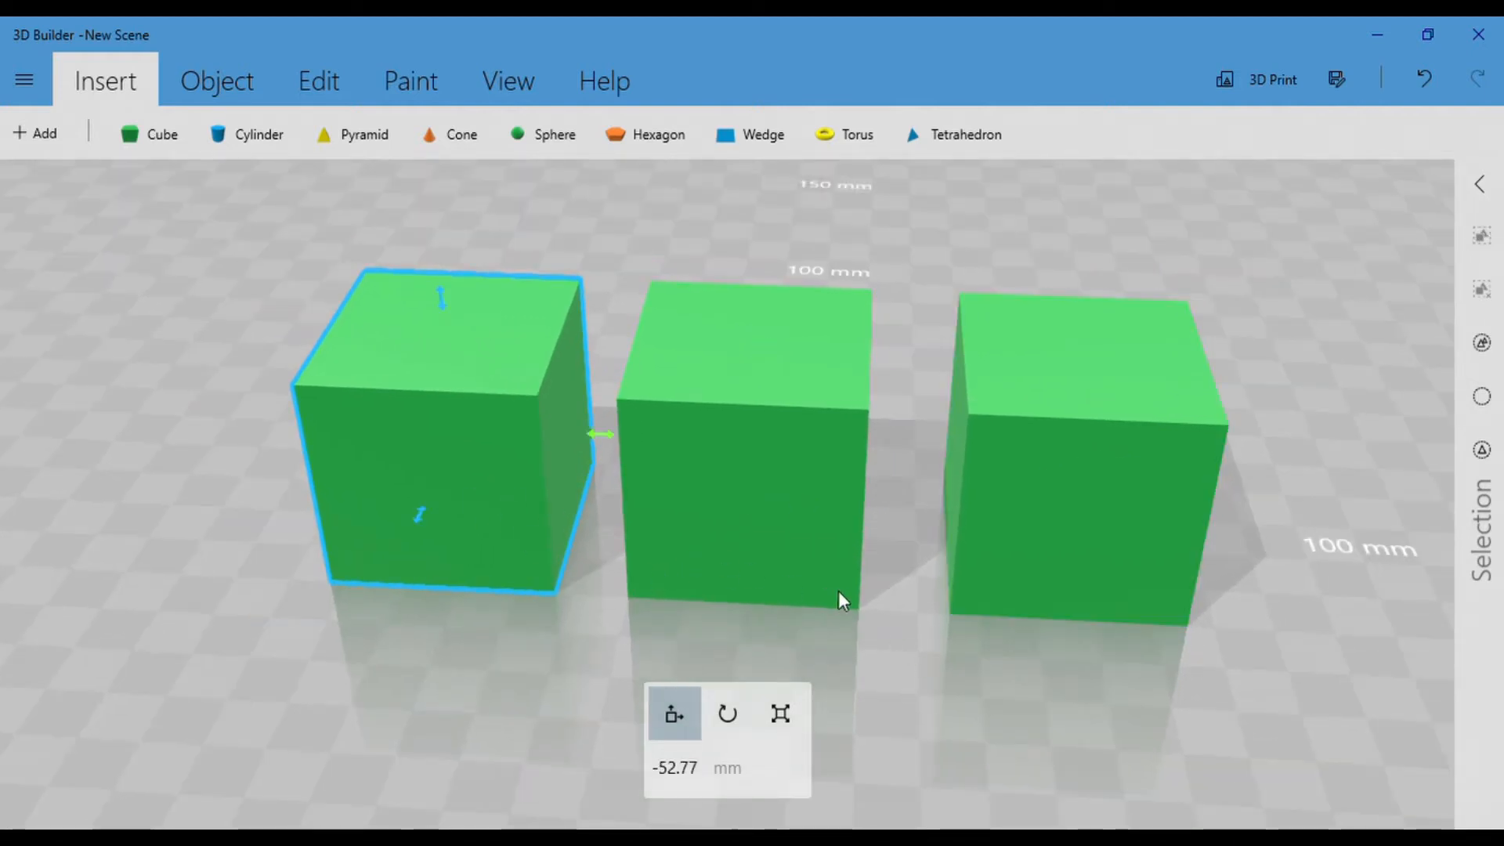
pyautogui.click(764, 466)
pyautogui.keyDown('ctrl'); pyautogui.click(1115, 463); pyautogui.keyUp('ctrl')
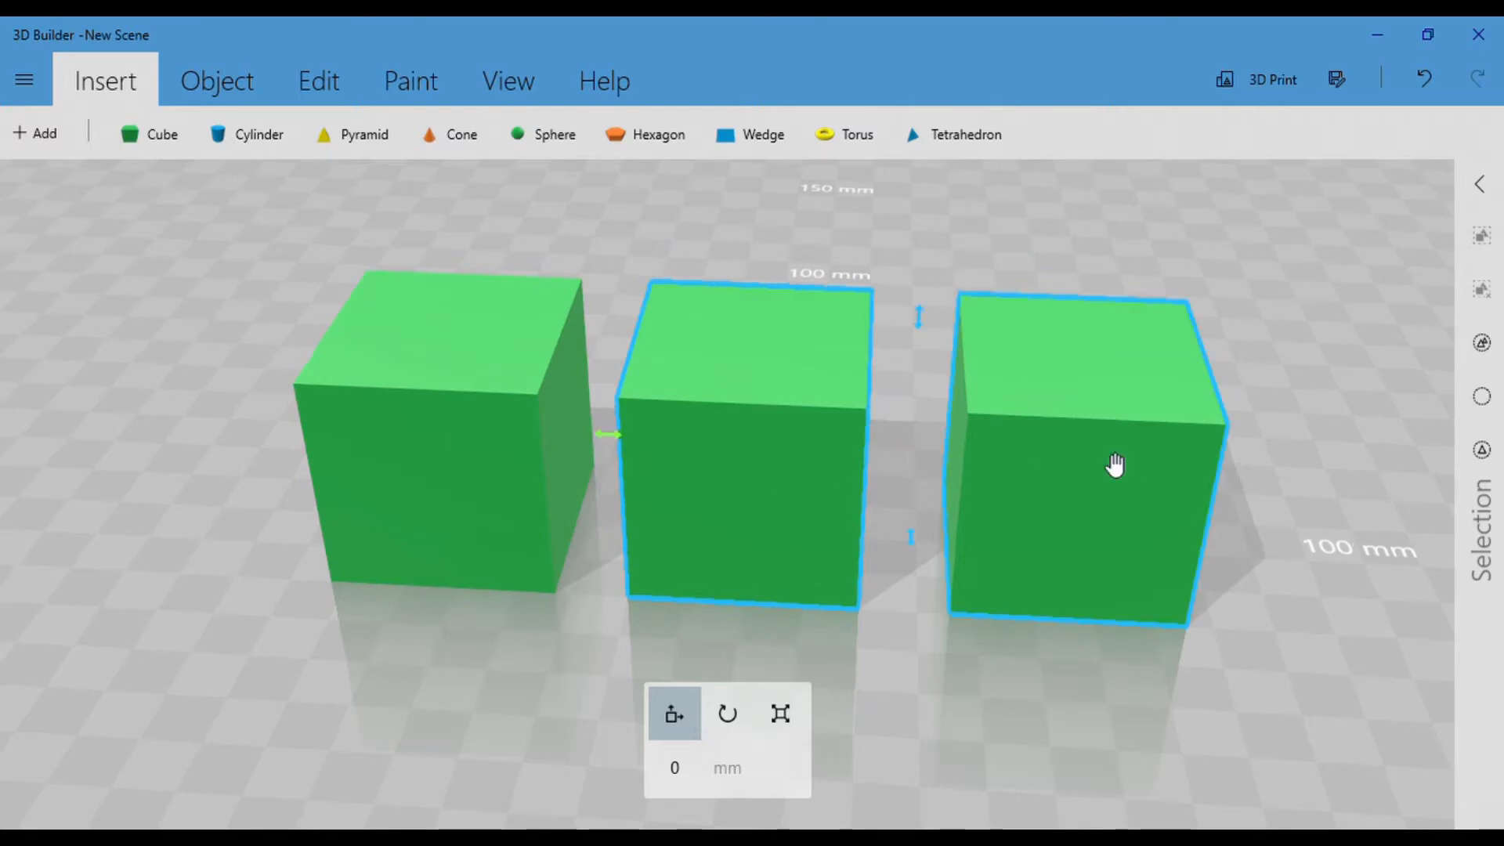
pyautogui.keyDown('ctrl'); pyautogui.click(430, 433); pyautogui.keyUp('ctrl')
# Select only the right cube and scale it uniformly to 60 mm with its proportions locked.
pyautogui.click(1046, 509)
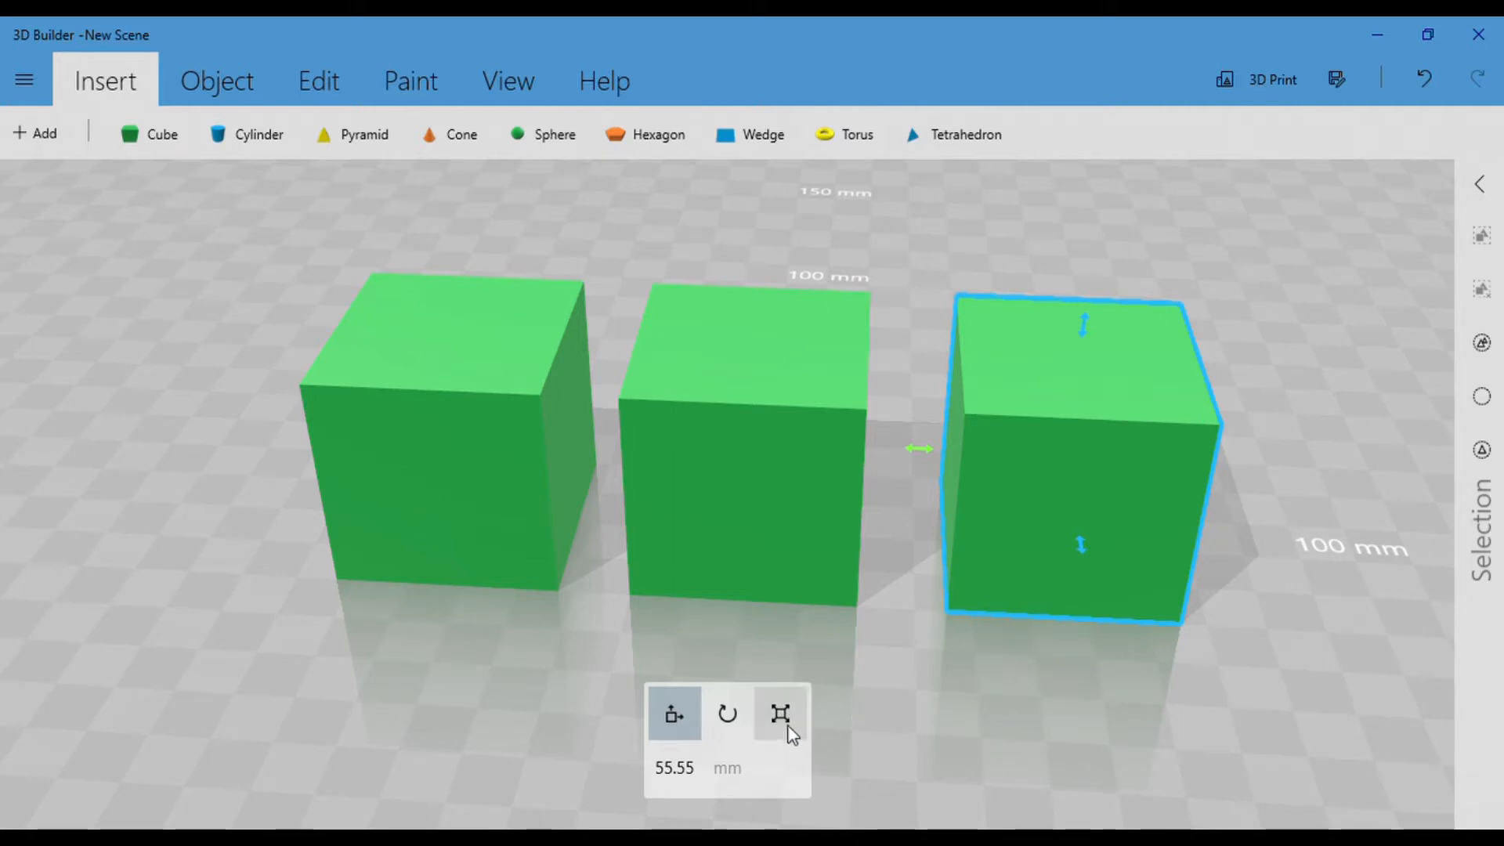
pyautogui.moveTo(1027, 716); pyautogui.dragTo(967, 775)
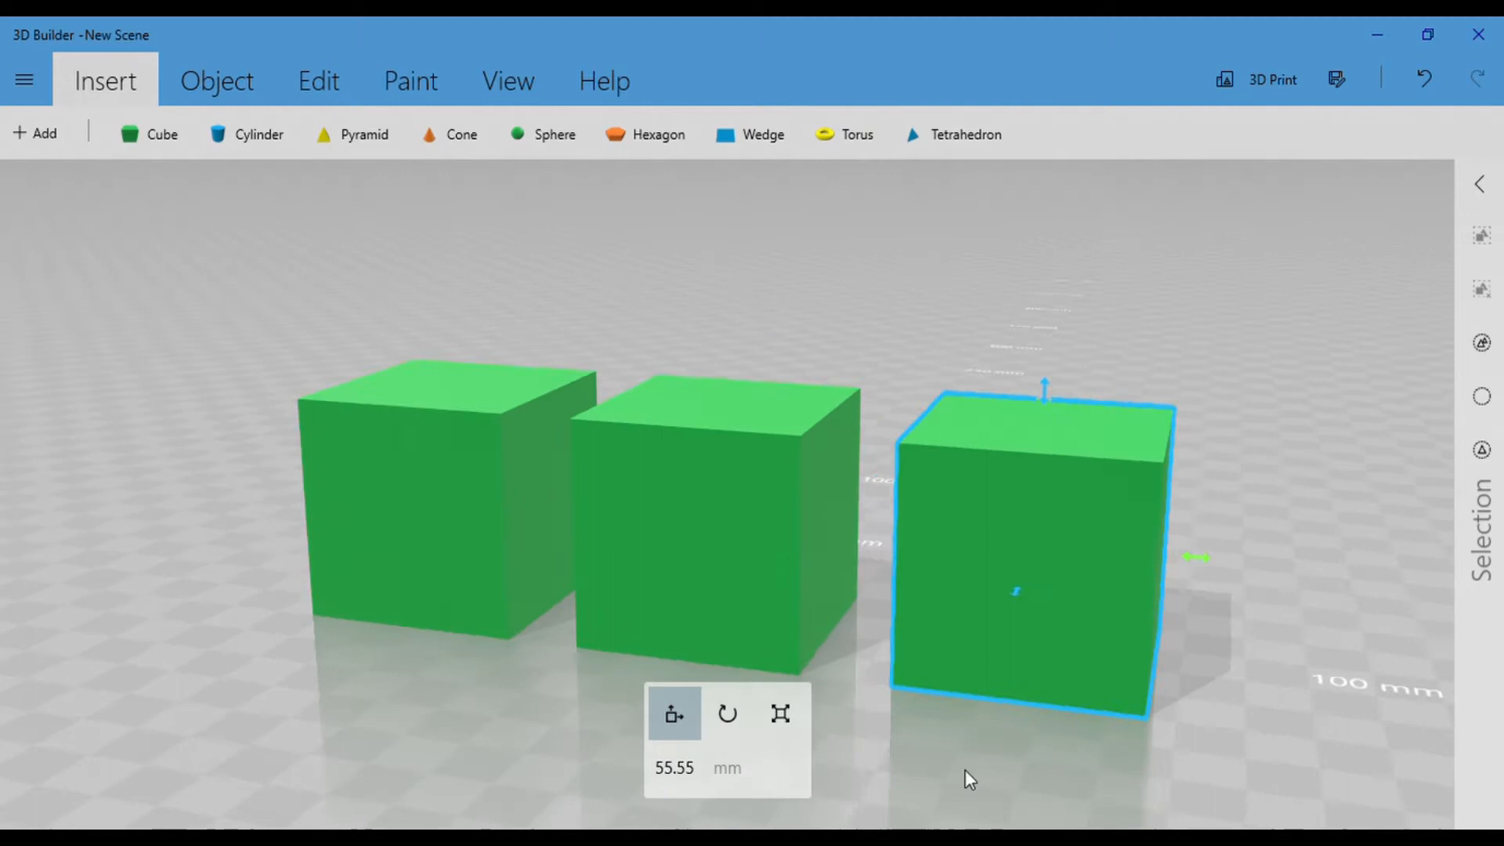
pyautogui.click(781, 712)
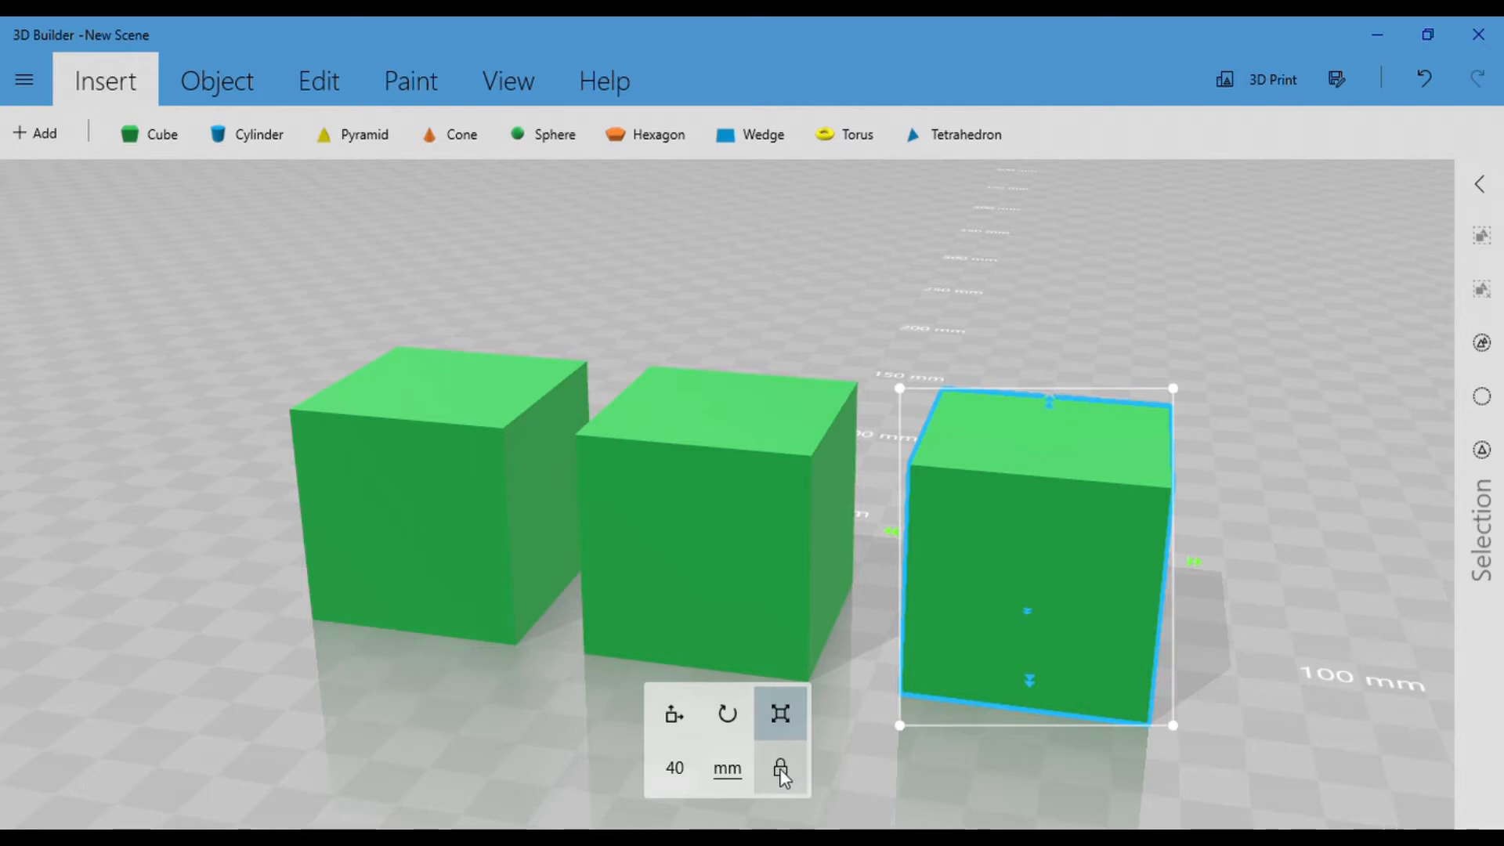
pyautogui.click(678, 768)
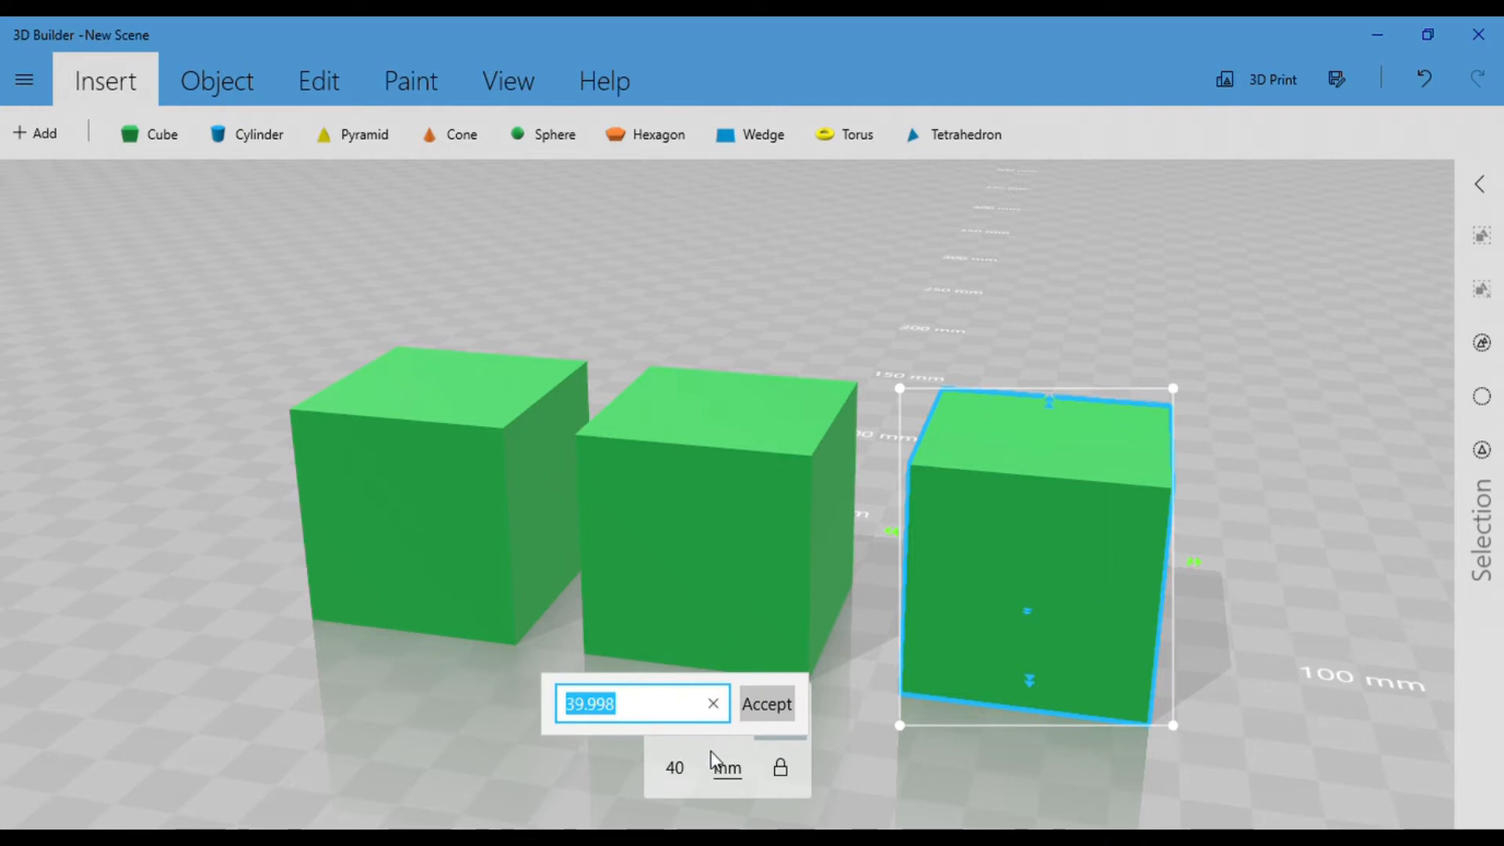
pyautogui.write('60')
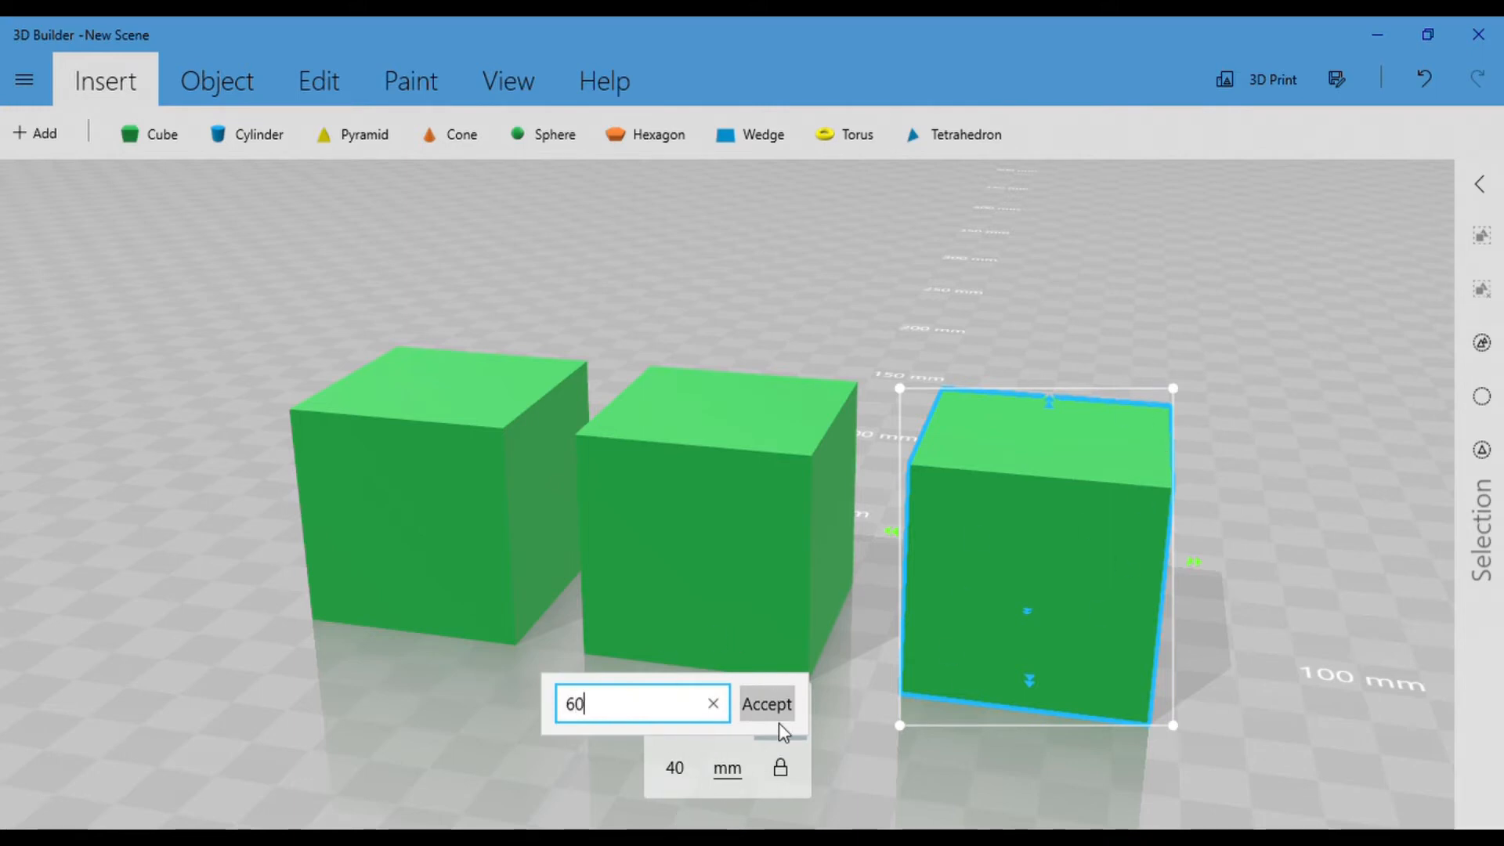
pyautogui.click(768, 705)
# Unlock the proportions of the enlarged right cube and set its width to 20 mm.
pyautogui.moveTo(998, 765); pyautogui.dragTo(1261, 524)
pyautogui.moveTo(1258, 514); pyautogui.dragTo(1254, 497, button='right')
pyautogui.moveTo(825, 756); pyautogui.dragTo(1167, 507)
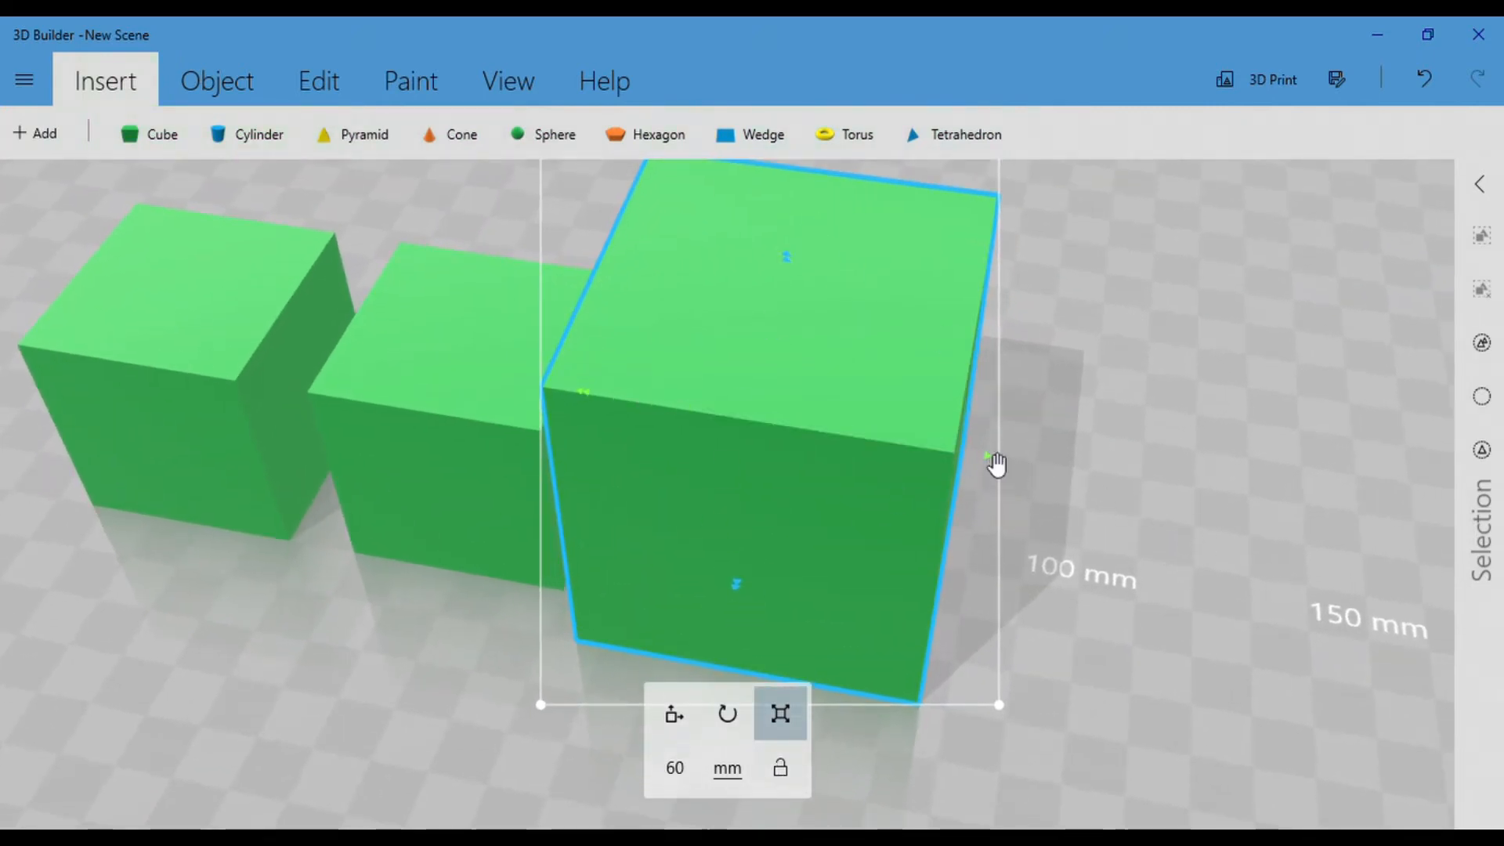
pyautogui.moveTo(1135, 552); pyautogui.dragTo(1270, 478)
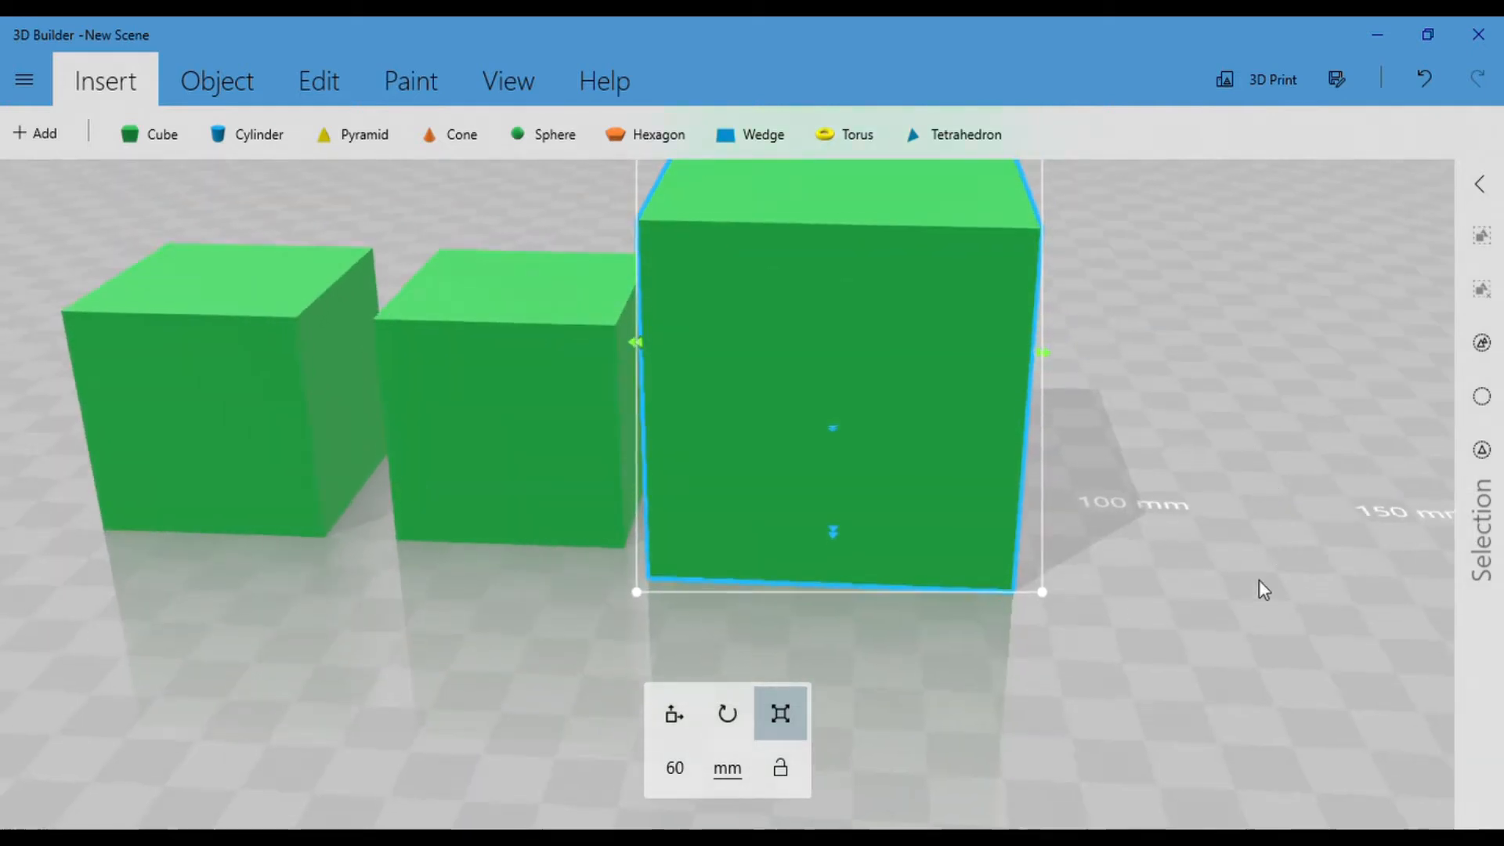
pyautogui.moveTo(1264, 589); pyautogui.dragTo(1254, 627)
pyautogui.click(672, 768)
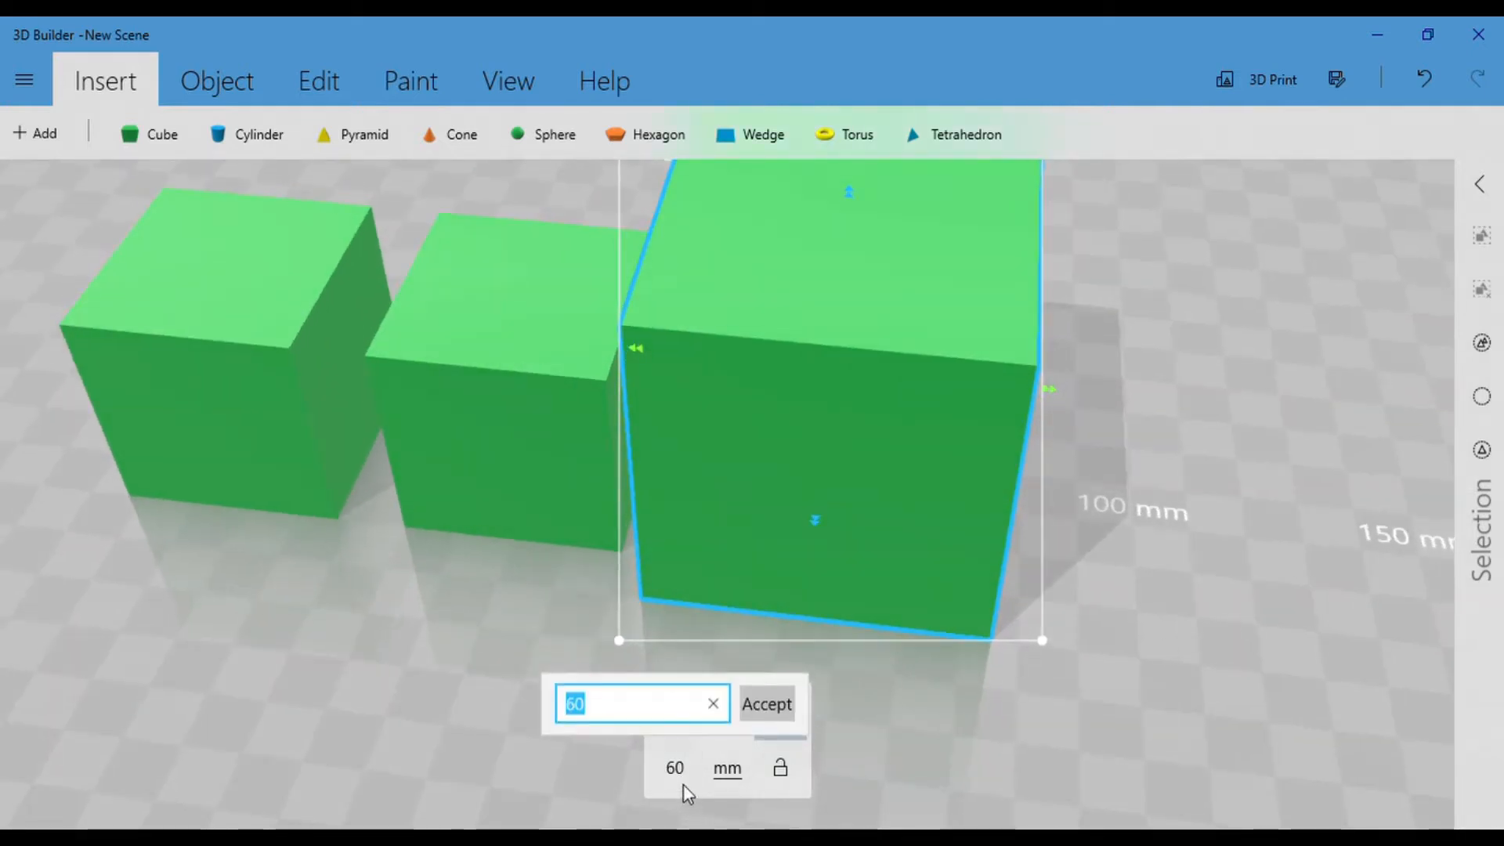
pyautogui.write('20')
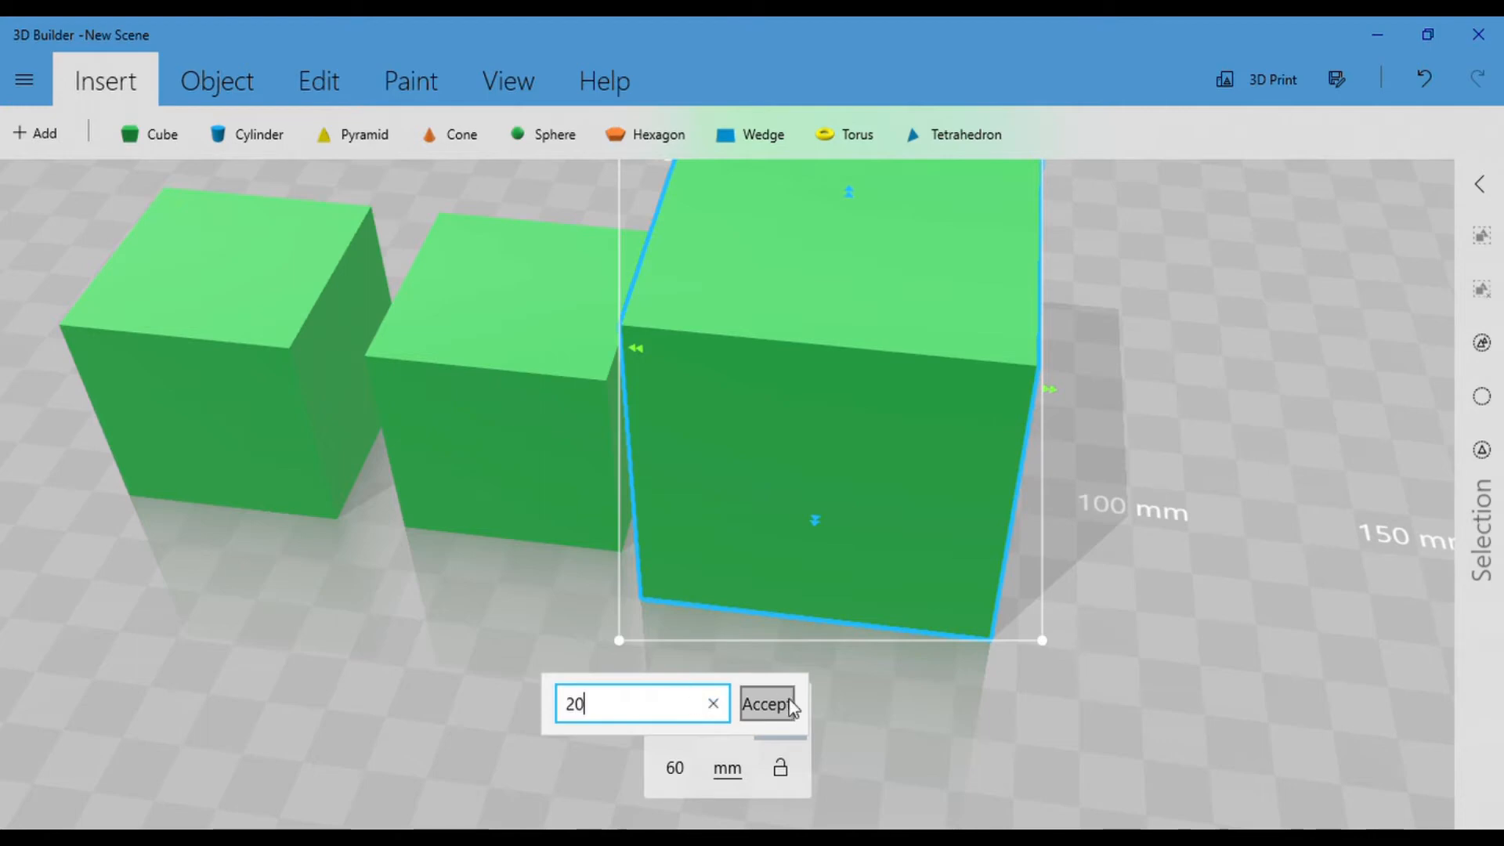
pyautogui.click(793, 709)
# Set the height of the narrowed right block to 80 mm.
pyautogui.moveTo(951, 434); pyautogui.dragTo(1118, 571)
pyautogui.moveTo(1122, 501); pyautogui.dragTo(1128, 313)
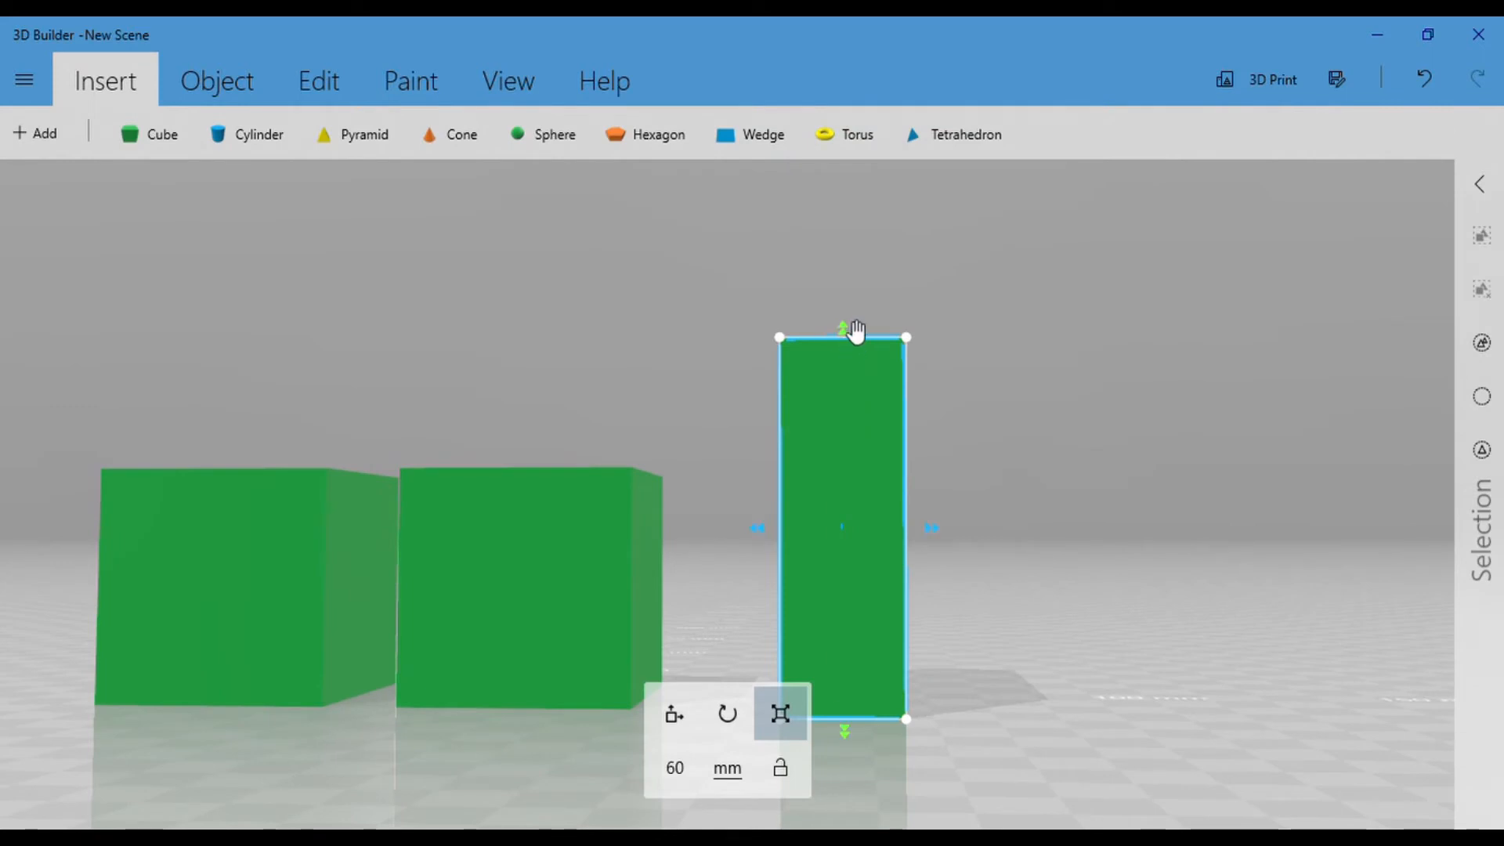
pyautogui.click(676, 769)
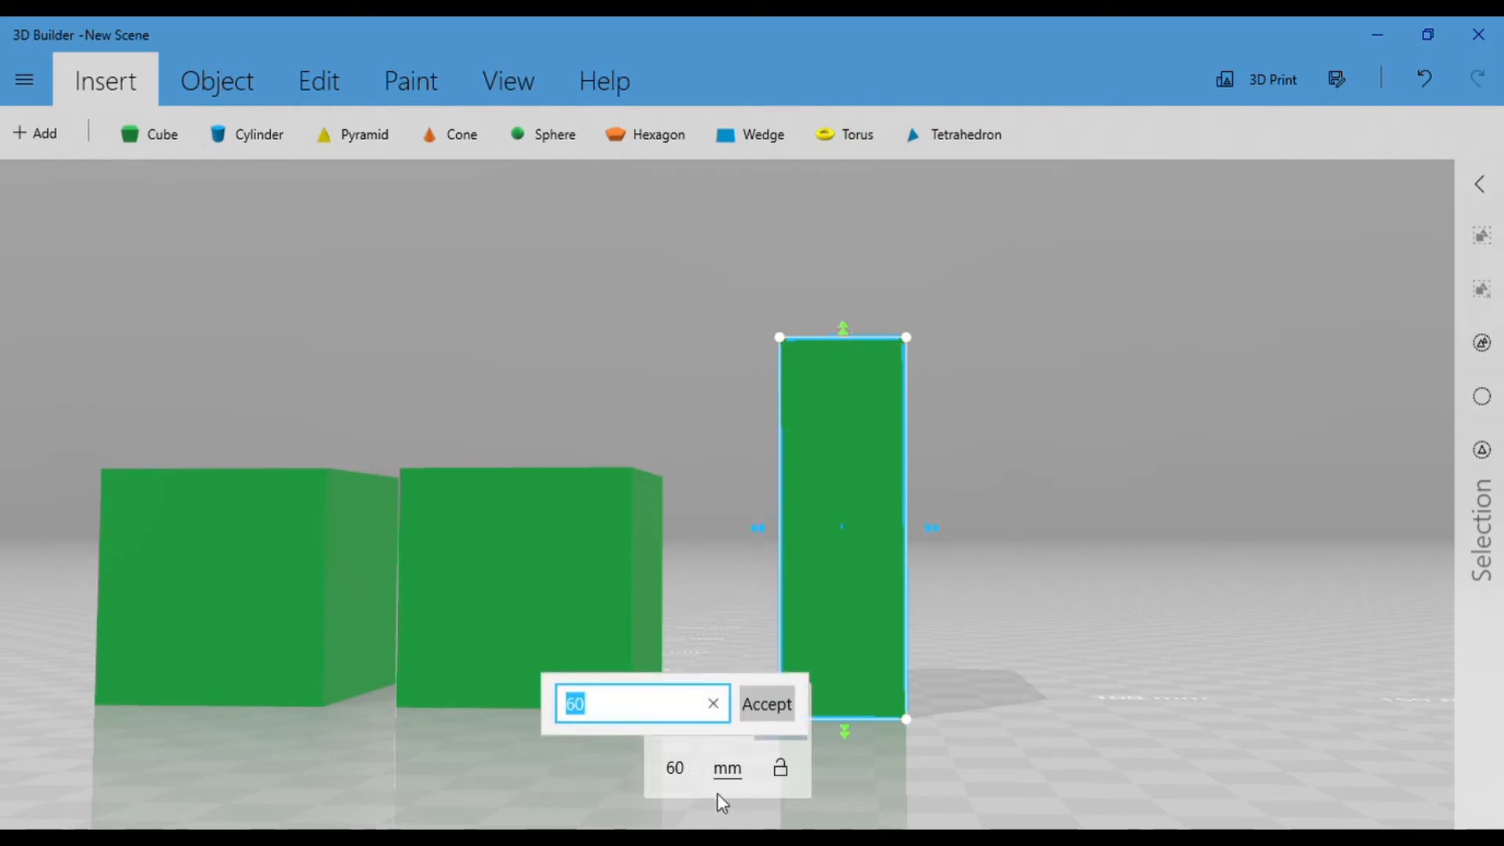
pyautogui.write('80')
pyautogui.click(761, 700)
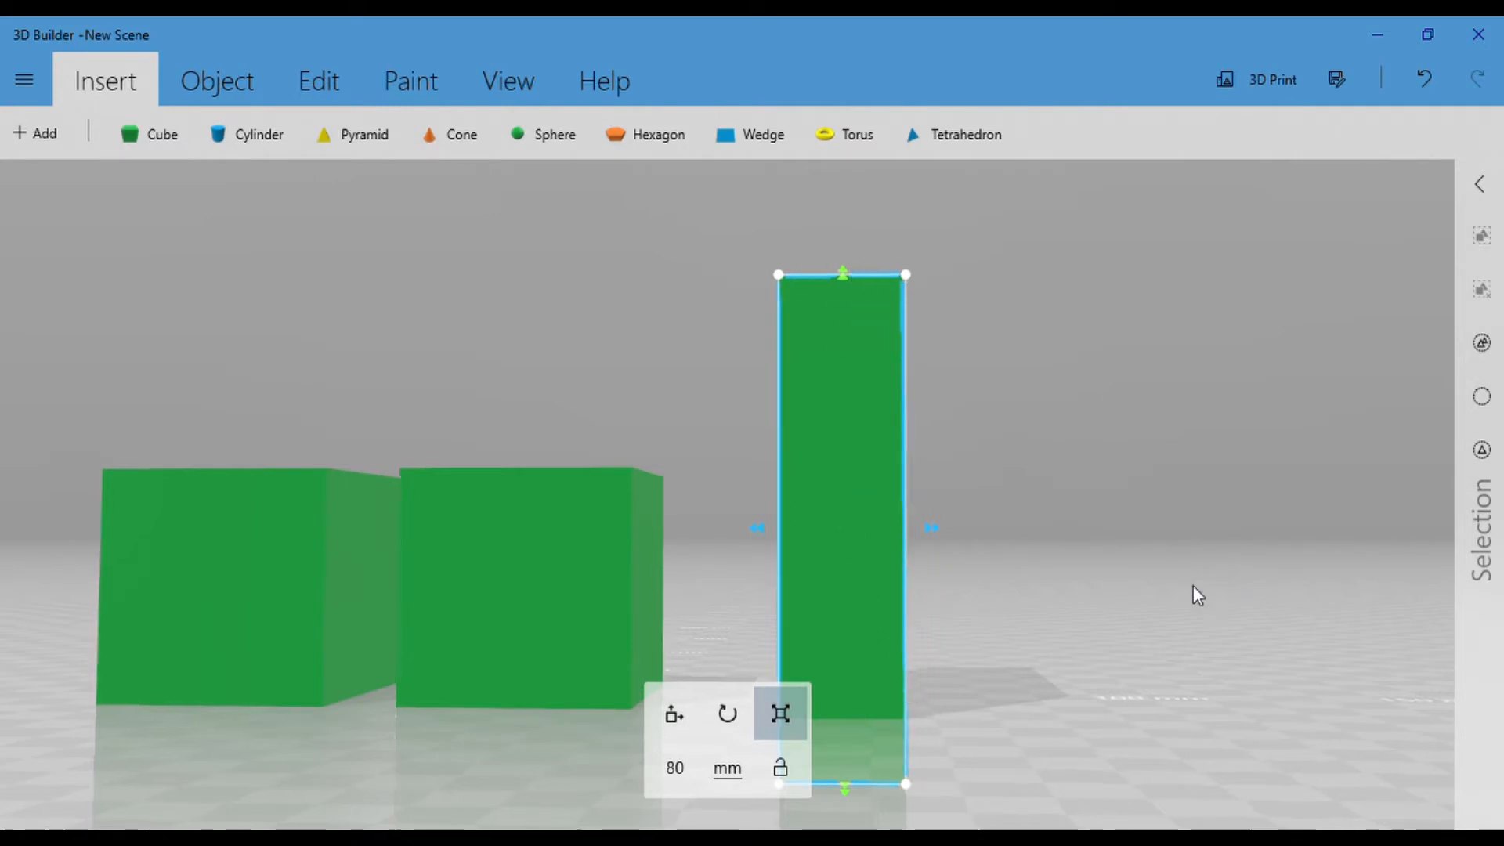
# Examine the resized block from its opposite side, check its width dimension and switch to Move.
pyautogui.moveTo(1196, 595); pyautogui.dragTo(736, 544)
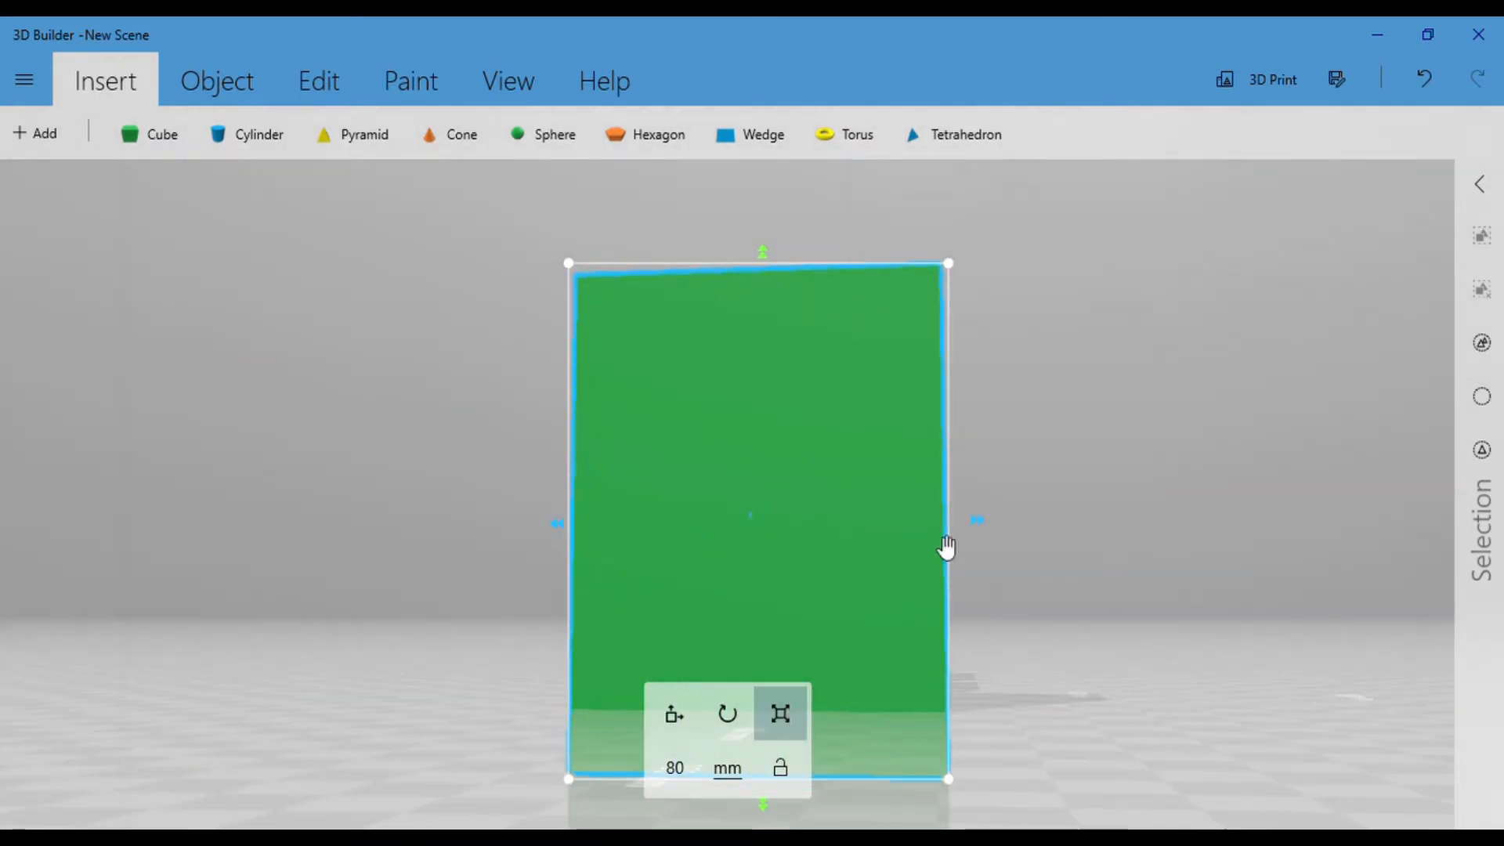
pyautogui.moveTo(909, 450); pyautogui.dragTo(533, 542)
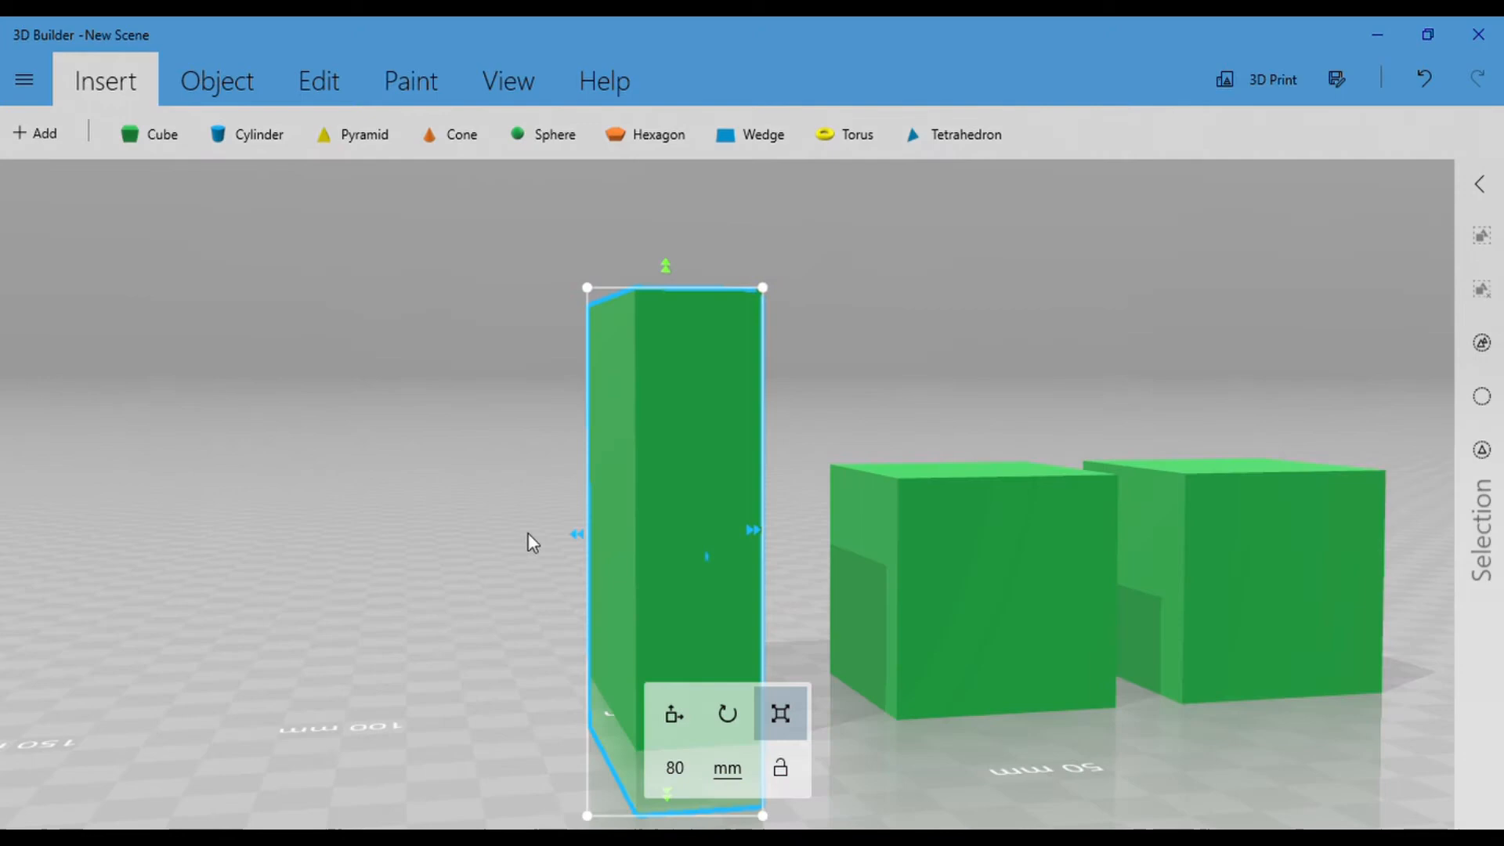
pyautogui.click(594, 543)
pyautogui.moveTo(473, 590)
pyautogui.mouseDown()
pyautogui.moveTo(467, 519)
pyautogui.moveTo(477, 572)
pyautogui.mouseUp()
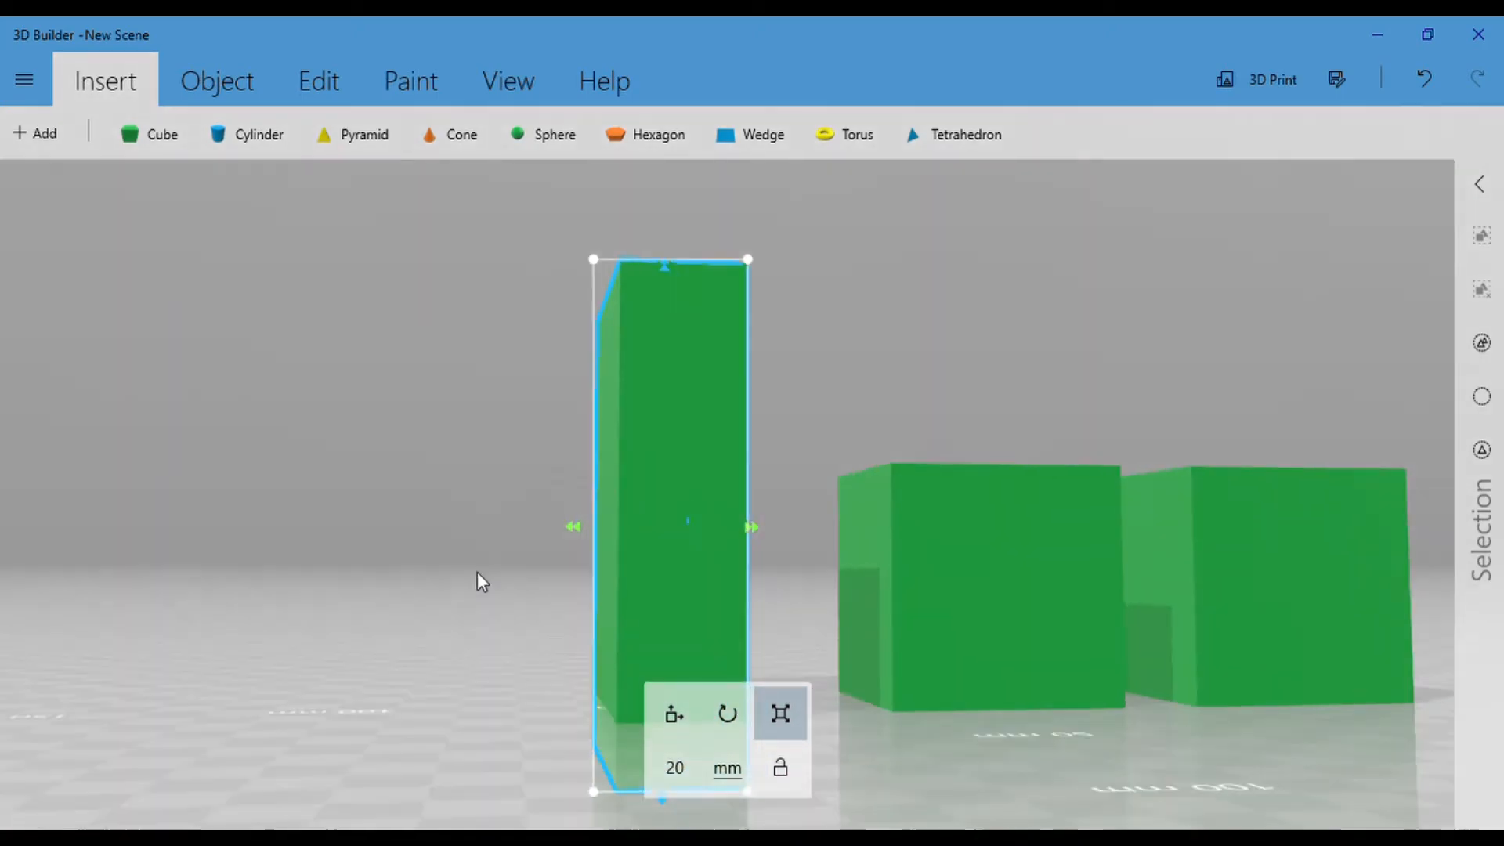
pyautogui.click(690, 715)
pyautogui.moveTo(705, 676); pyautogui.dragTo(667, 555)
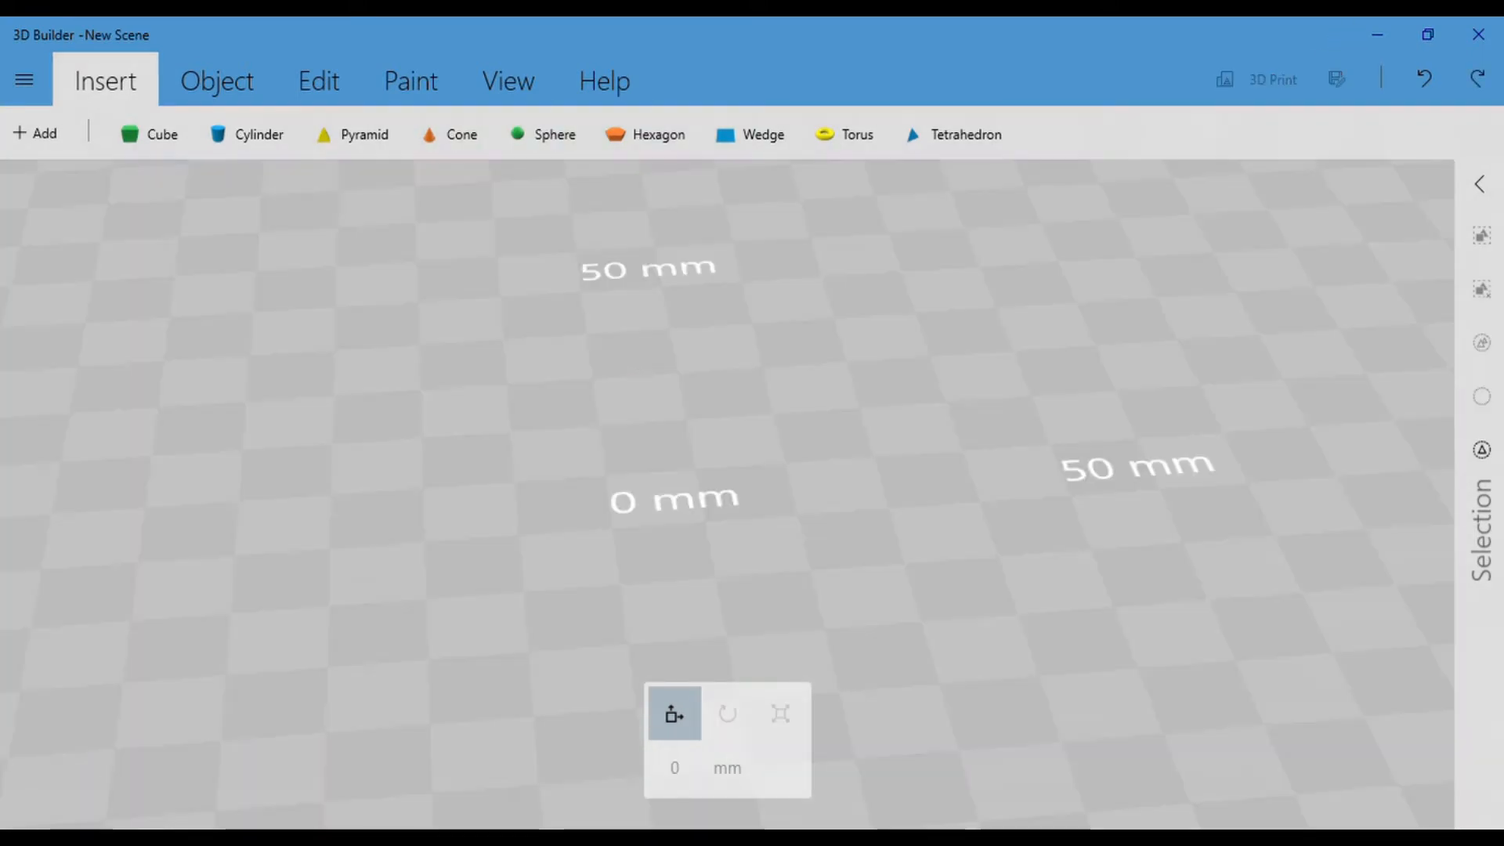
# Insert a cube and scale it uniformly to 3 mm with its proportions locked.
pyautogui.moveTo(957, 486); pyautogui.dragTo(716, 517)
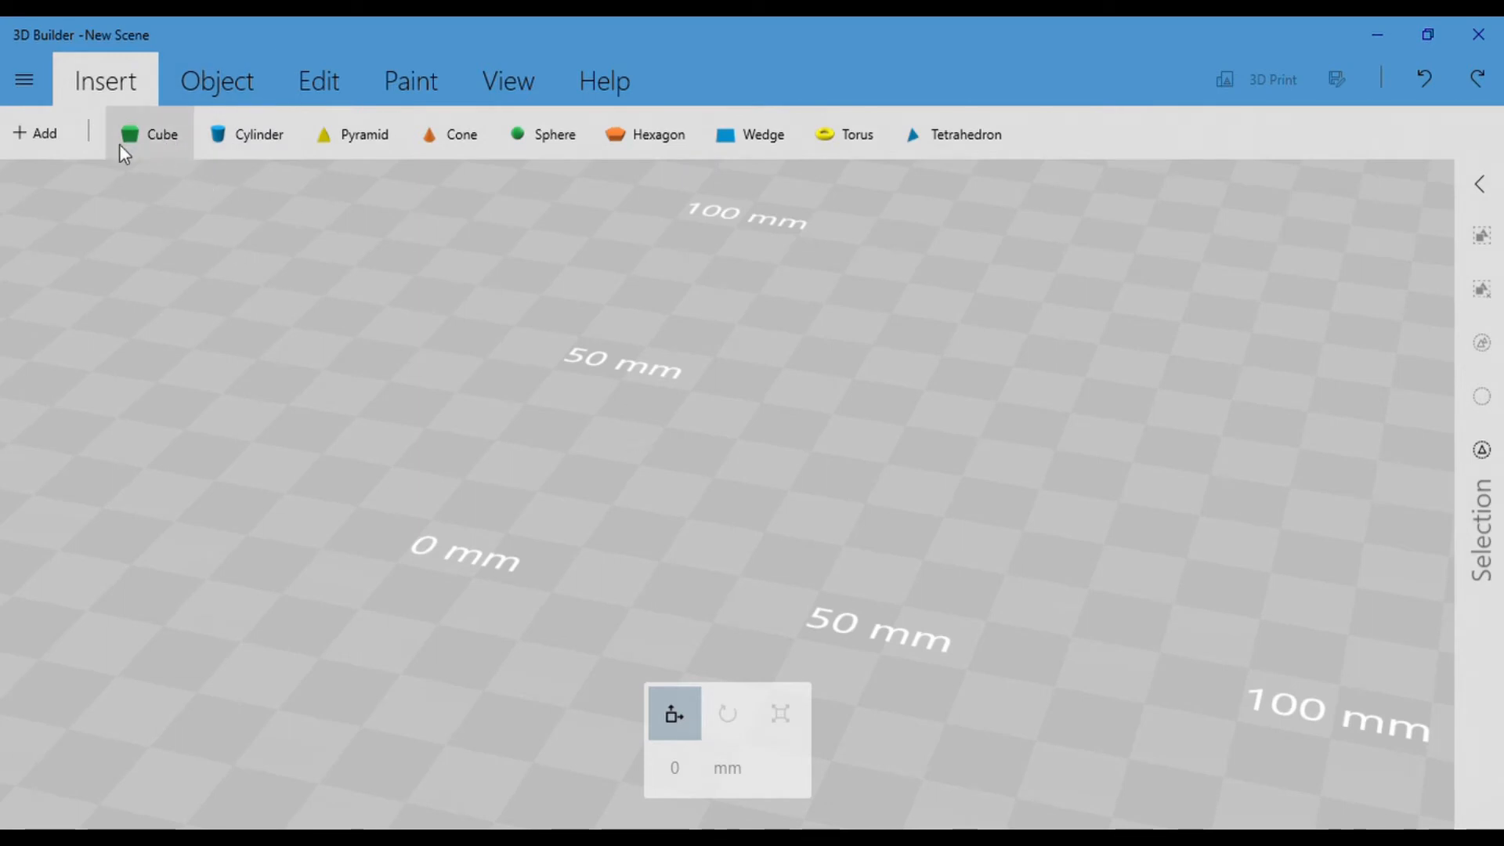
pyautogui.click(149, 134)
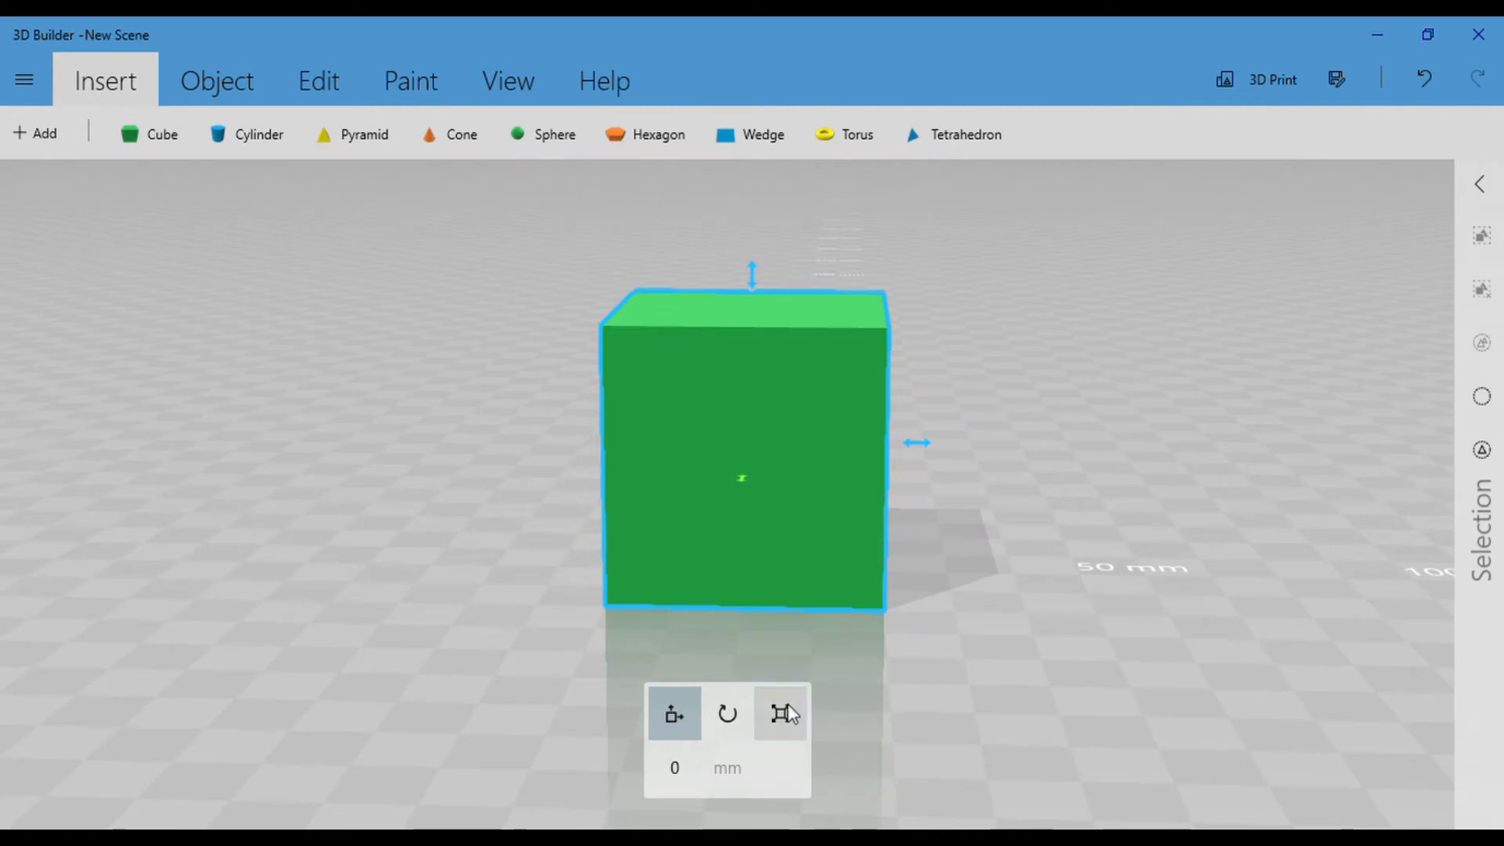
pyautogui.click(780, 713)
pyautogui.moveTo(1037, 343); pyautogui.dragTo(975, 380)
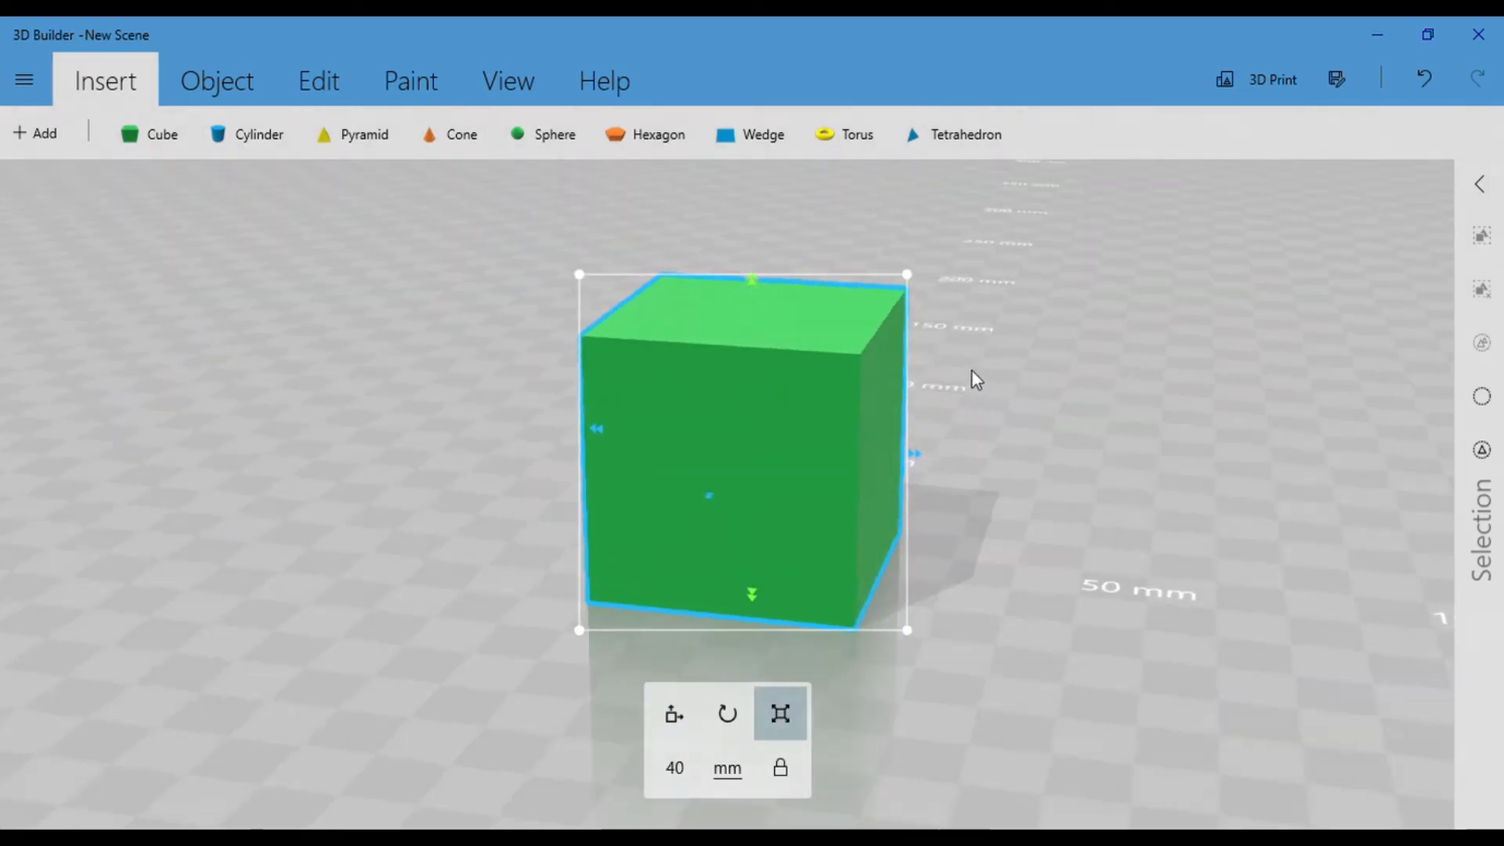
pyautogui.click(674, 768)
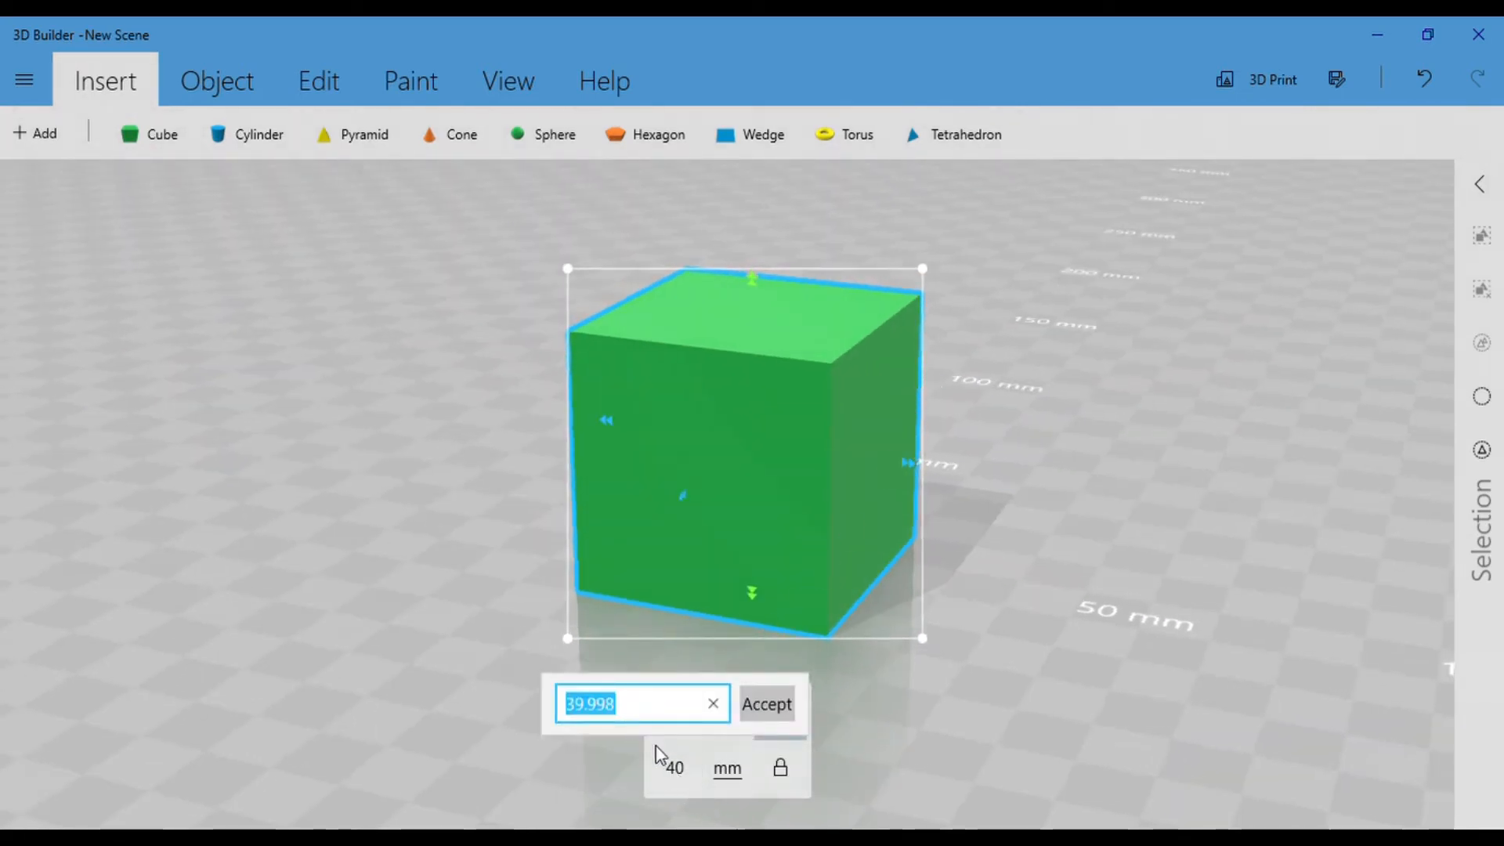
pyautogui.write('3')
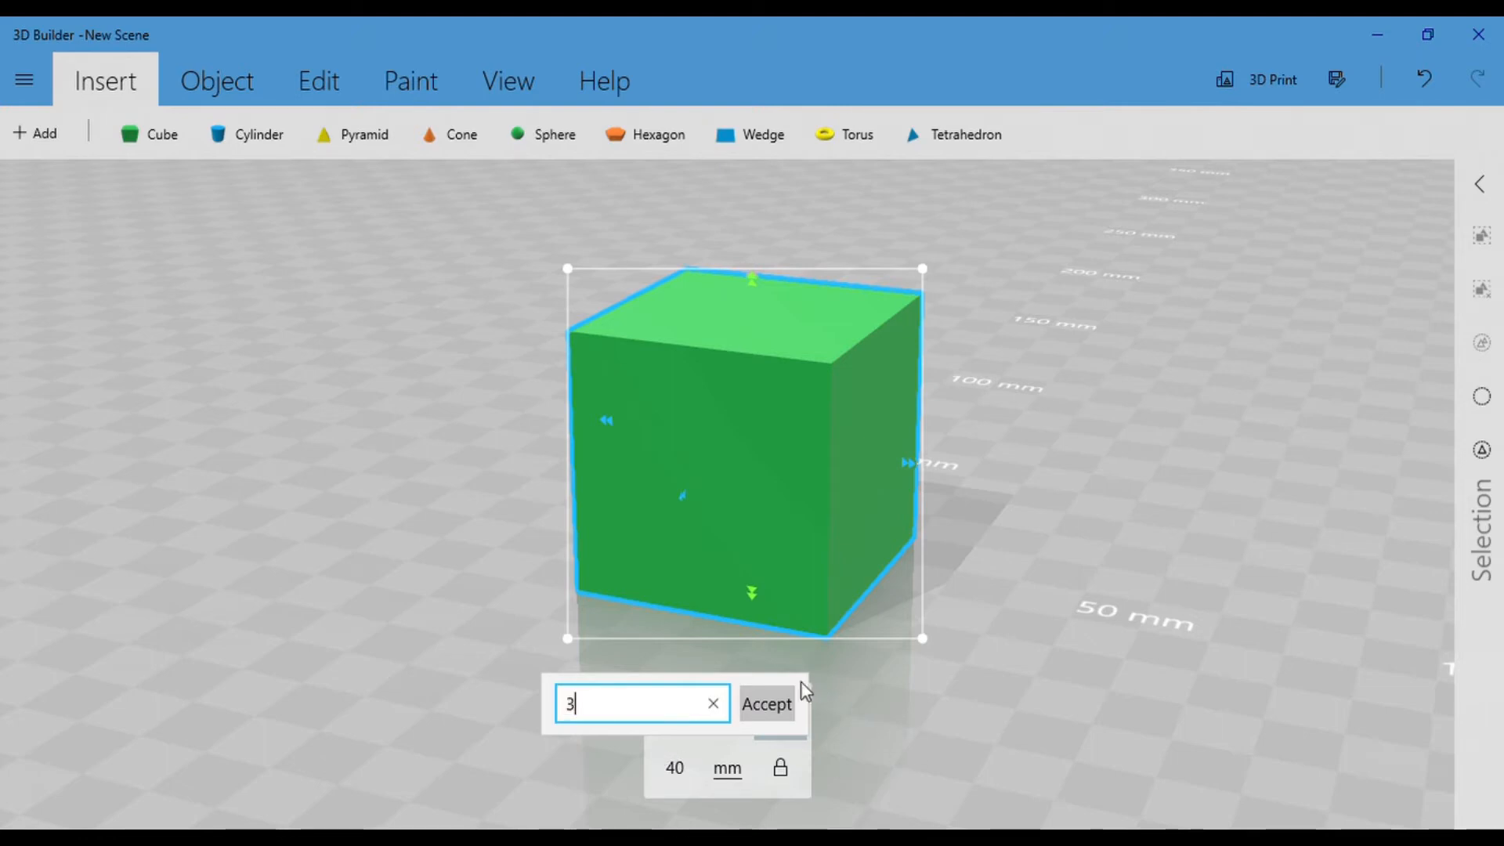
pyautogui.click(768, 703)
pyautogui.moveTo(1017, 608); pyautogui.dragTo(900, 553)
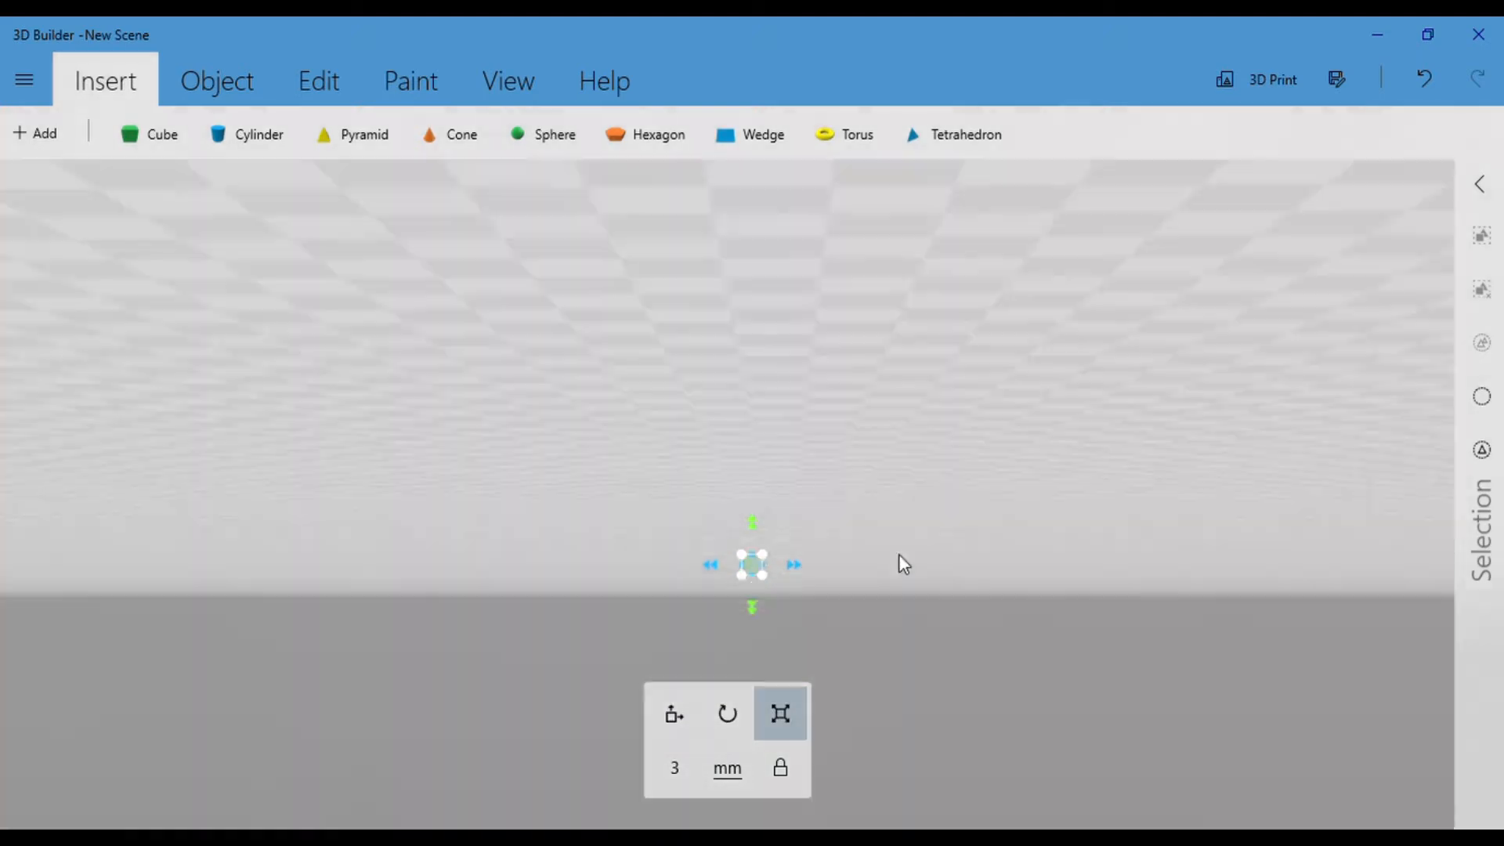
pyautogui.scroll(5, 995, 641)
pyautogui.moveTo(983, 646); pyautogui.dragTo(892, 530)
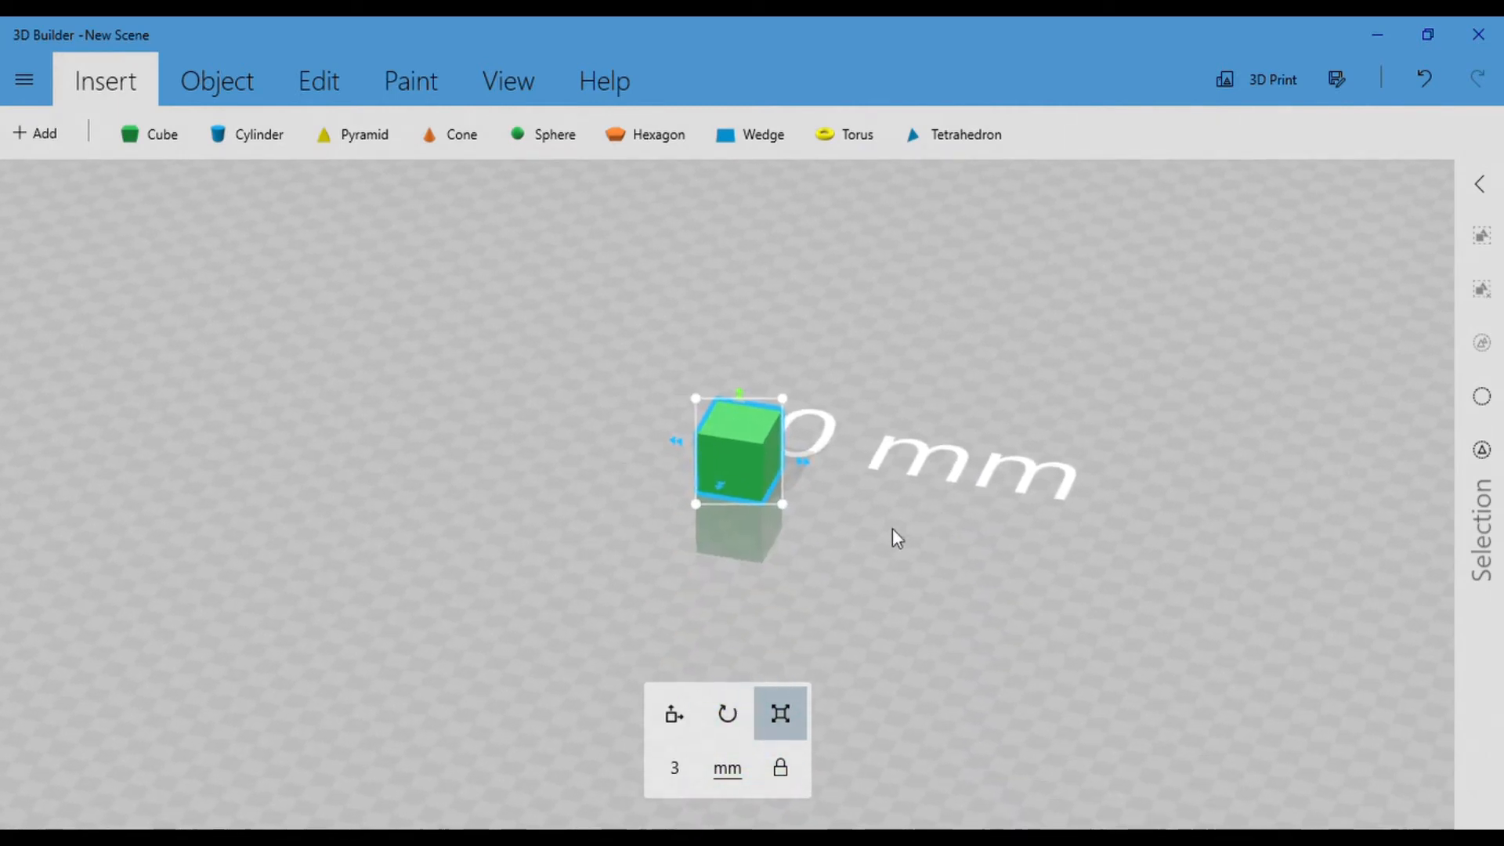
# Unlock the small cube's proportions and stretch its height to 10 mm.
pyautogui.click(781, 763)
pyautogui.moveTo(741, 394); pyautogui.dragTo(754, 306)
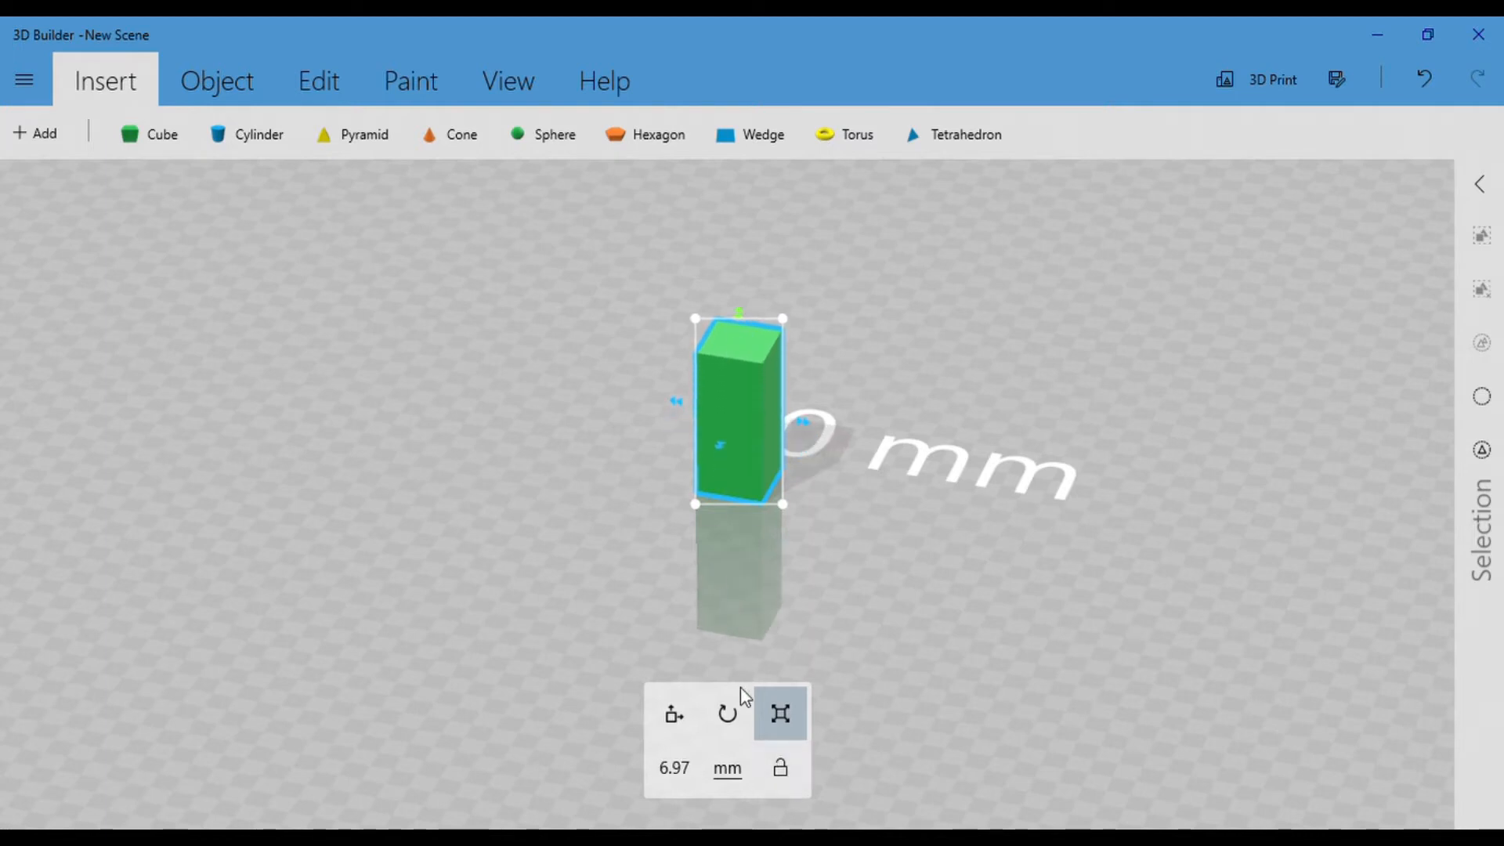
pyautogui.click(680, 771)
pyautogui.write('10')
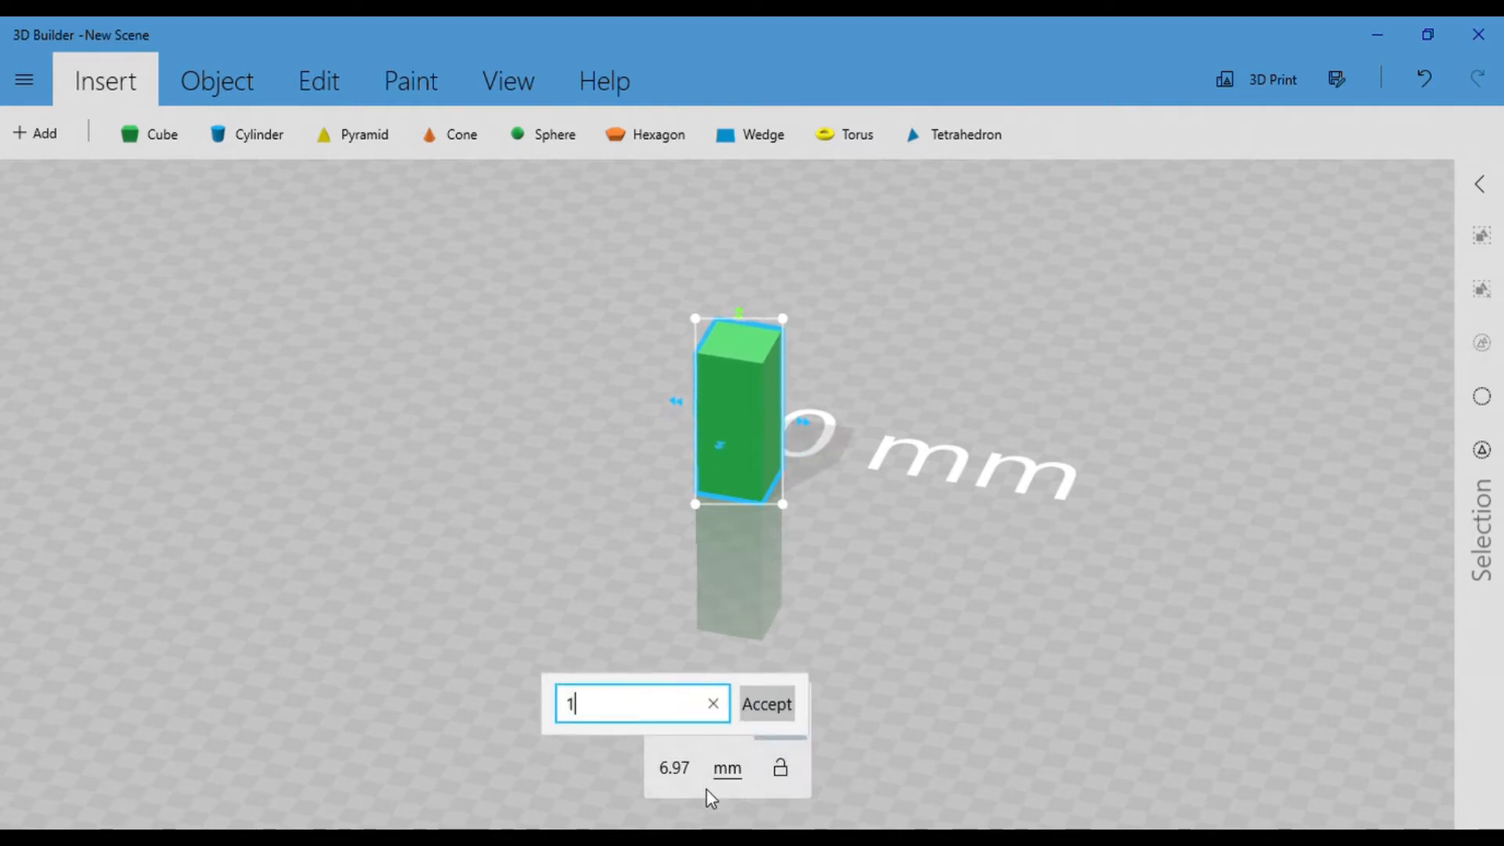
pyautogui.click(767, 703)
pyautogui.moveTo(849, 667); pyautogui.dragTo(890, 537)
# Switch to Move and duplicate the 10 mm tall post.
pyautogui.click(664, 712)
pyautogui.moveTo(731, 367); pyautogui.dragTo(756, 340)
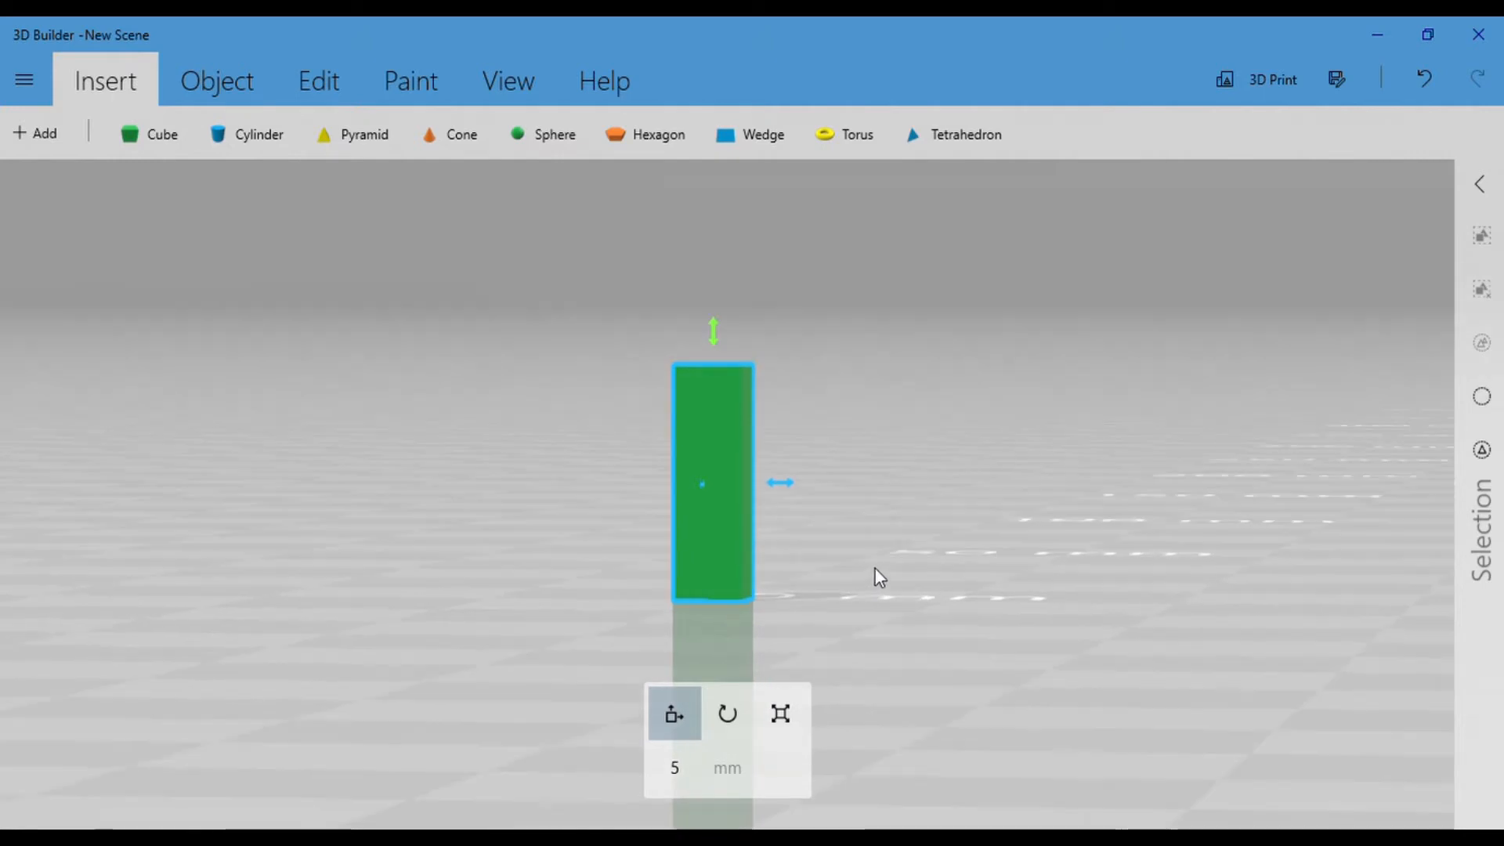
pyautogui.click(215, 78)
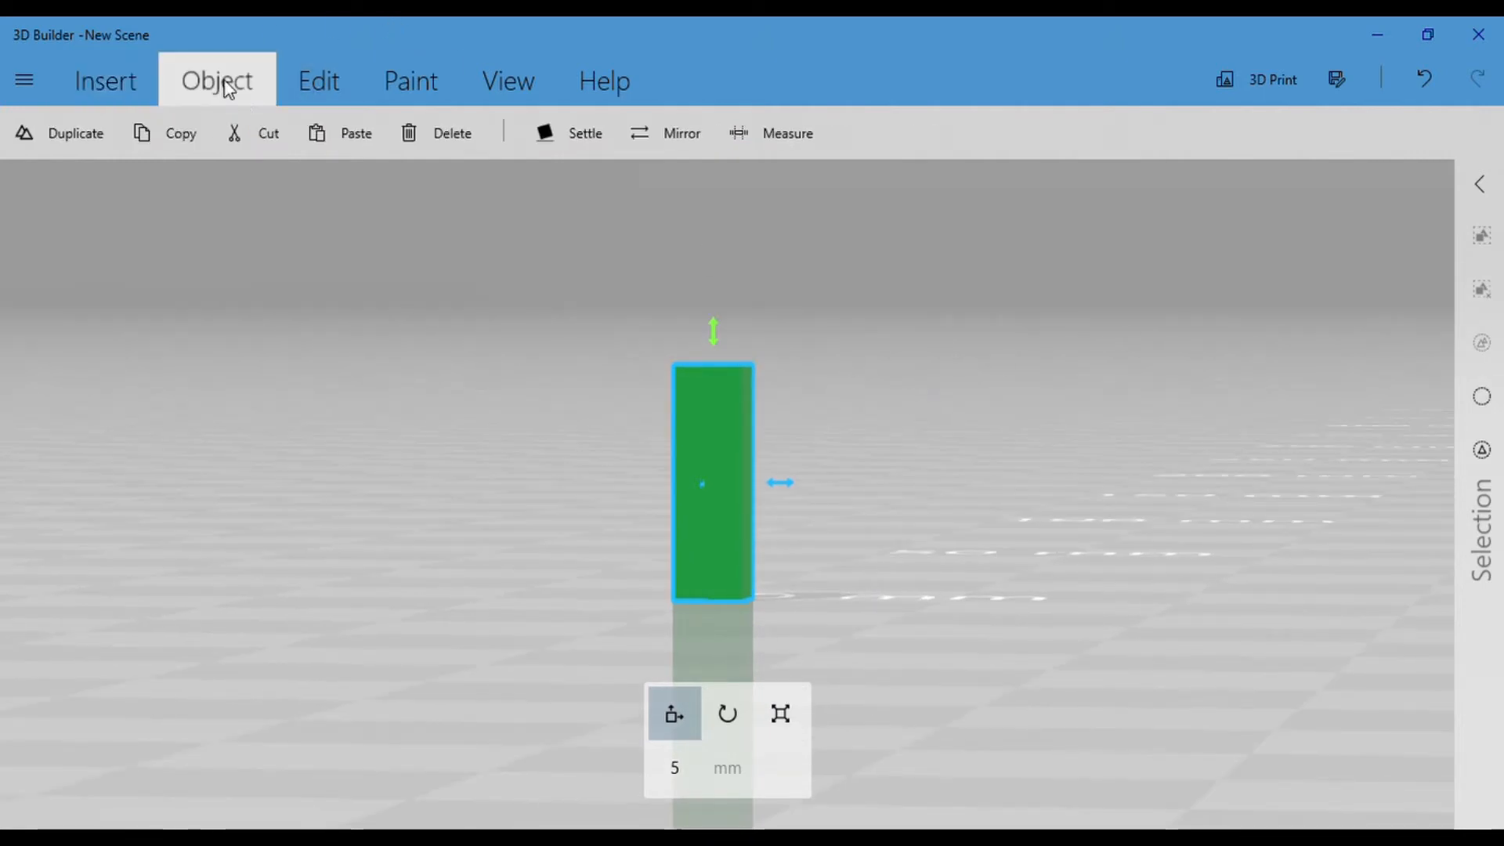
pyautogui.click(55, 134)
pyautogui.moveTo(158, 298); pyautogui.dragTo(217, 401, button='right')
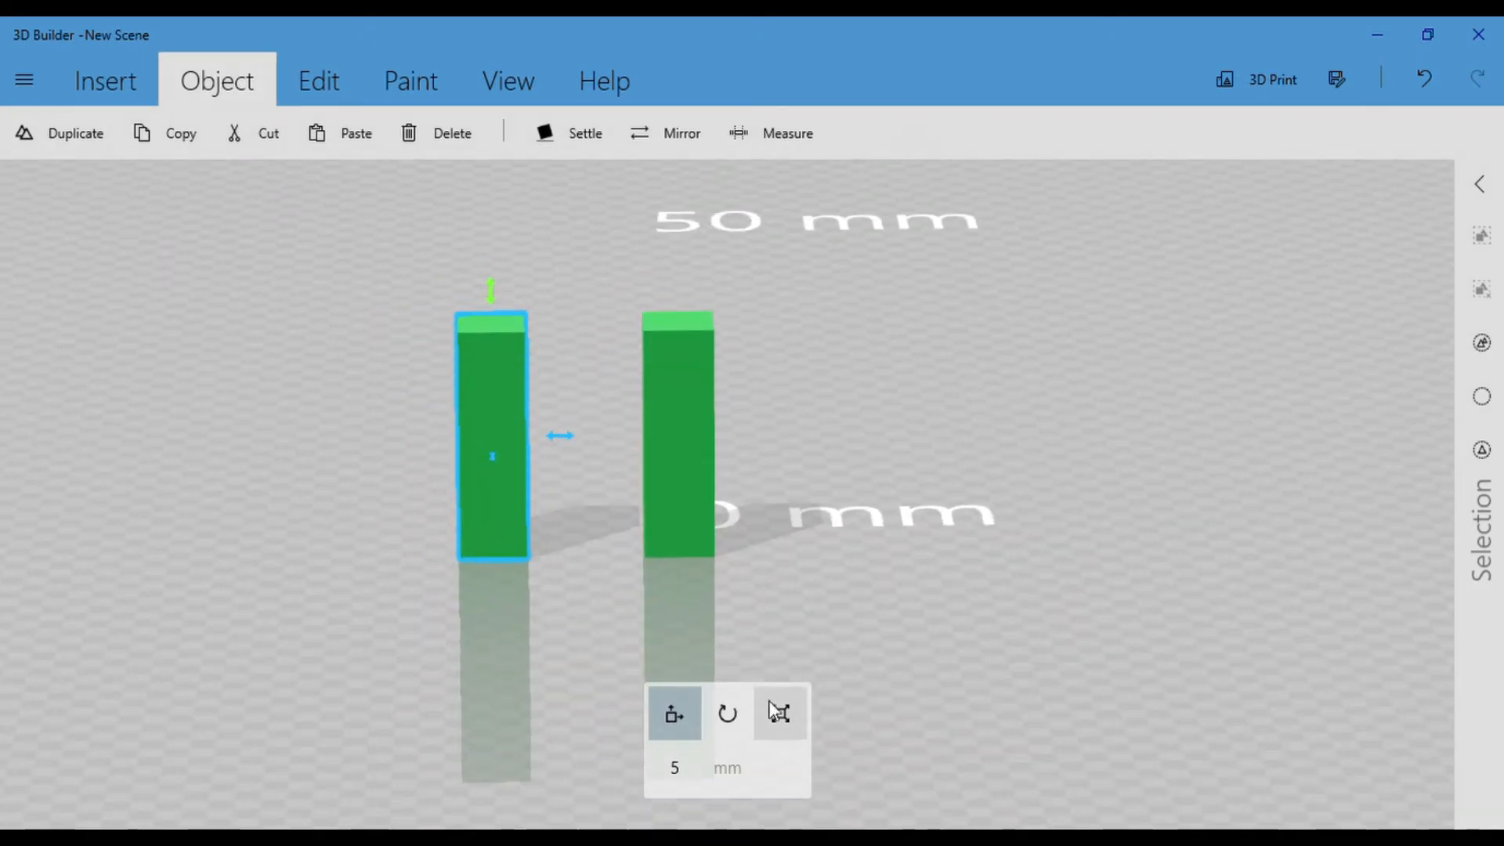
# Select both posts together and duplicate the pair.
pyautogui.click(704, 463)
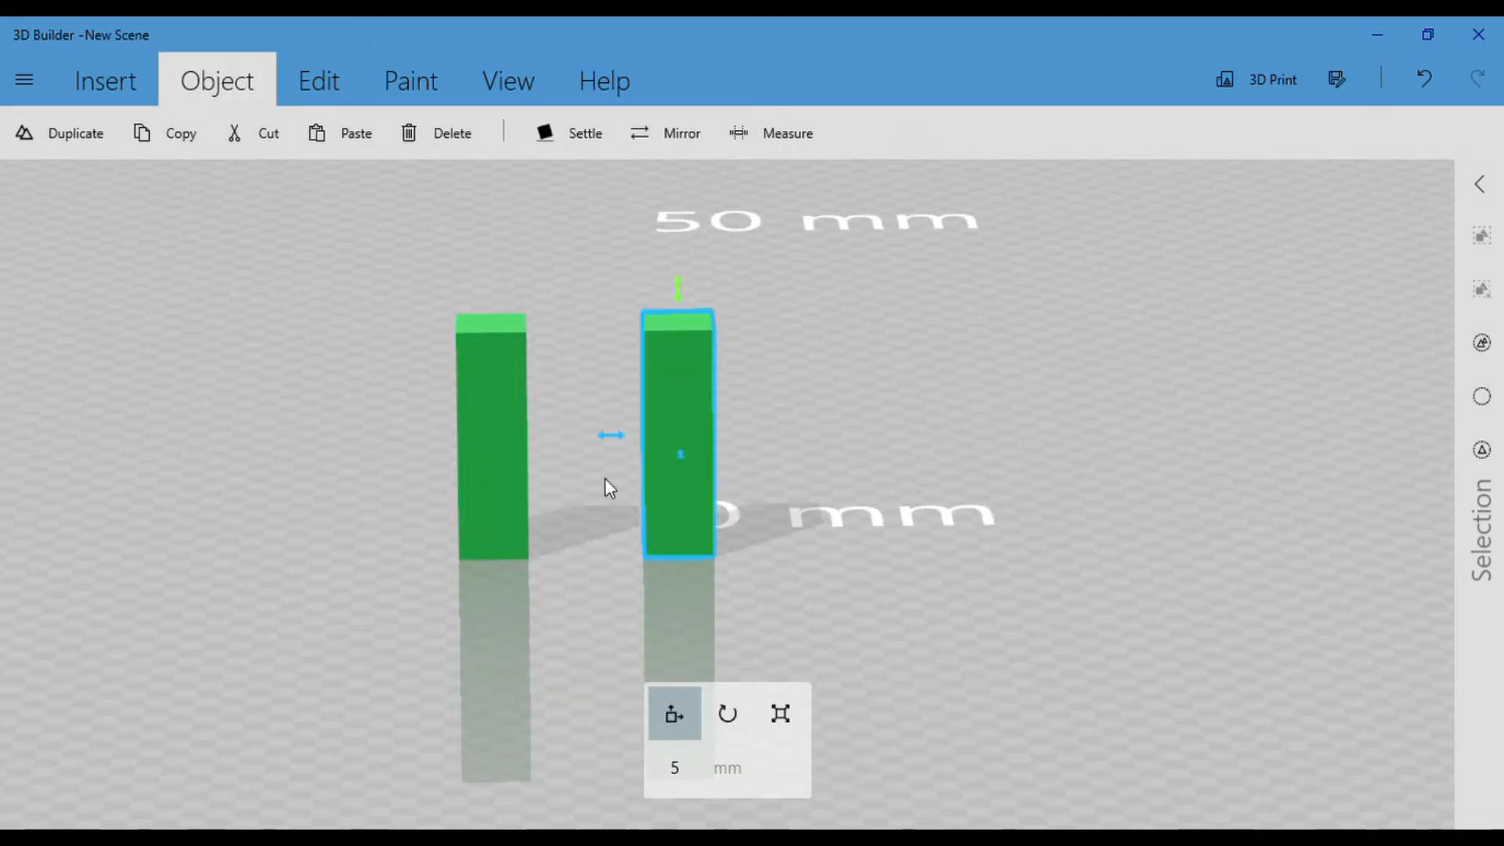
pyautogui.click(502, 447)
pyautogui.click(682, 456)
pyautogui.keyDown('ctrl'); pyautogui.click(480, 424); pyautogui.keyUp('ctrl')
pyautogui.moveTo(809, 434); pyautogui.dragTo(239, 202, button='right')
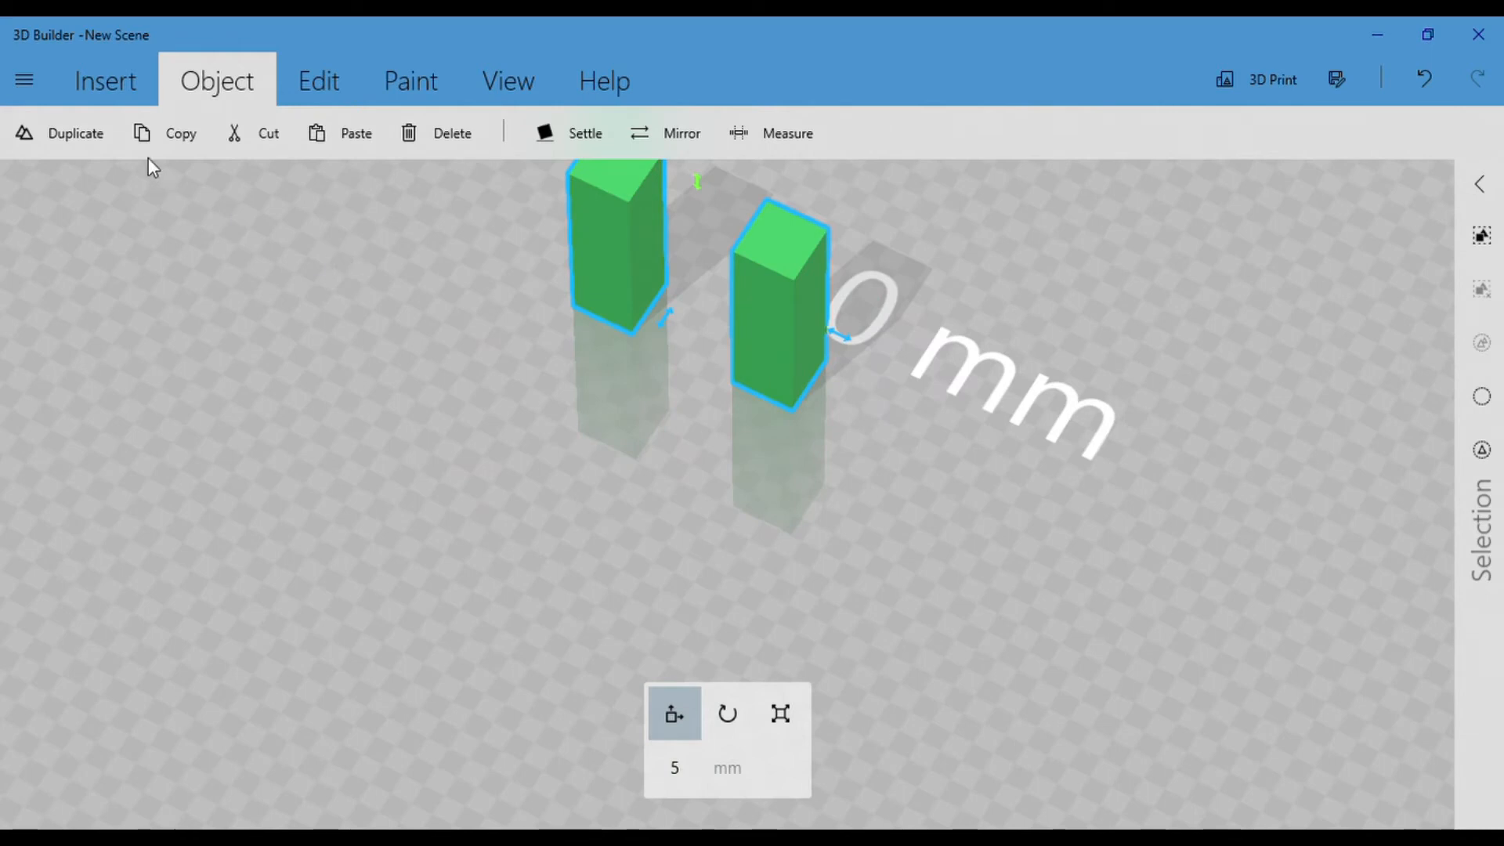
pyautogui.click(74, 135)
pyautogui.scroll(-5, 481, 327)
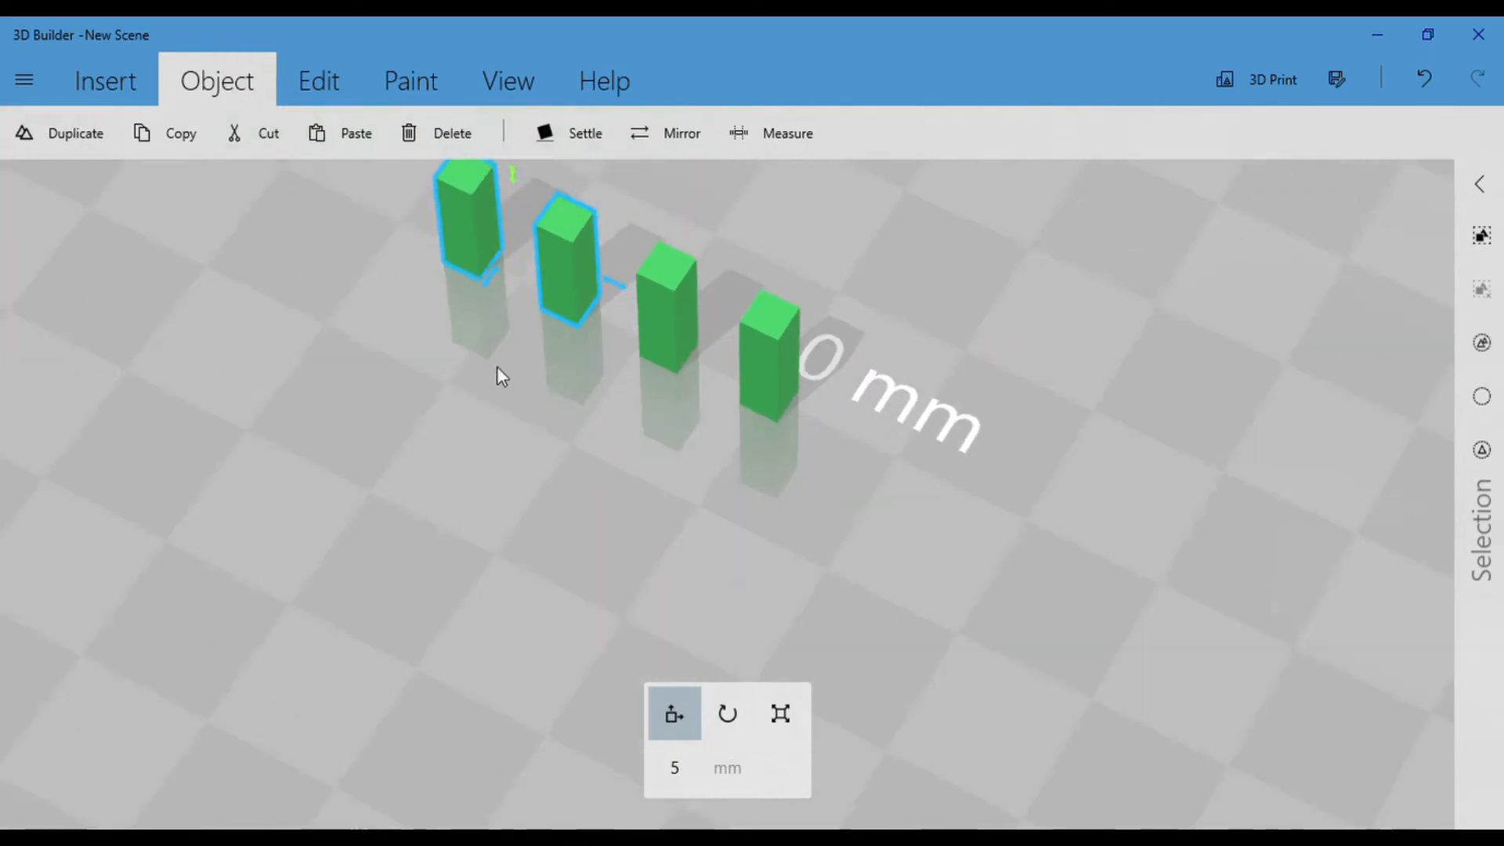
# Move the duplicated pair back in line with the original posts and pull it out in front to about -8.68 mm.
pyautogui.moveTo(614, 355); pyautogui.dragTo(823, 444)
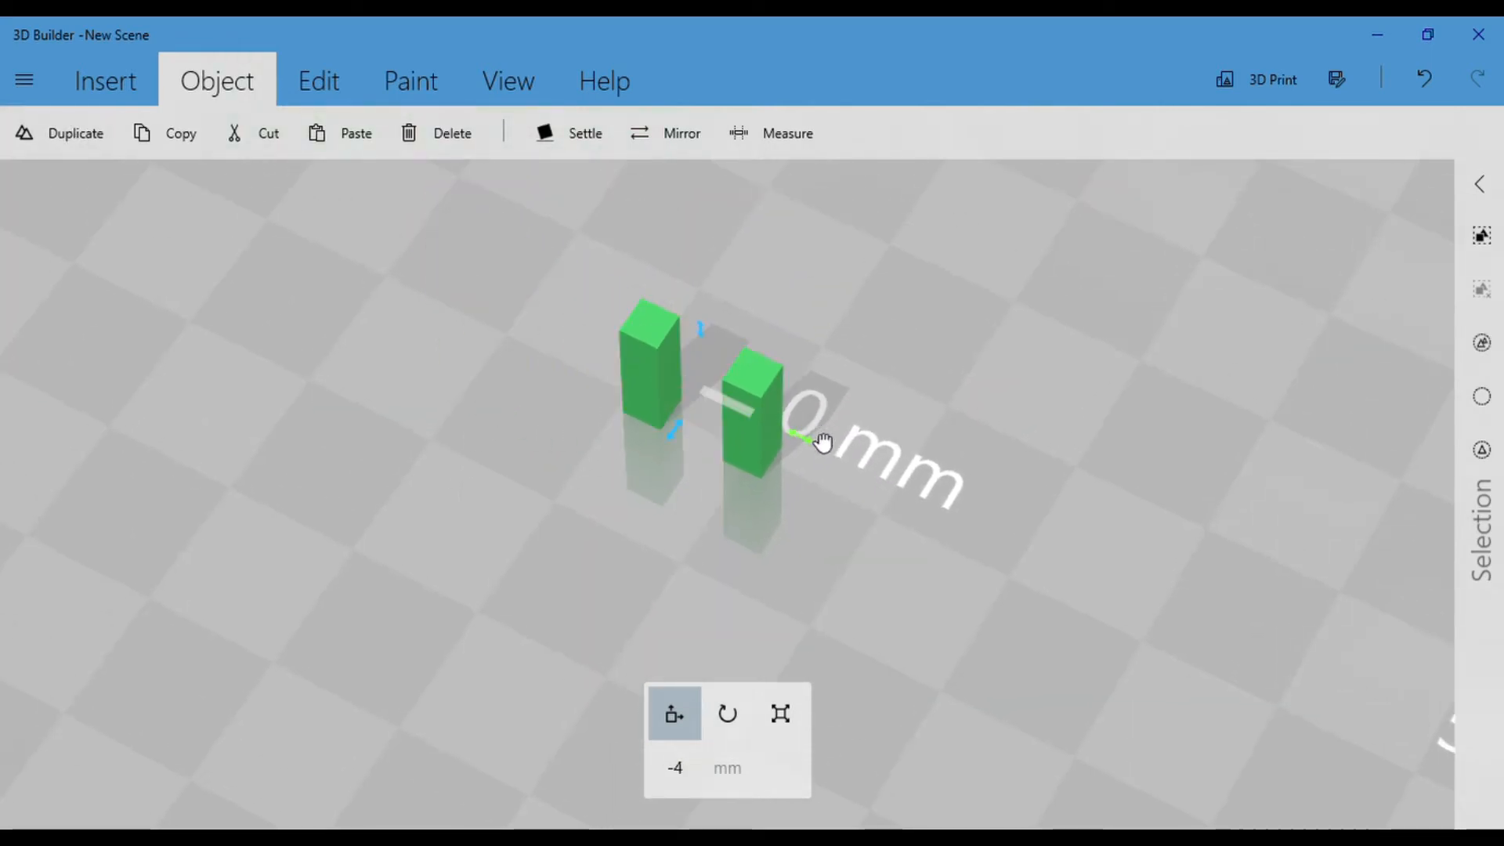
pyautogui.moveTo(673, 434); pyautogui.dragTo(554, 505)
pyautogui.moveTo(823, 483); pyautogui.dragTo(420, 332)
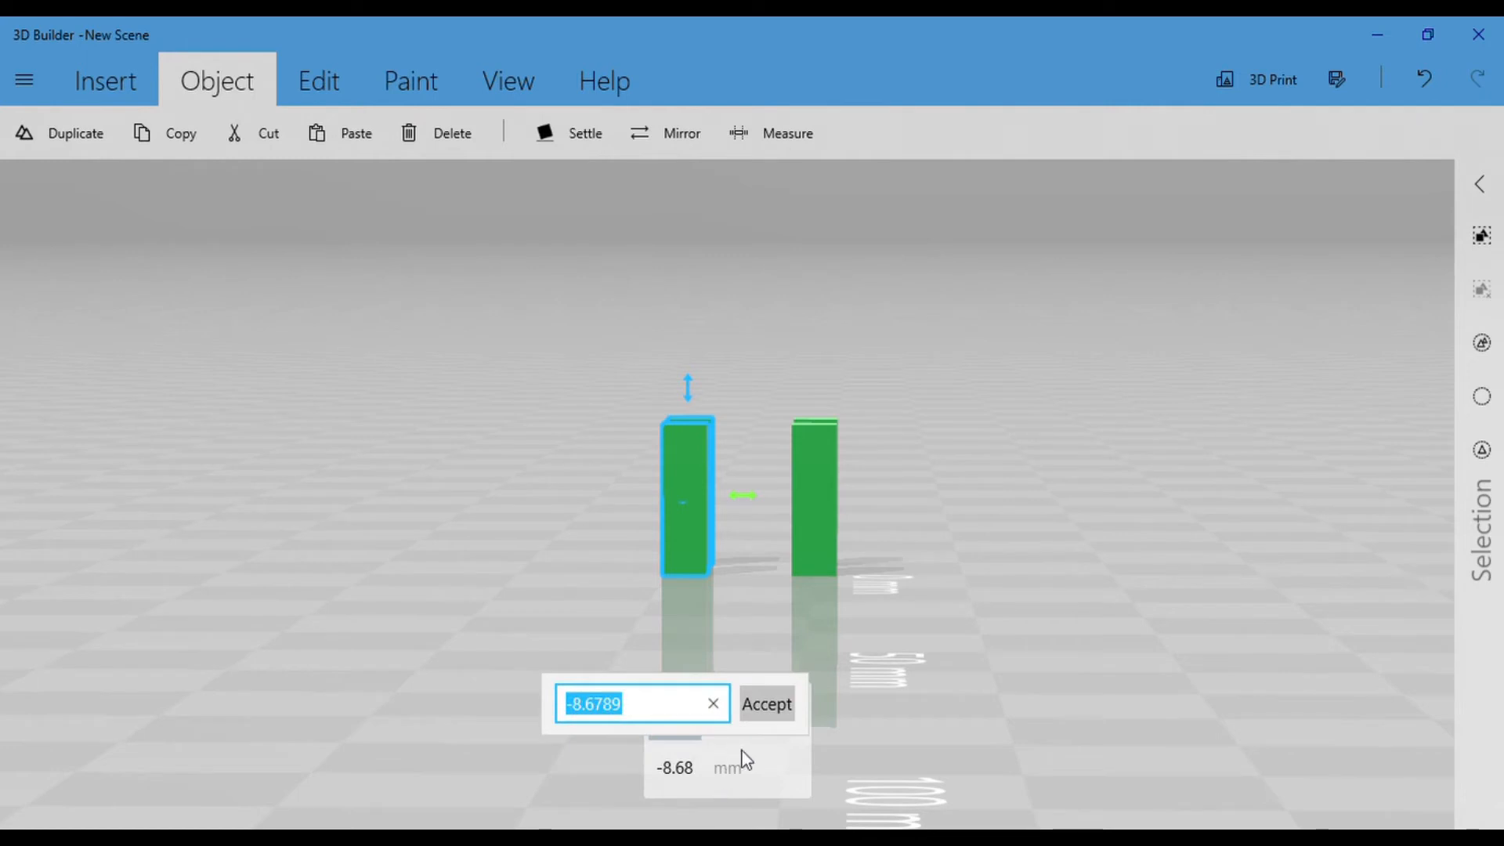
# Set the front pair's position along the depth direction to -5 mm.
pyautogui.click(687, 765)
pyautogui.click(674, 769)
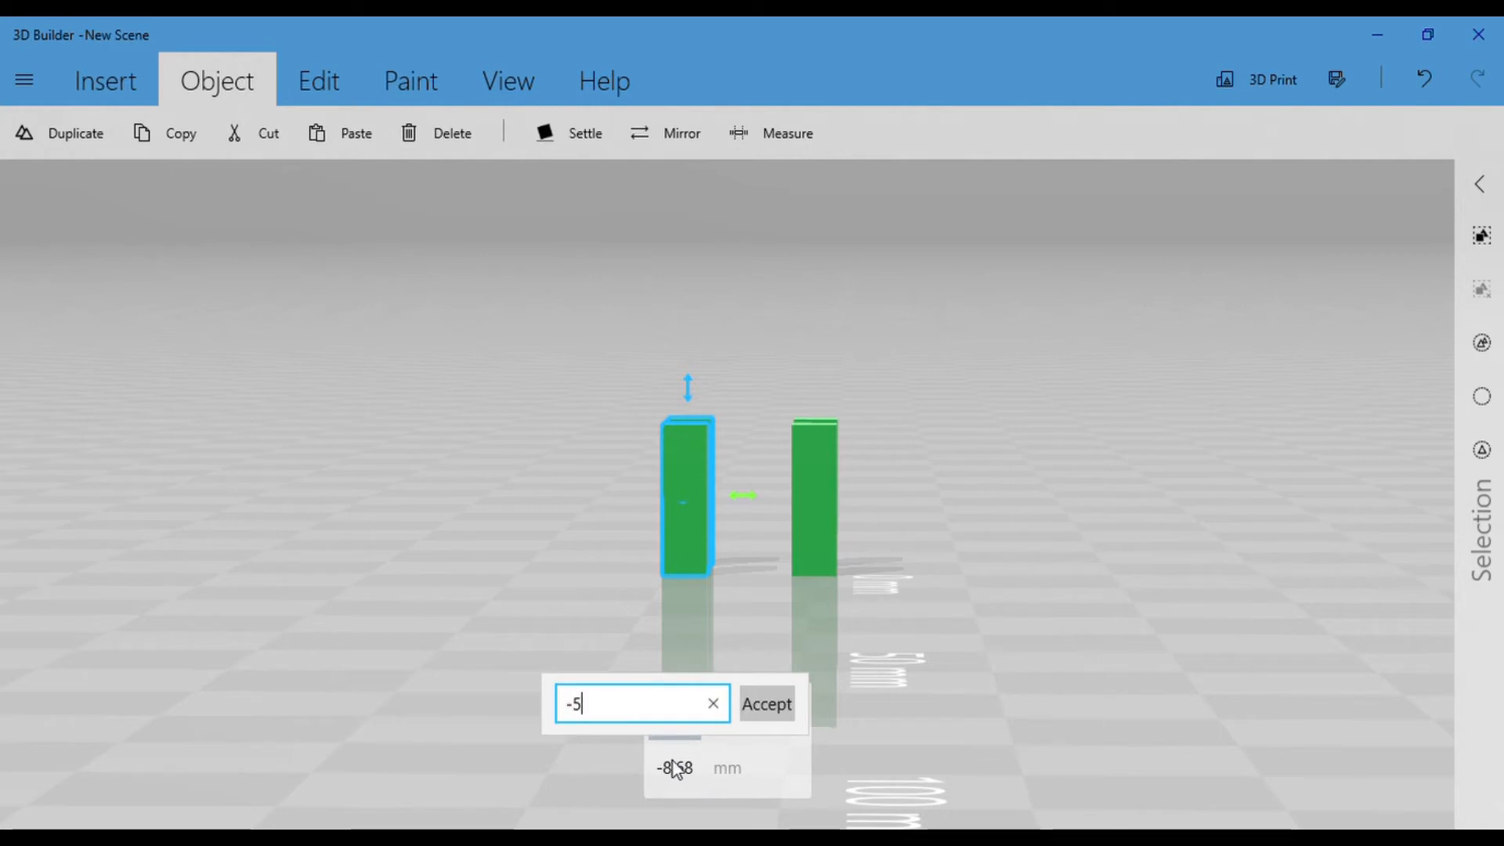
pyautogui.click(767, 709)
pyautogui.moveTo(660, 628); pyautogui.dragTo(901, 634)
pyautogui.scroll(3, 746, 655)
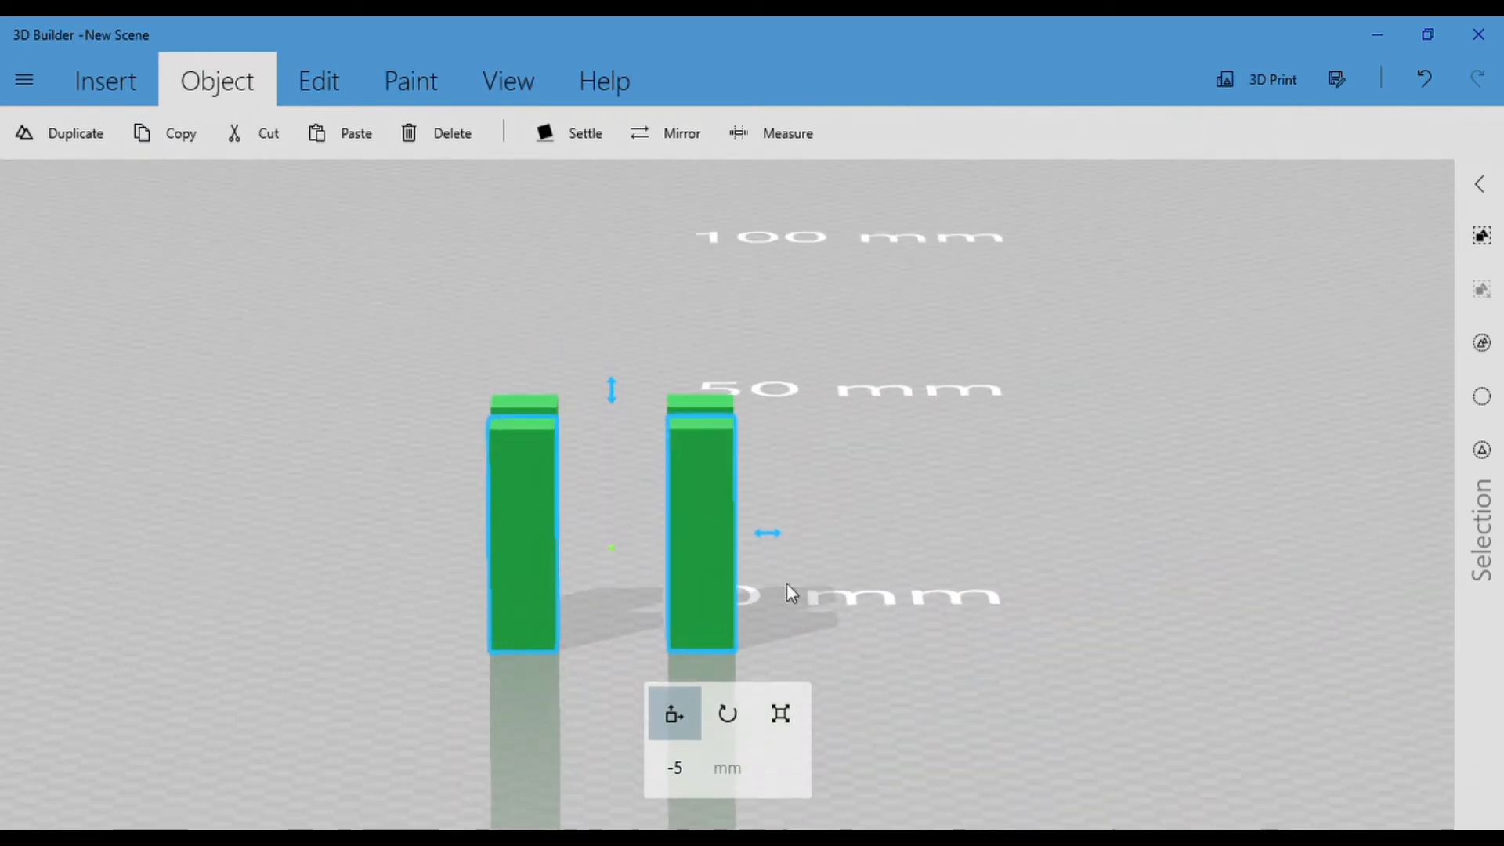
# Reselect the two front posts together and move them farther from the rear pair, to about -7.11 mm.
pyautogui.click(700, 448)
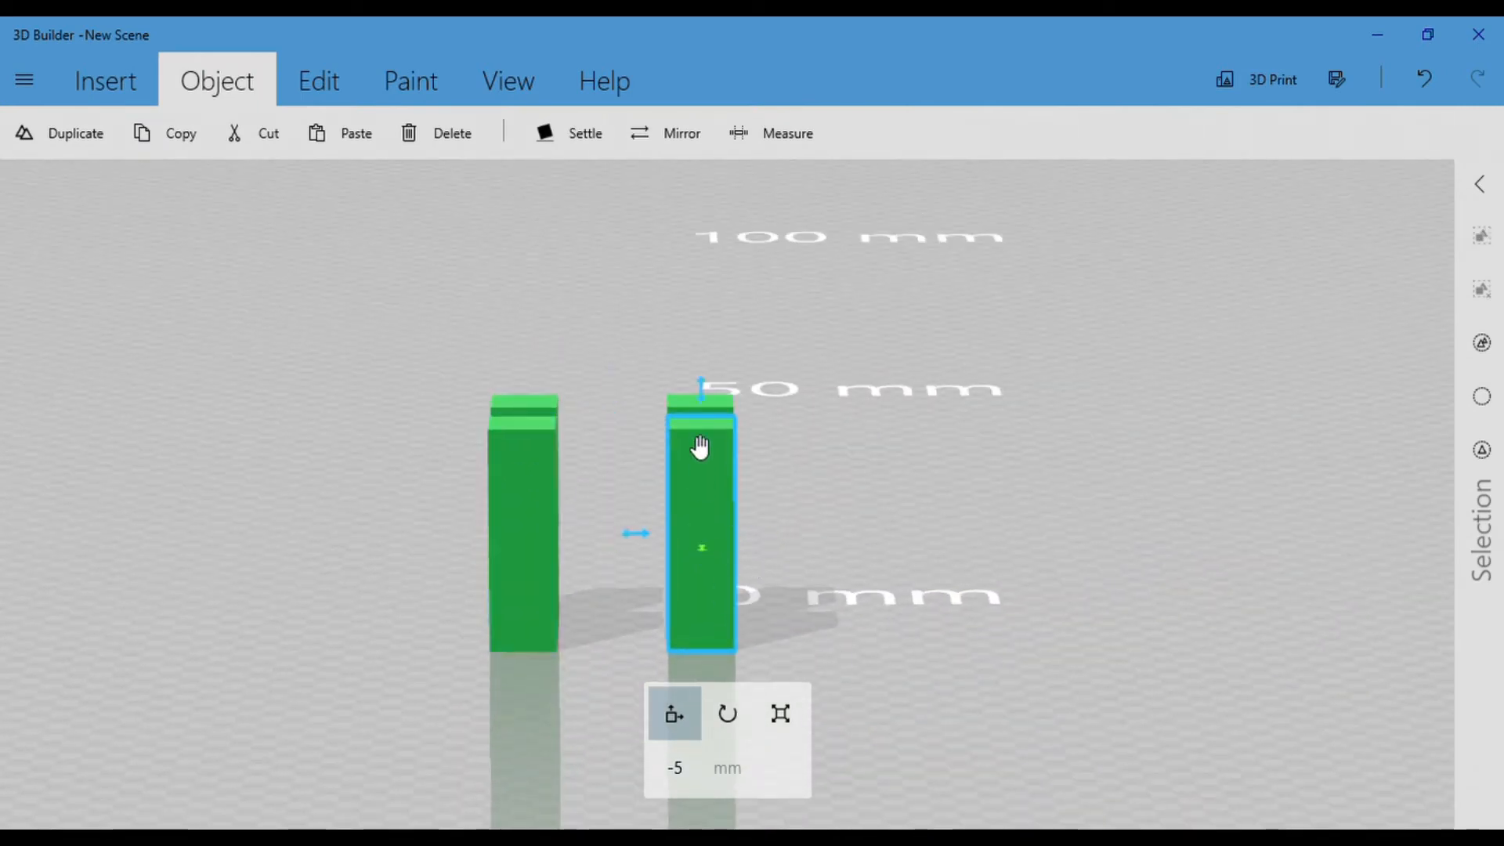
pyautogui.moveTo(784, 533); pyautogui.dragTo(626, 619)
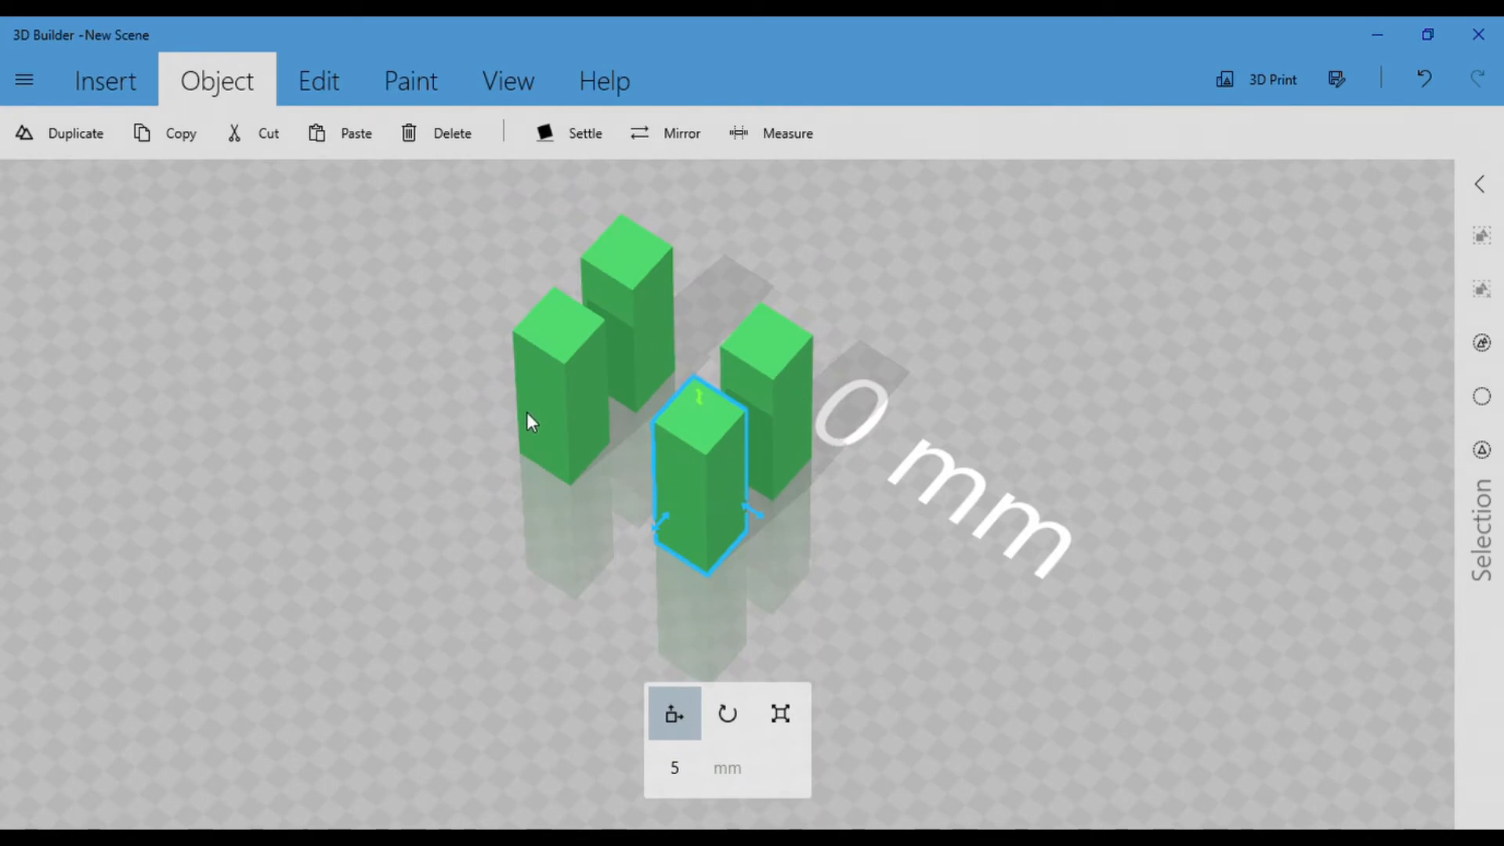
pyautogui.keyDown('ctrl'); pyautogui.click(550, 405); pyautogui.keyUp('ctrl')
pyautogui.moveTo(1018, 614); pyautogui.dragTo(925, 611)
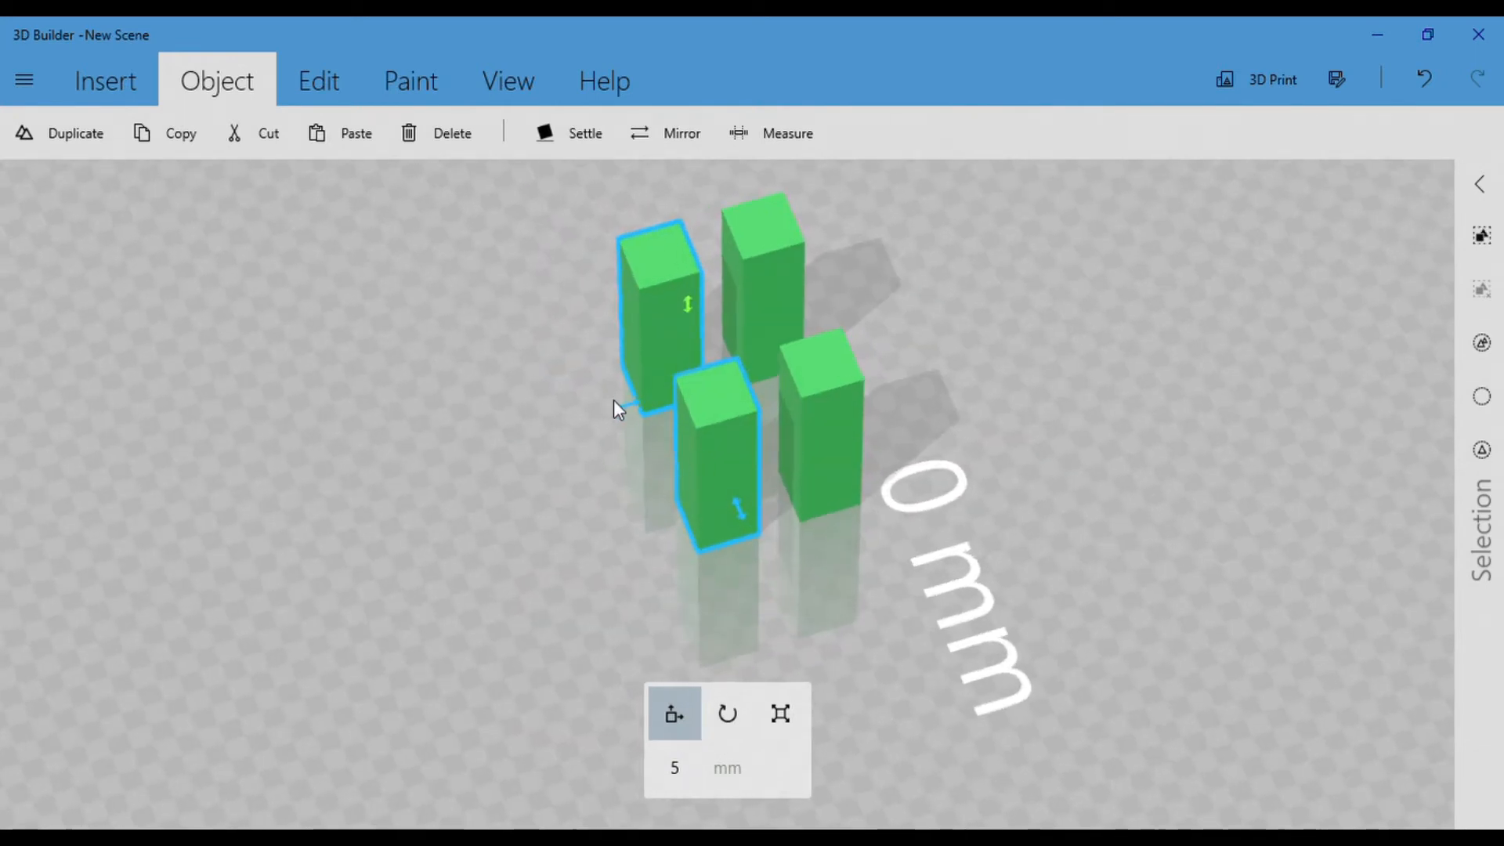
pyautogui.moveTo(615, 403); pyautogui.dragTo(578, 419)
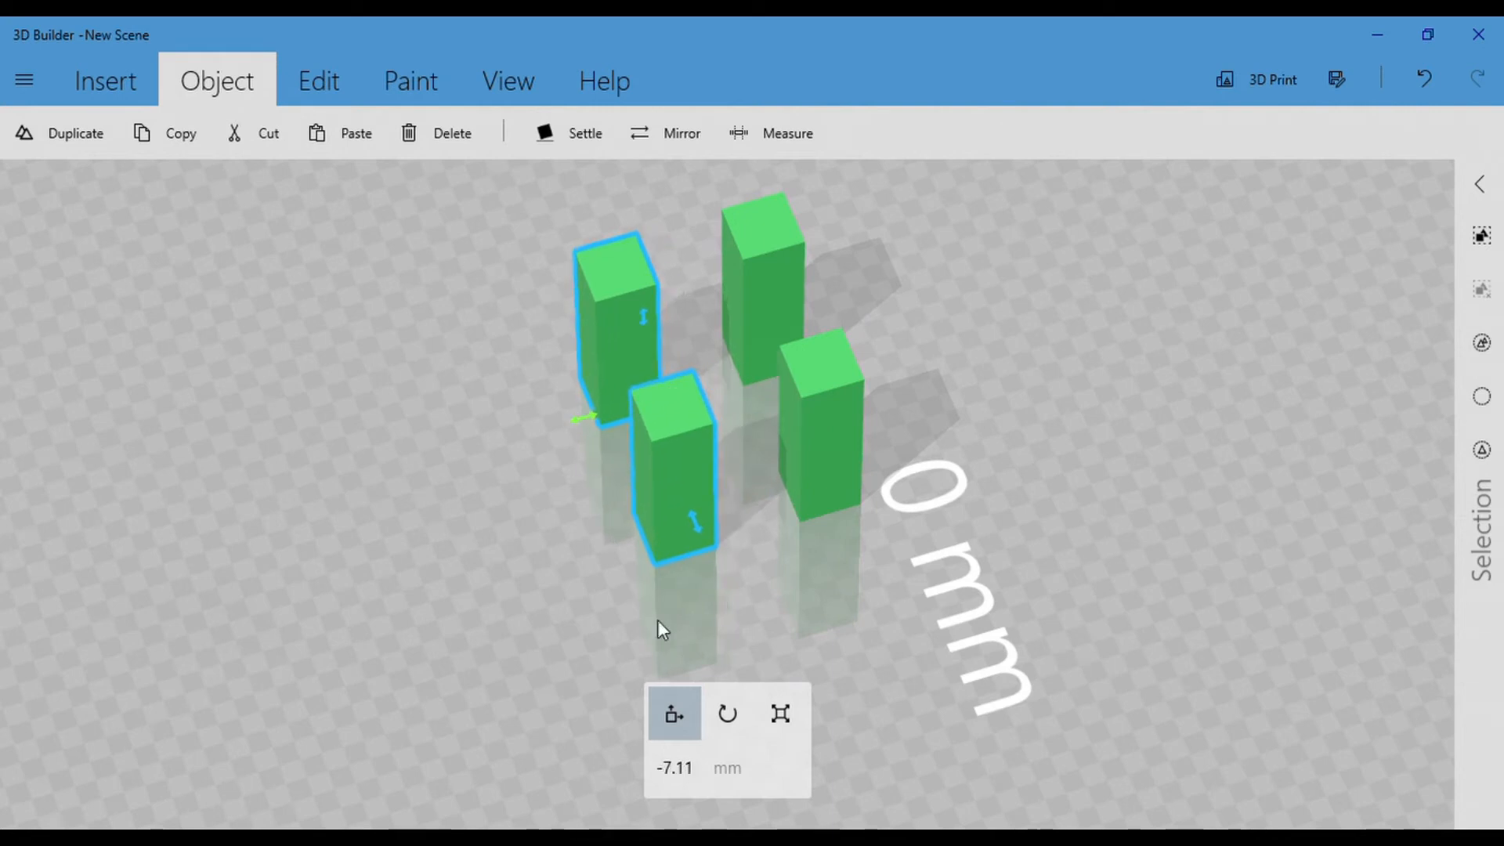
# Set the front pair's depth position to -6 mm.
pyautogui.click(679, 769)
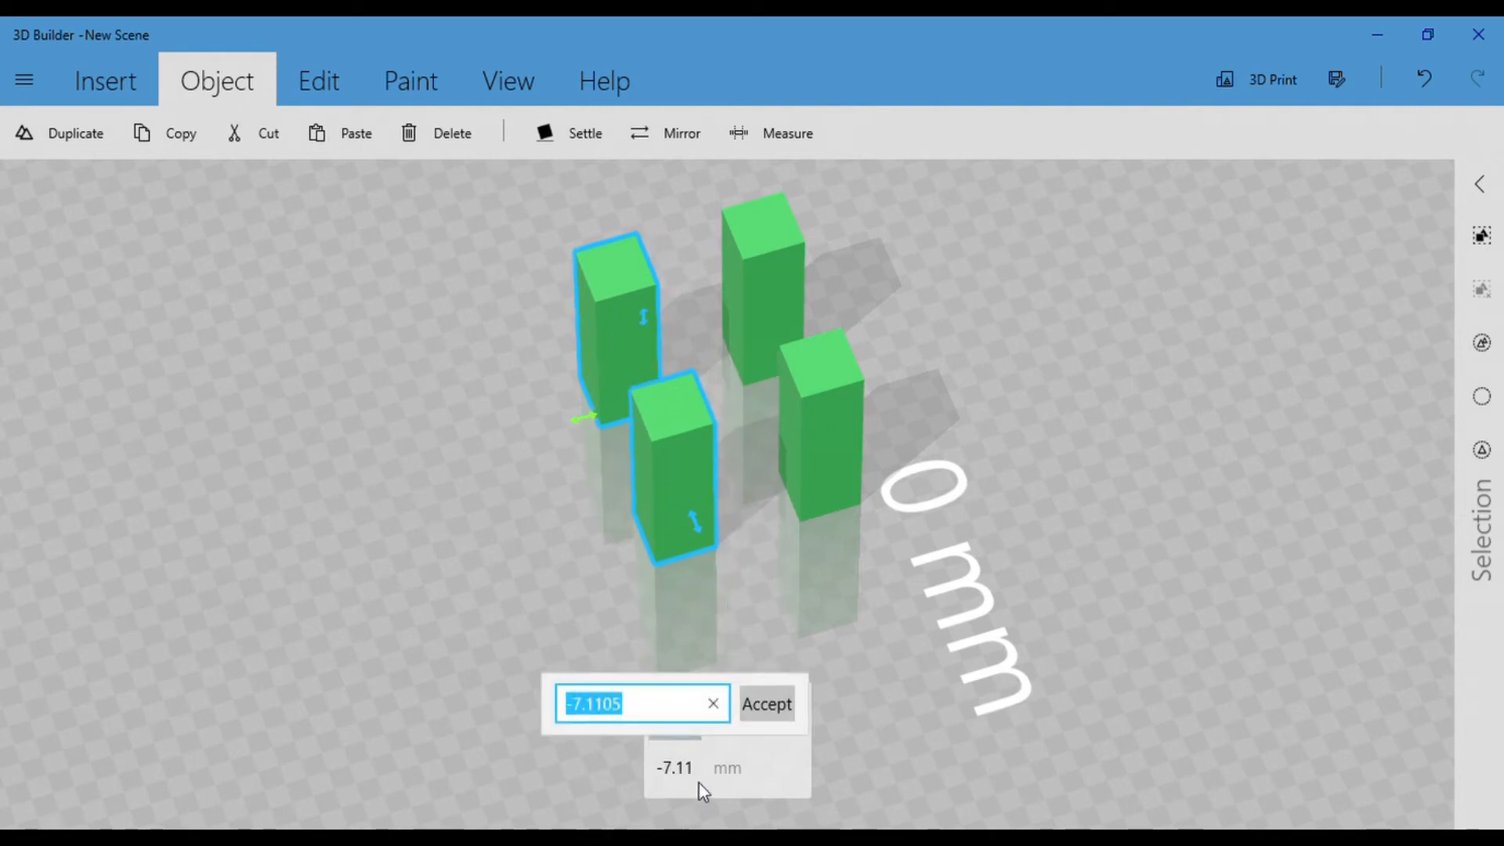
pyautogui.write('8')
pyautogui.press('BackSpace')
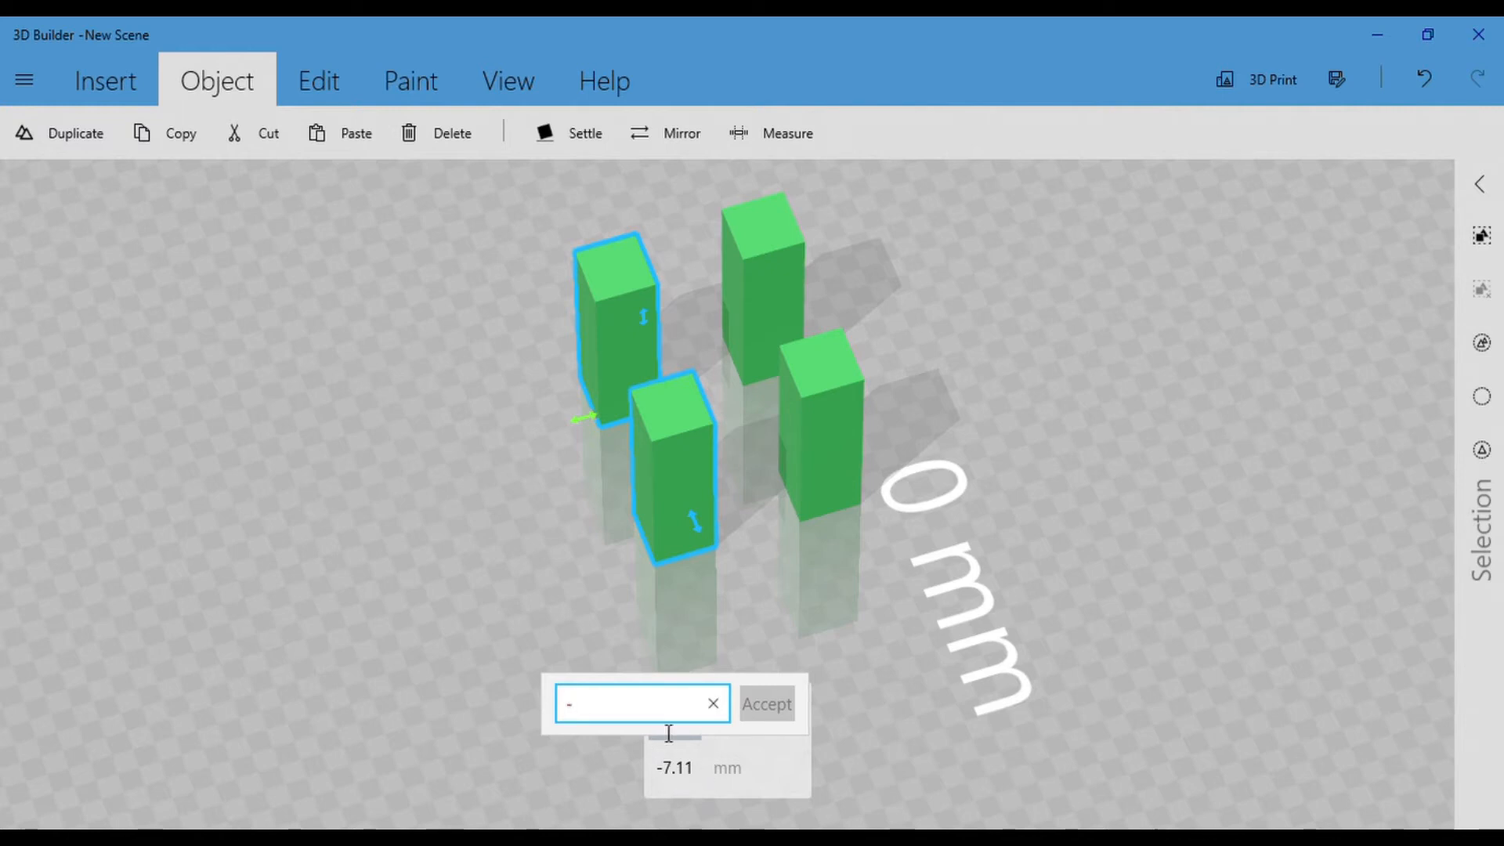
pyautogui.click(789, 700)
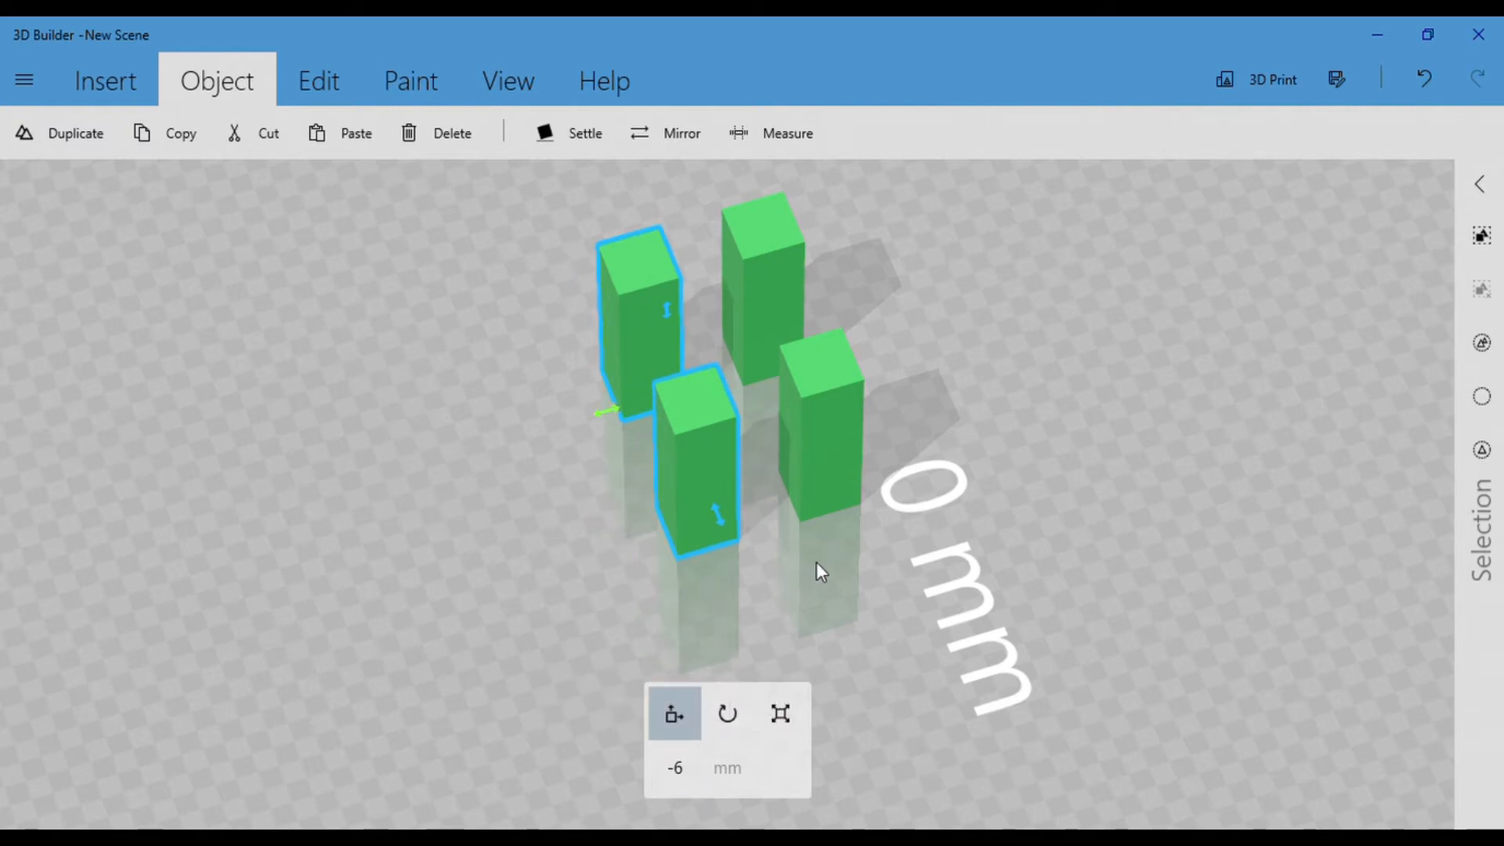
# Set the front pair's depth position to -8 mm and select only one of its posts.
pyautogui.click(677, 770)
pyautogui.click(688, 766)
pyautogui.click(686, 771)
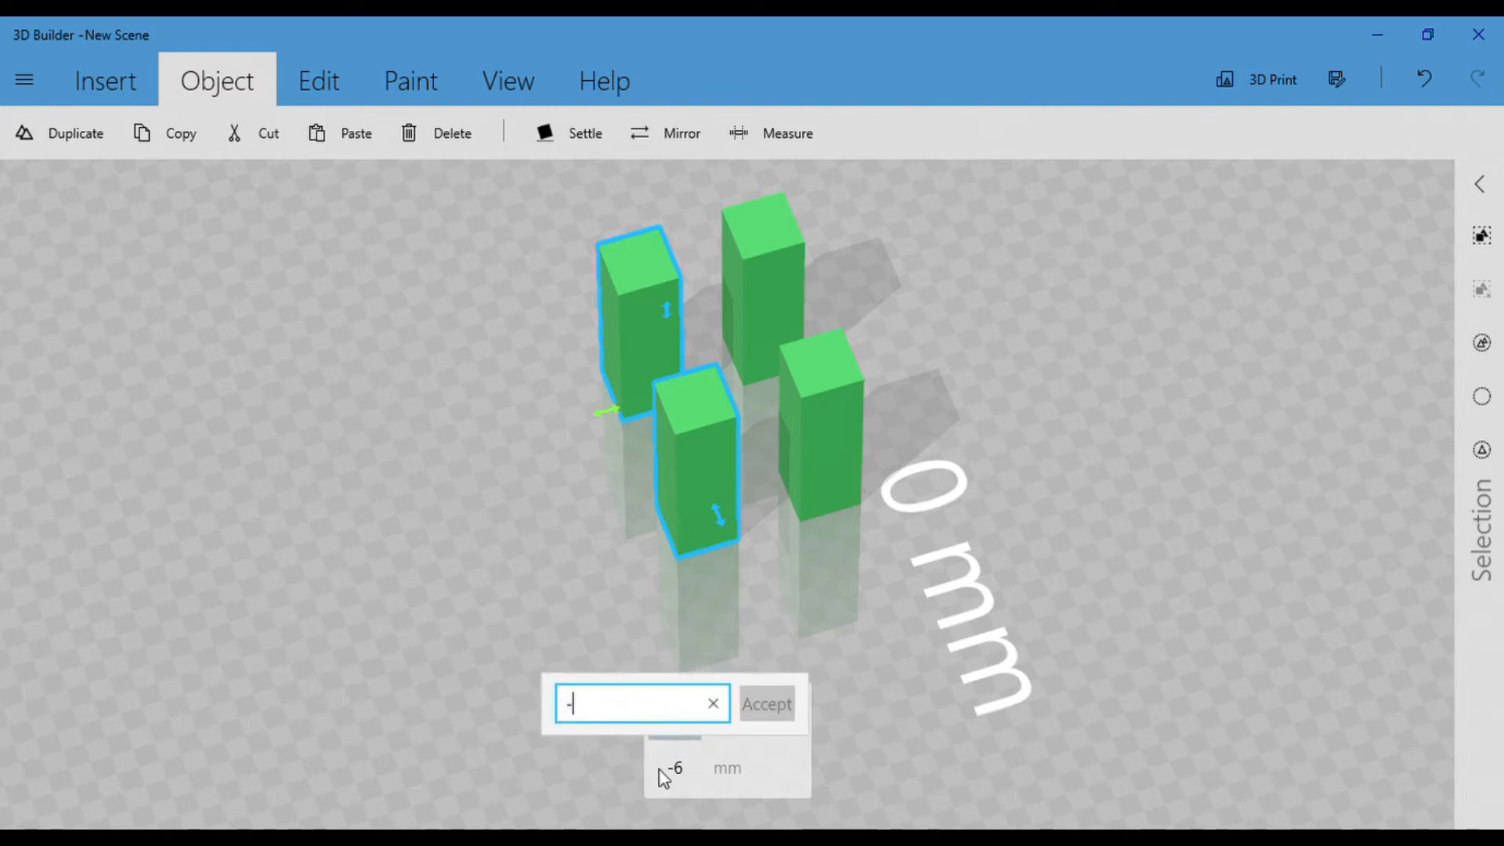
pyautogui.write('-8')
pyautogui.click(760, 700)
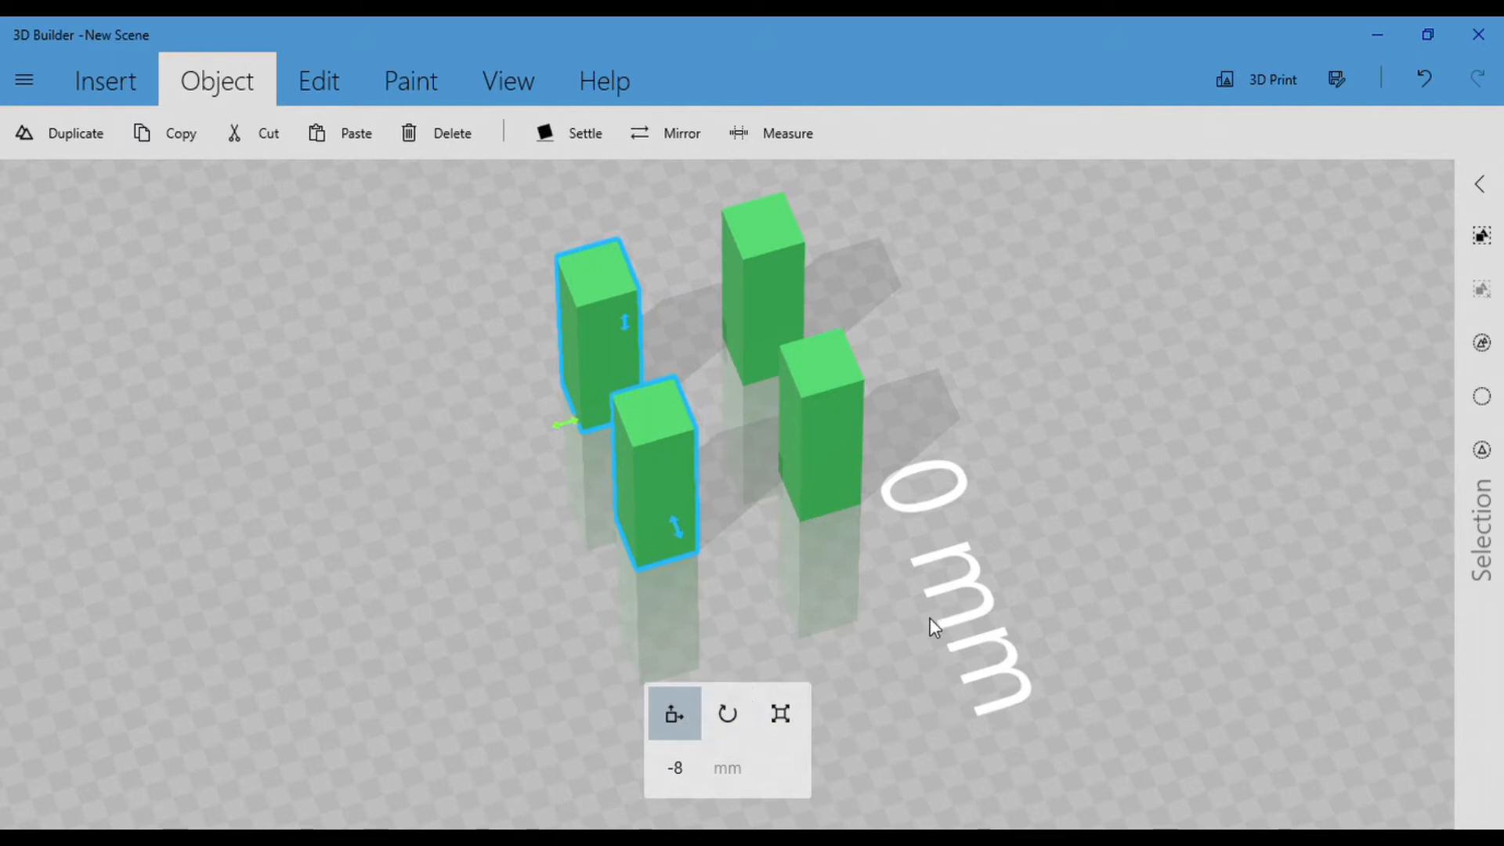
pyautogui.moveTo(930, 619); pyautogui.dragTo(906, 586)
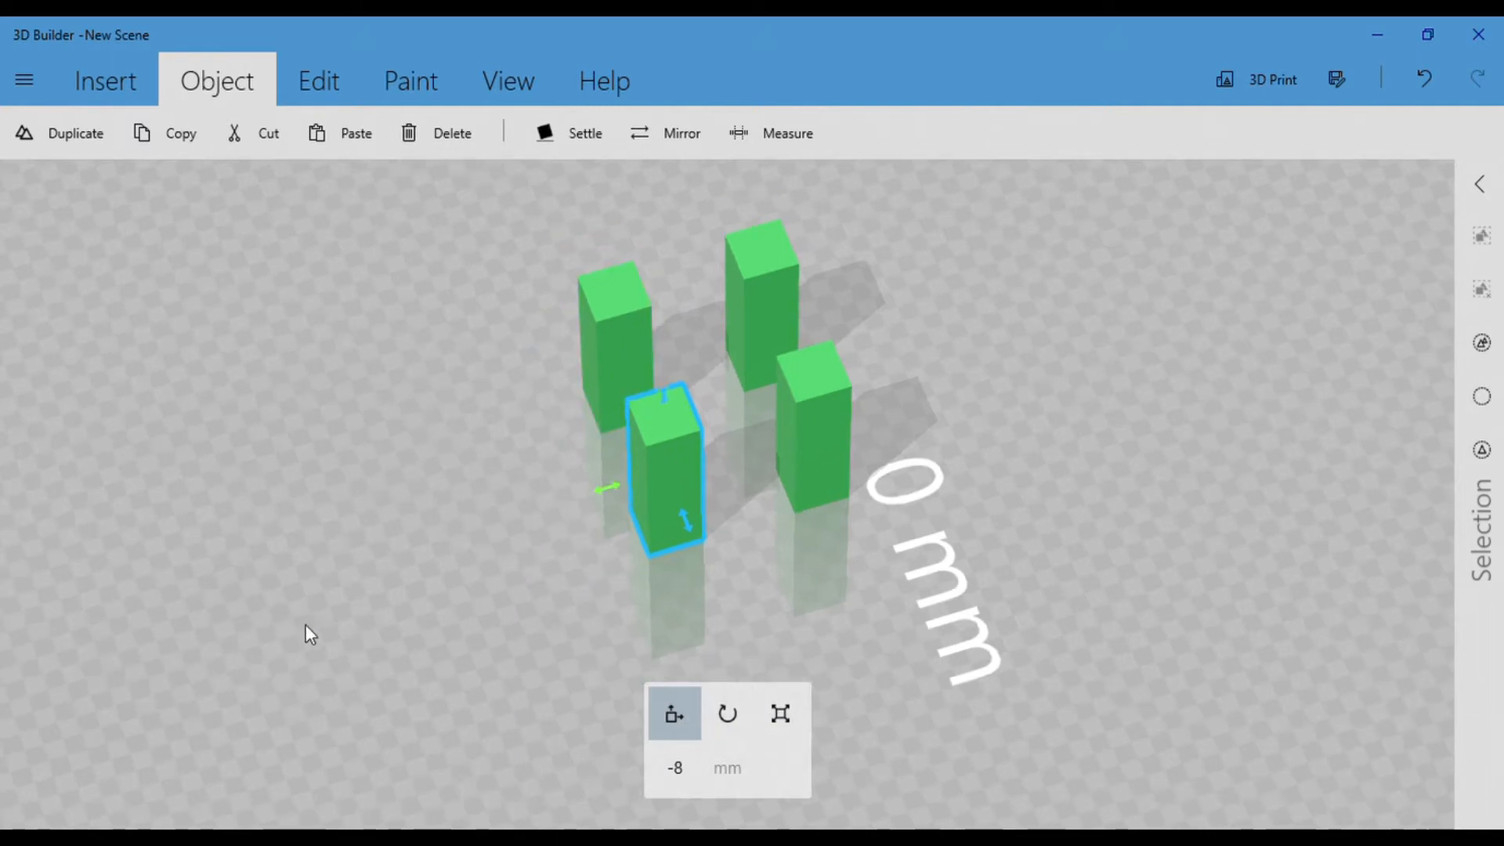
pyautogui.moveTo(305, 632); pyautogui.dragTo(575, 636)
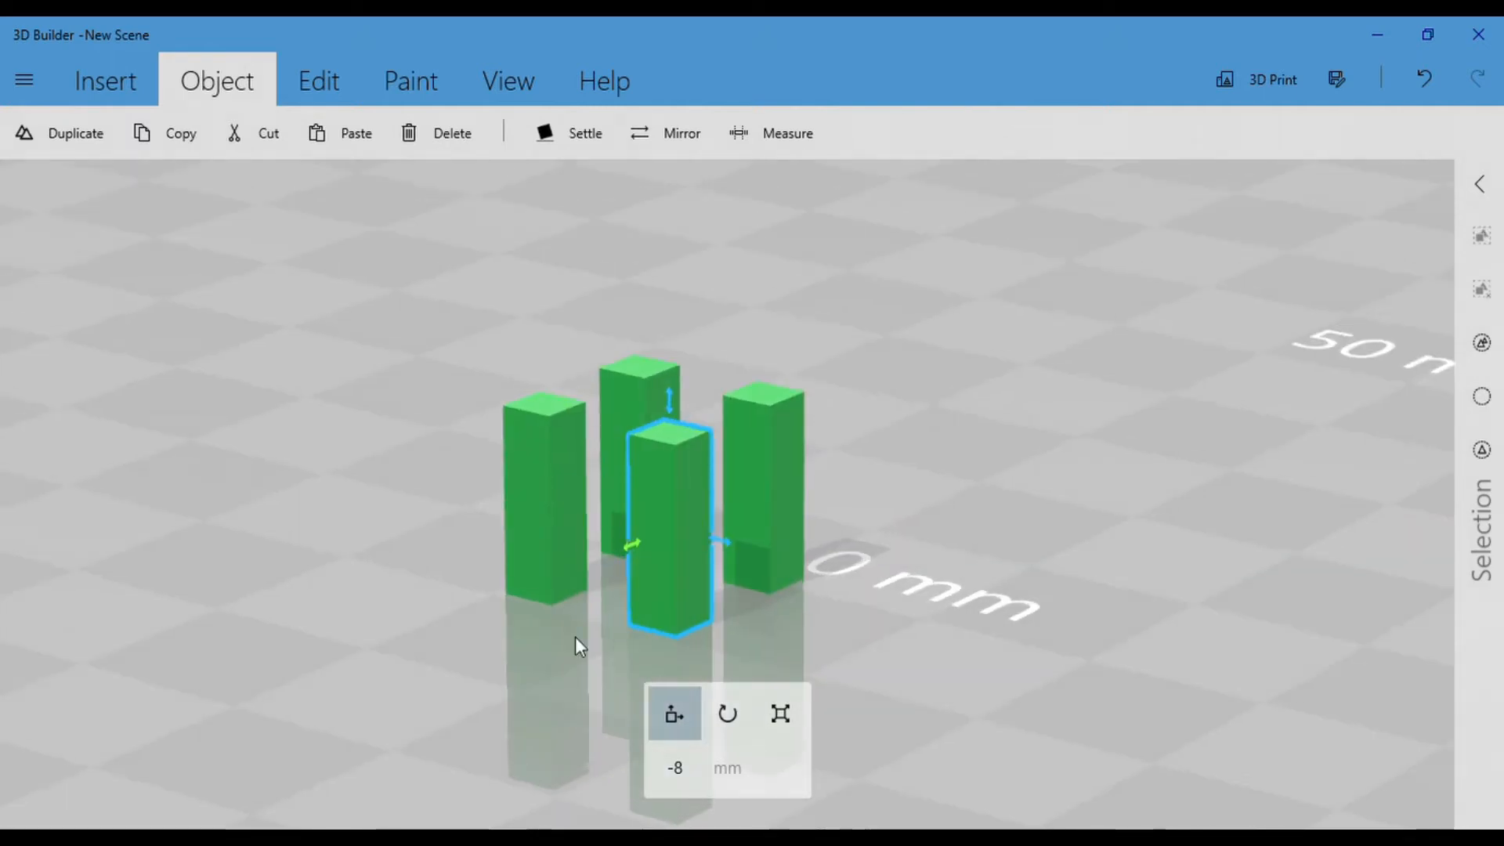
# Insert another cube over the four posts and flatten it into a slab about 2.41 mm high.
pyautogui.click(90, 86)
pyautogui.click(172, 131)
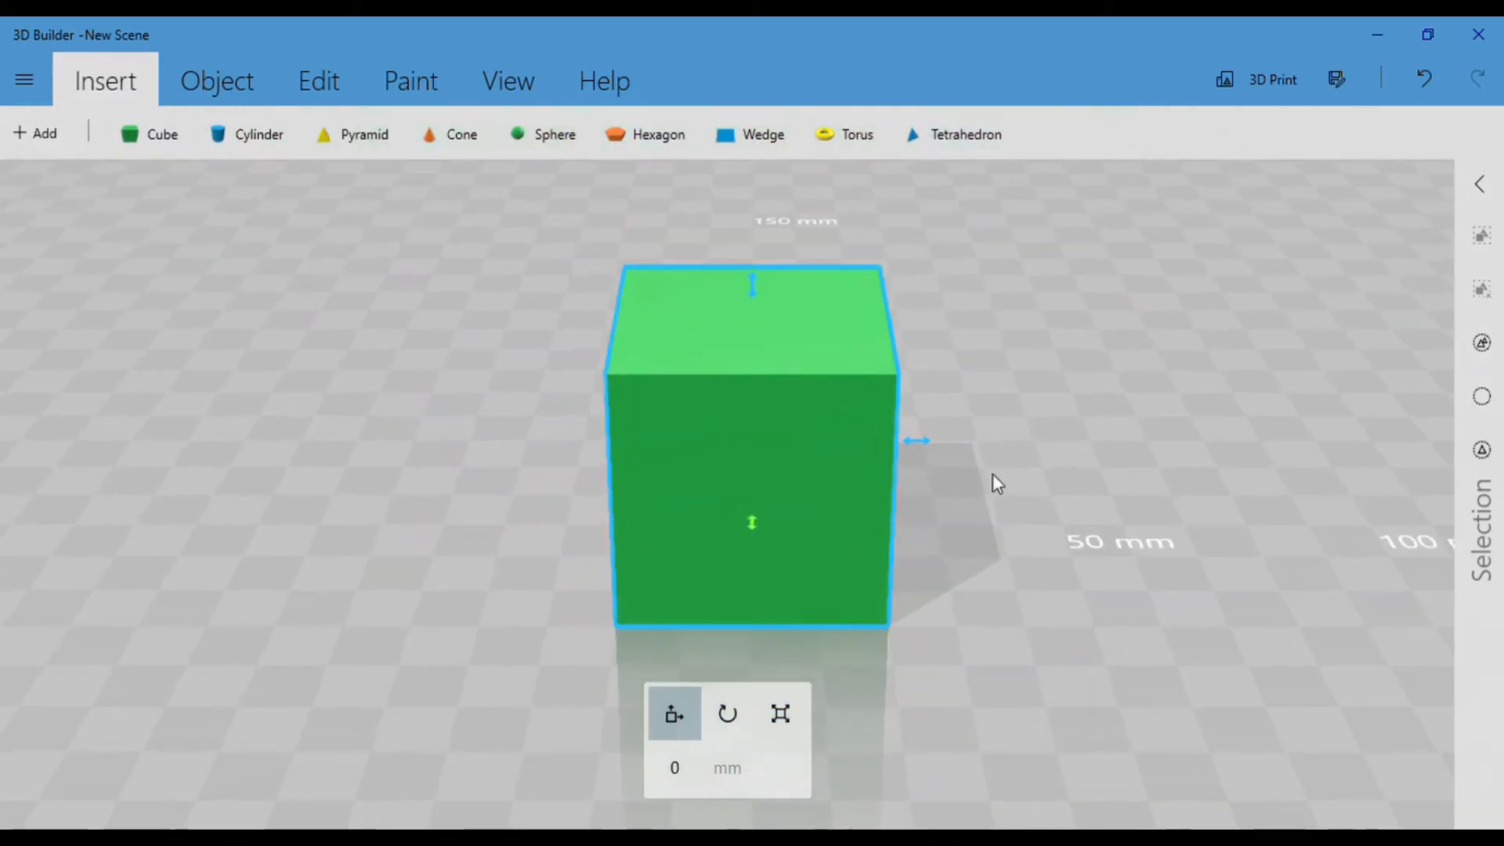
pyautogui.moveTo(1017, 409); pyautogui.dragTo(983, 385)
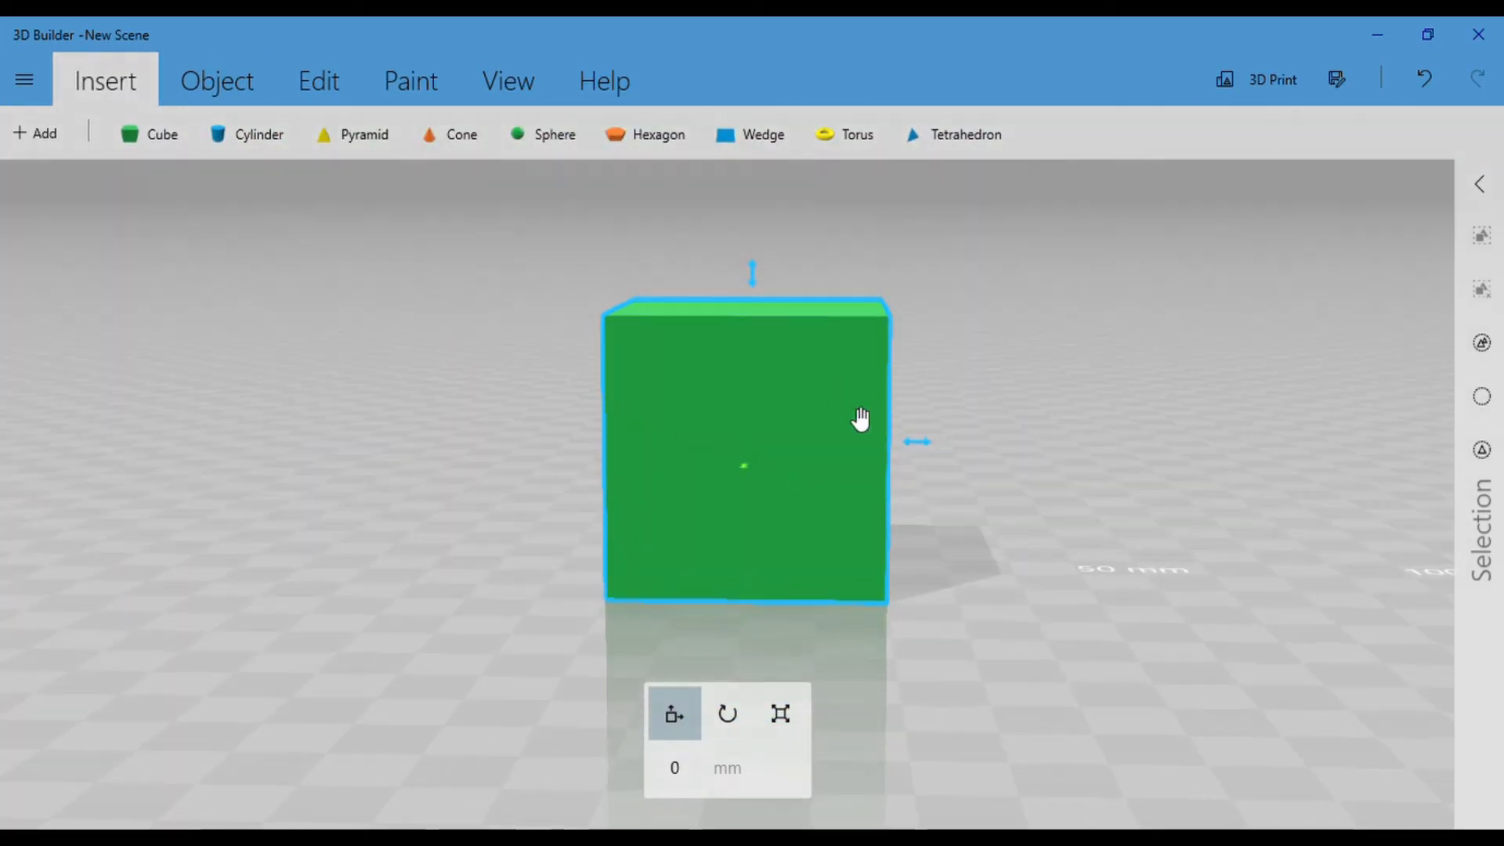
pyautogui.click(780, 714)
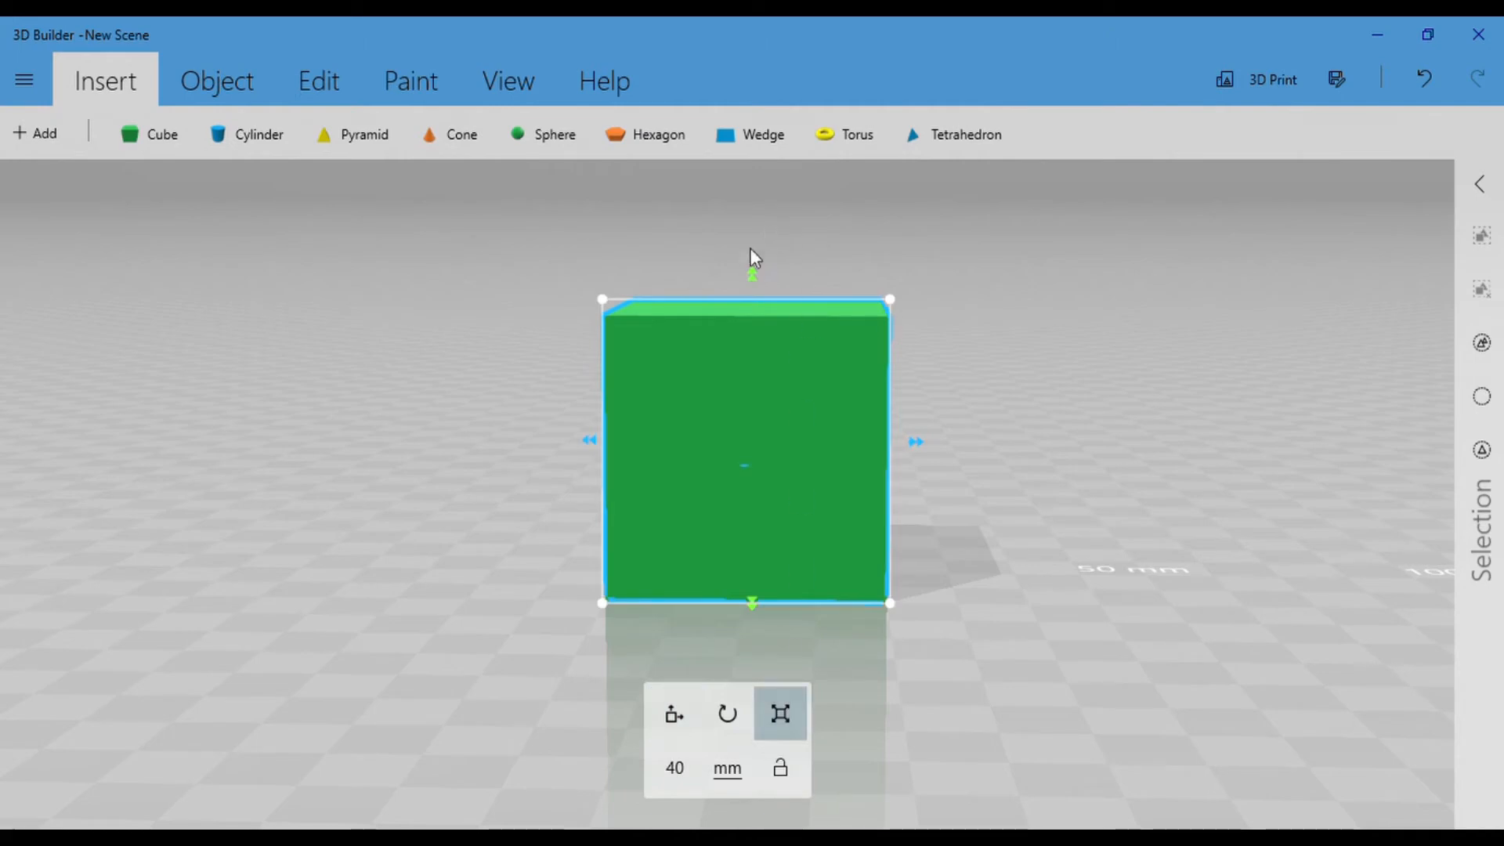
pyautogui.moveTo(754, 284); pyautogui.dragTo(771, 534)
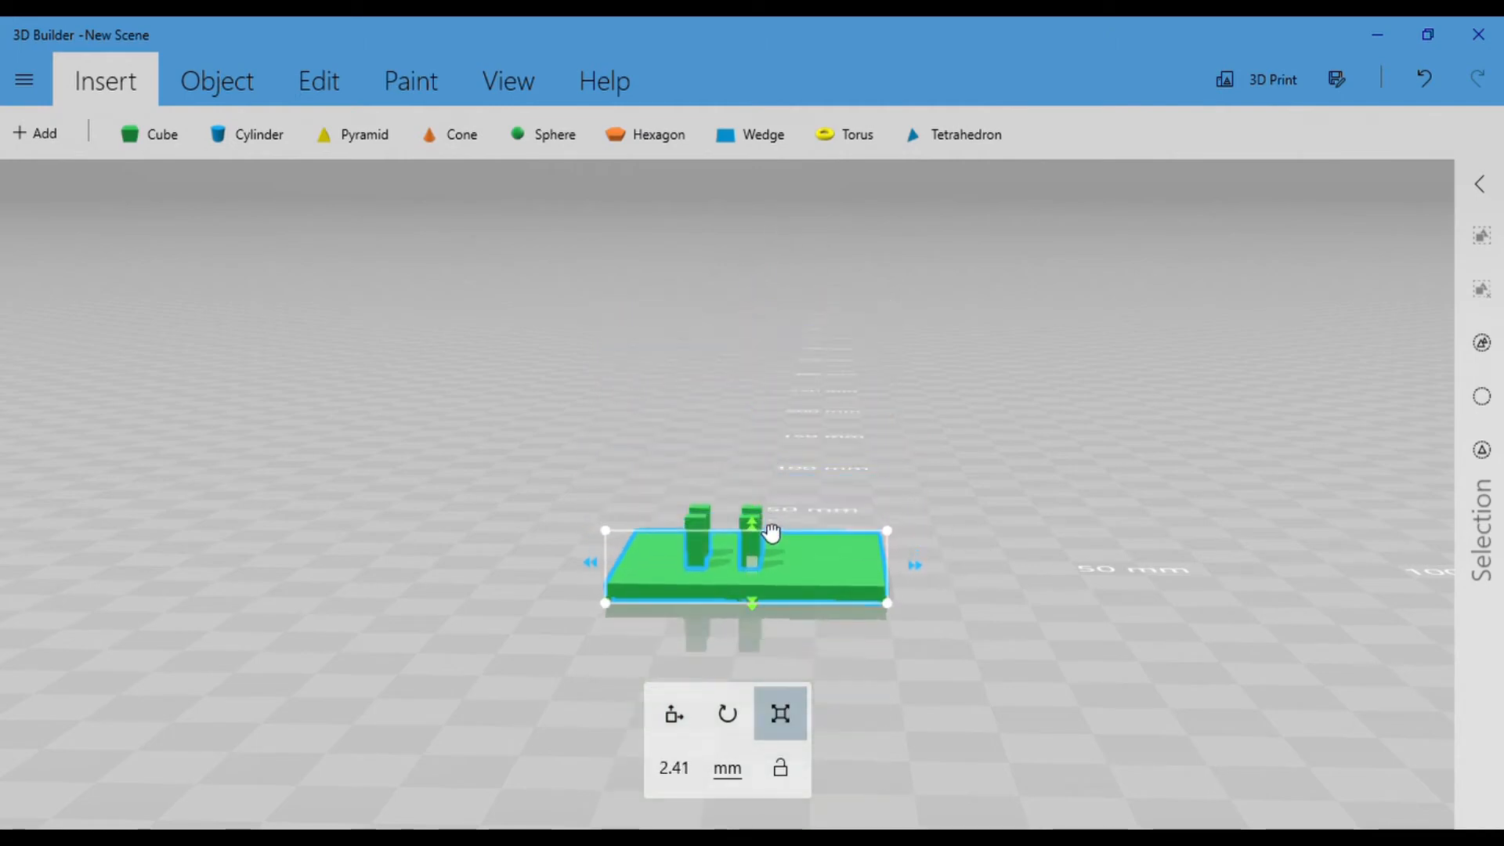
pyautogui.moveTo(1029, 534); pyautogui.dragTo(1013, 682)
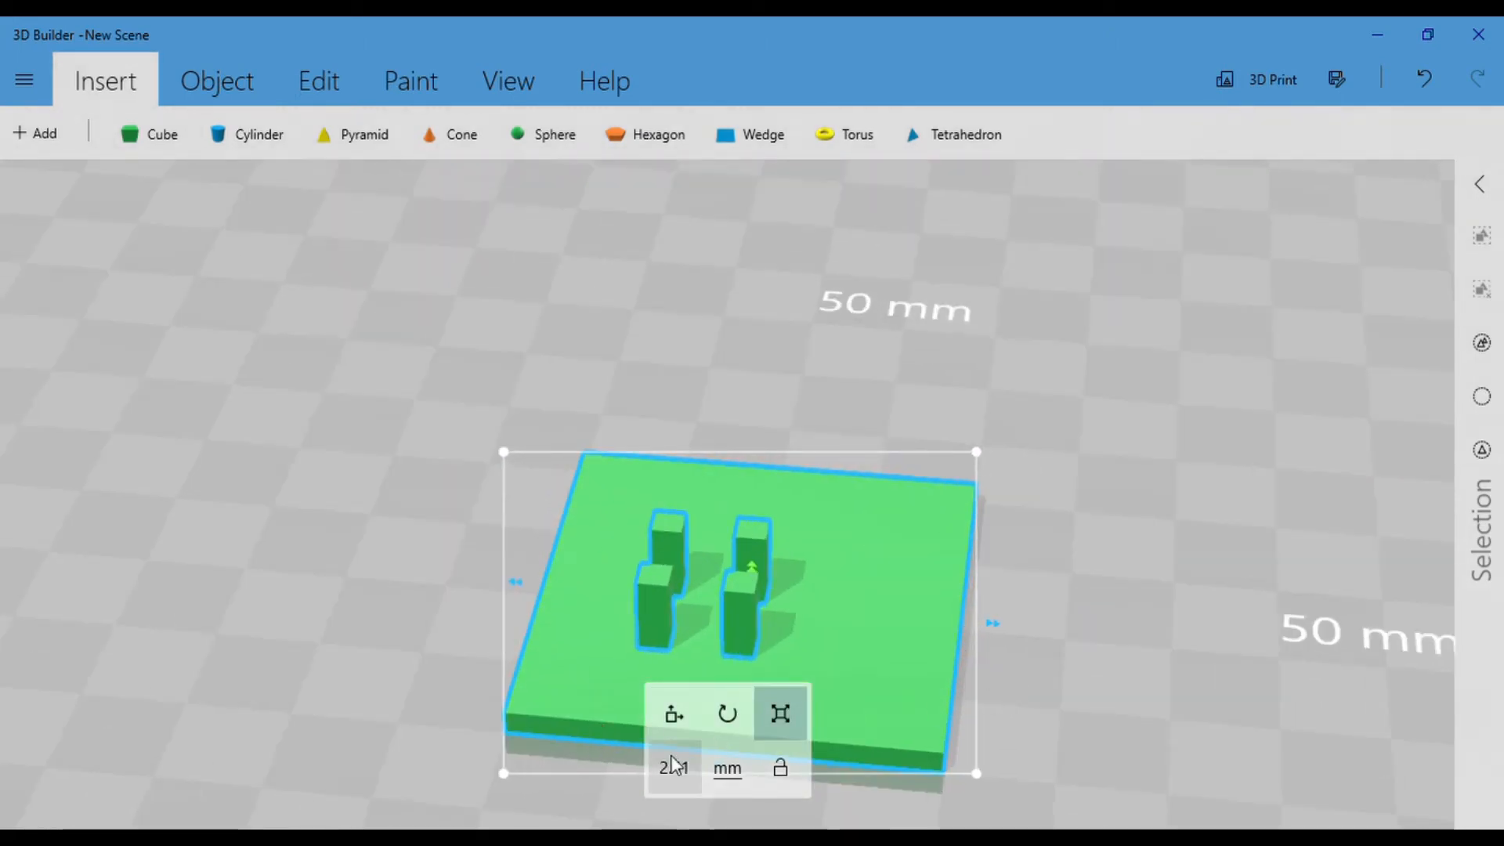
# Set the slab's height to 2.5 mm and scale the whole slab down proportionally to a height of about 0.9 mm.
pyautogui.click(694, 780)
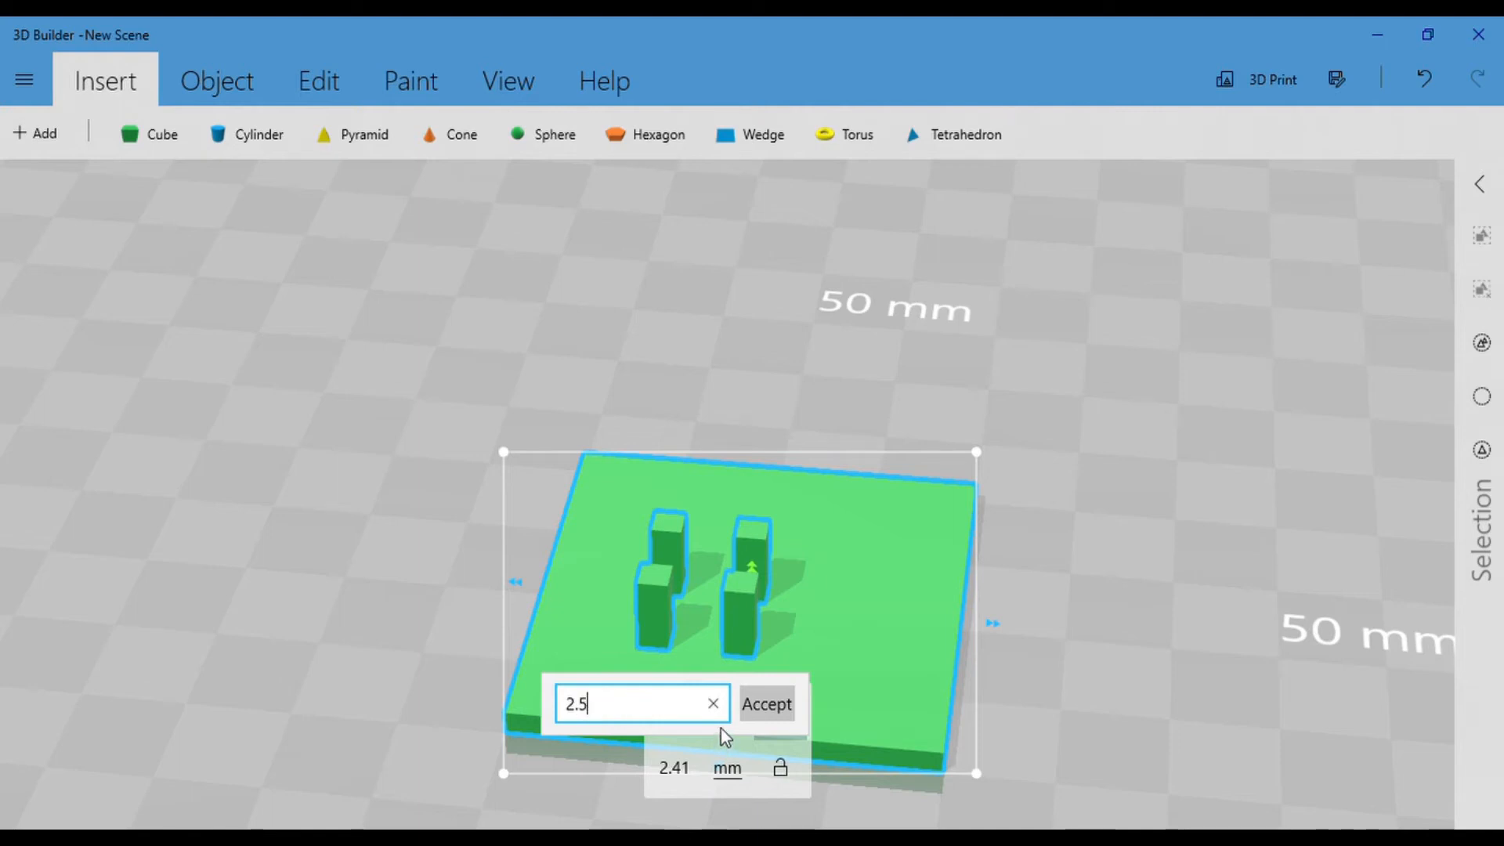
pyautogui.click(777, 691)
pyautogui.moveTo(1074, 719); pyautogui.dragTo(943, 542)
pyautogui.scroll(3, 936, 612)
pyautogui.moveTo(924, 682); pyautogui.dragTo(826, 308, button='right')
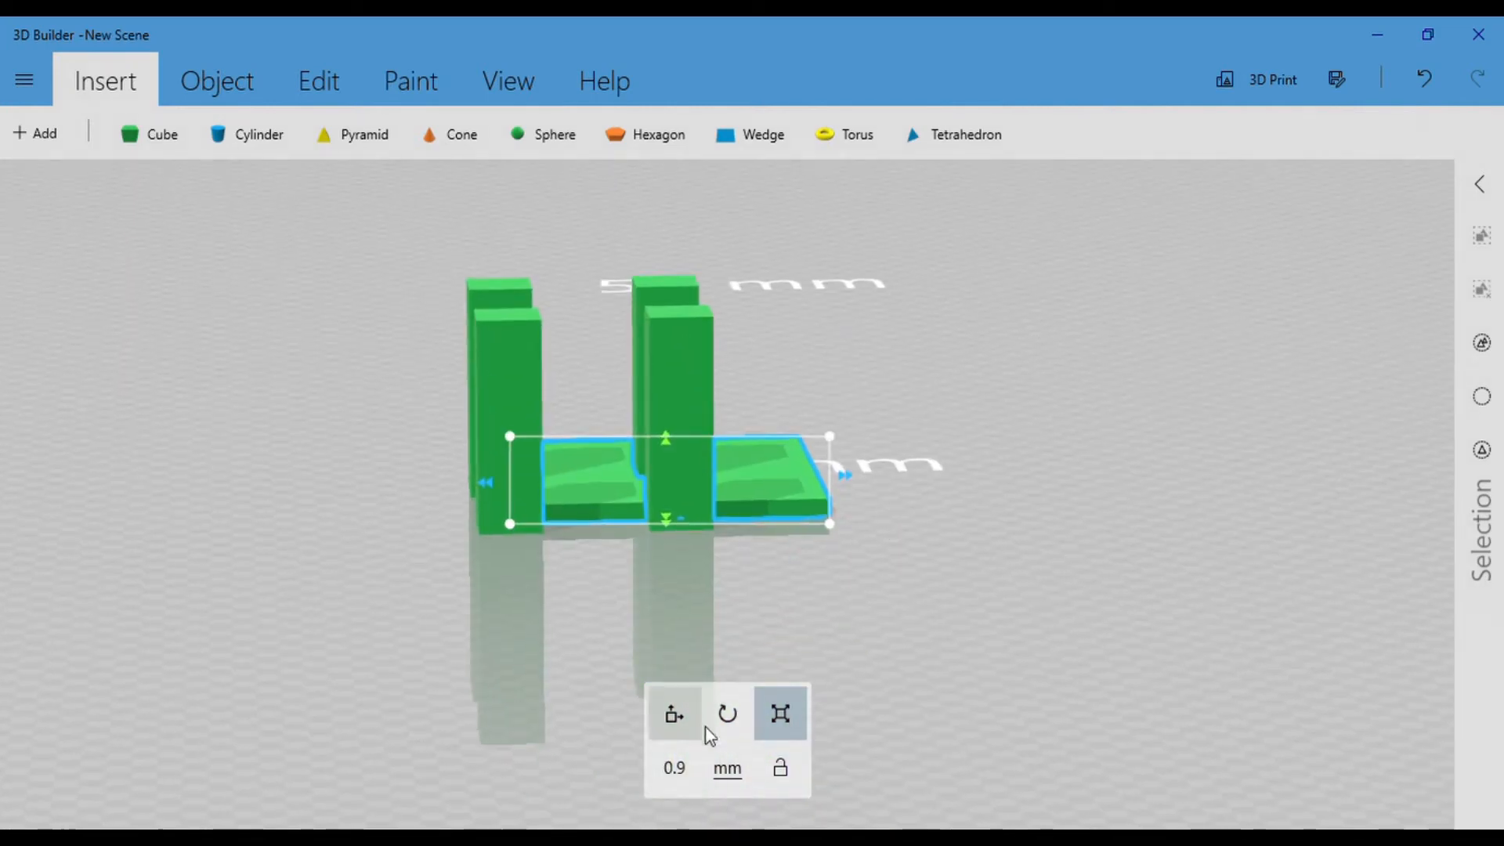
# Raise the slab to the tops of the posts, to a height position of about 9.55 mm.
pyautogui.click(674, 713)
pyautogui.moveTo(668, 453); pyautogui.dragTo(648, 269)
pyautogui.moveTo(968, 456); pyautogui.dragTo(634, 492)
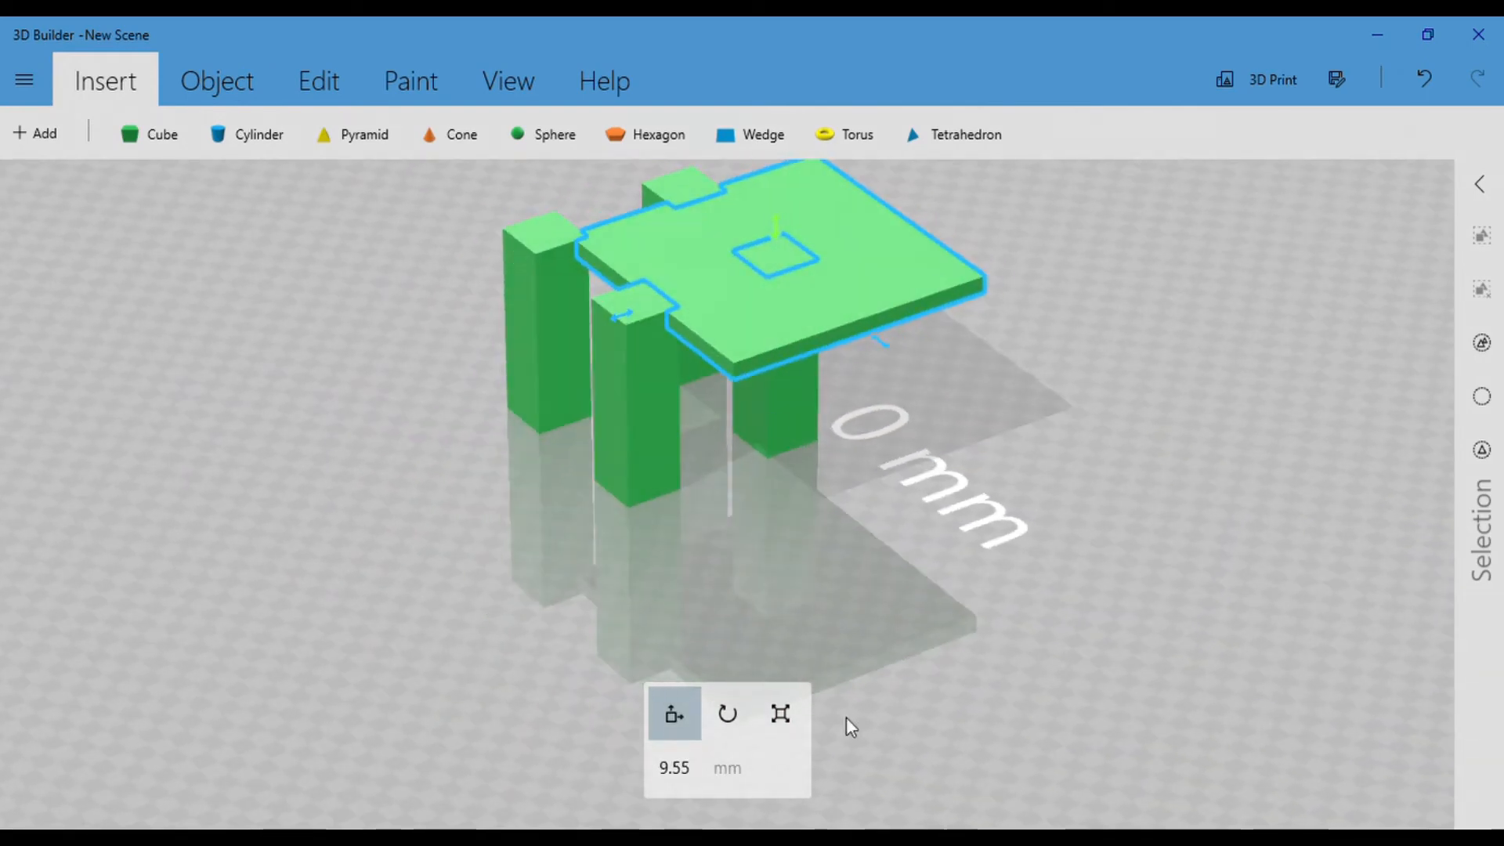
pyautogui.click(790, 725)
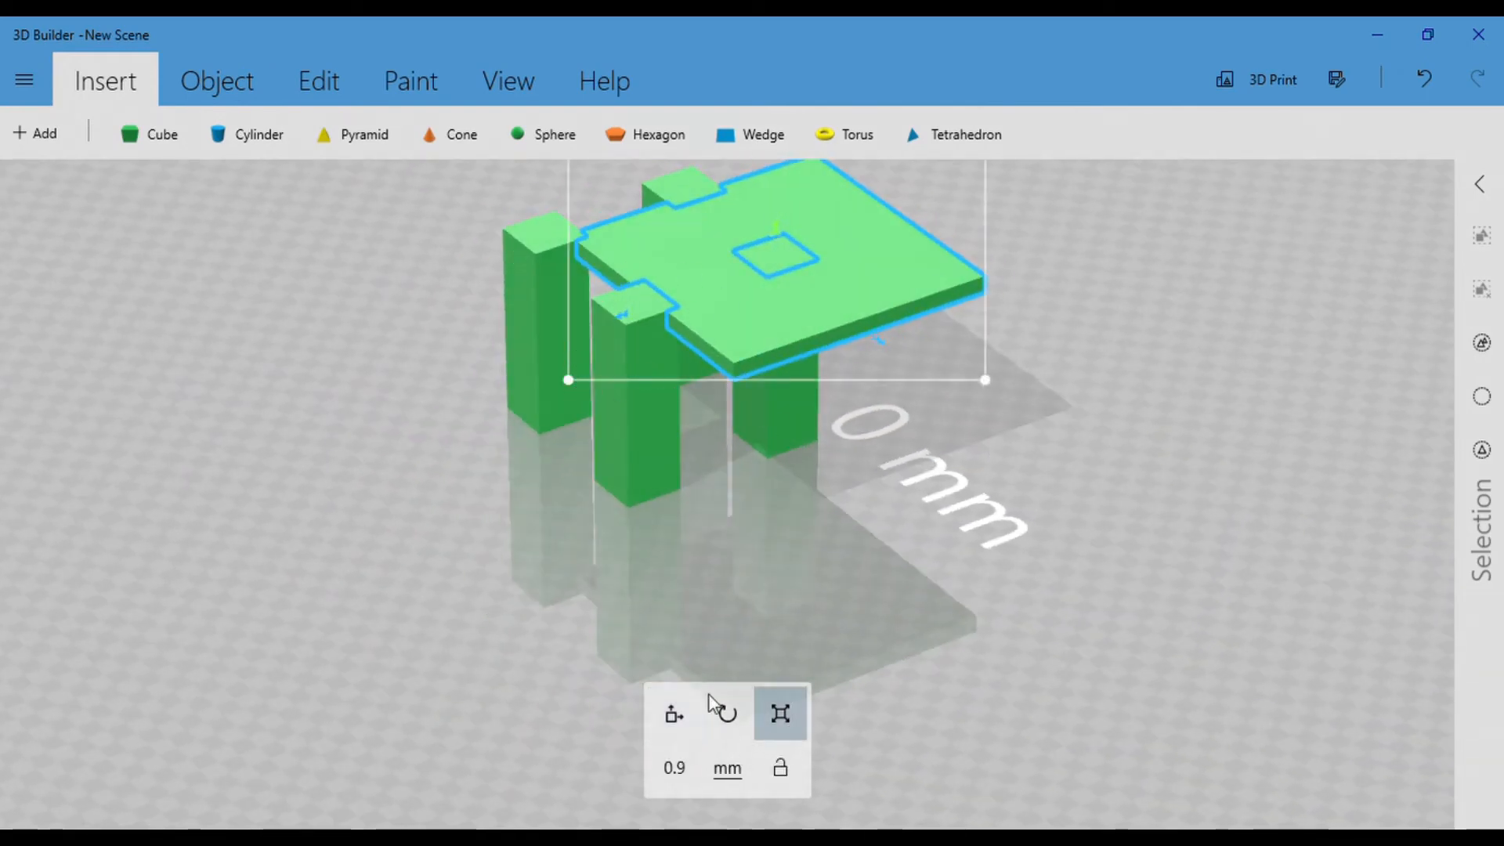
# Shift the slab horizontally over the four posts, bringing its sideways position to about -3.63 mm.
pyautogui.click(675, 714)
pyautogui.moveTo(622, 329); pyautogui.dragTo(584, 339)
pyautogui.moveTo(866, 547); pyautogui.dragTo(1260, 533)
pyautogui.moveTo(863, 306); pyautogui.dragTo(788, 306)
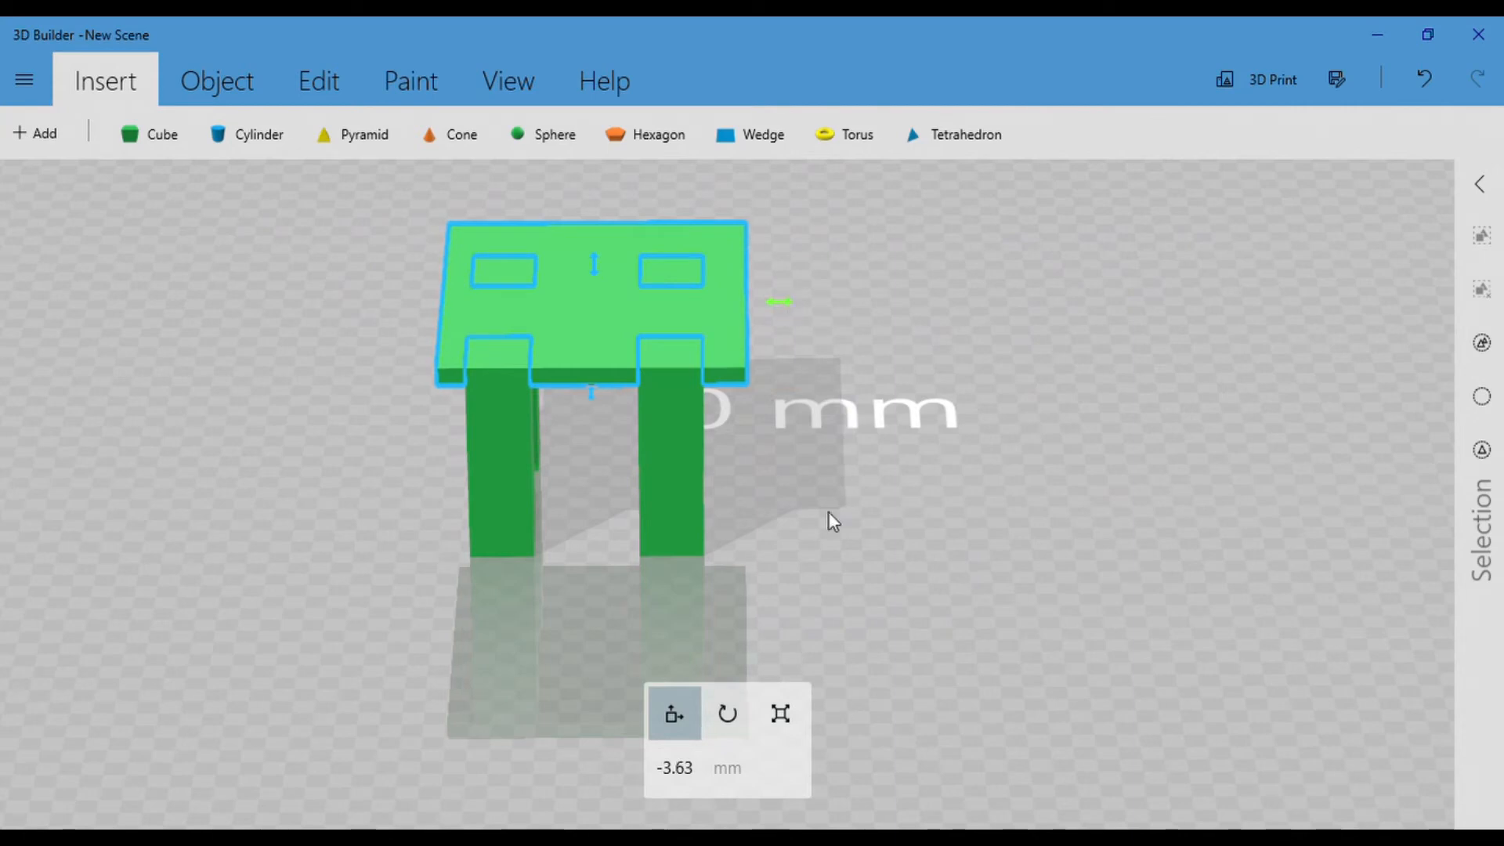
pyautogui.moveTo(961, 380); pyautogui.dragTo(842, 666)
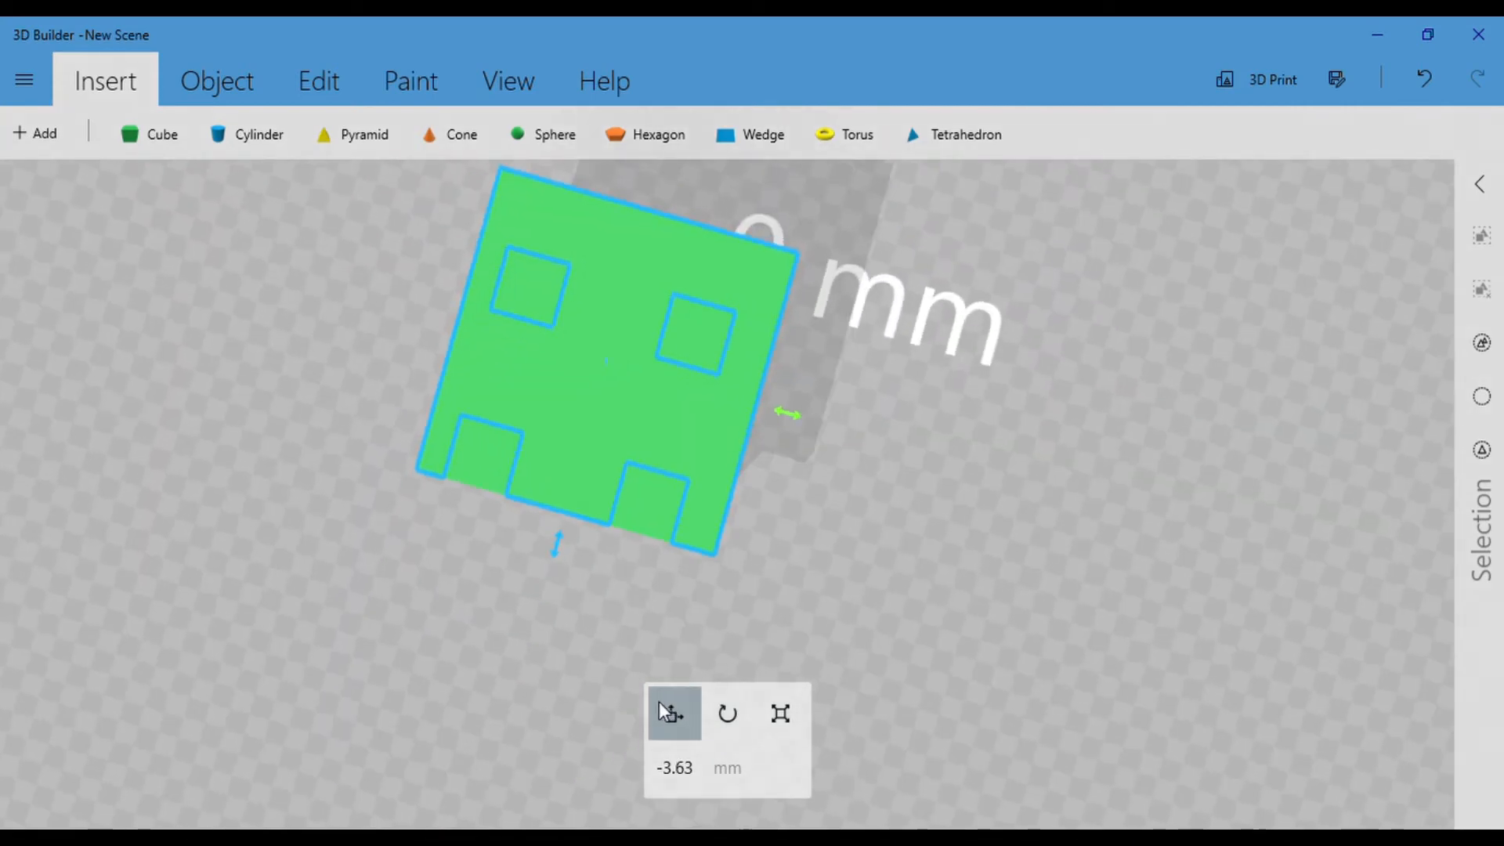
# Shrink the slab to about 10.93 mm by 10.79 mm so its edges line up with the outer faces of the posts.
pyautogui.click(790, 721)
pyautogui.moveTo(971, 392); pyautogui.dragTo(865, 339)
pyautogui.moveTo(1189, 322); pyautogui.dragTo(1130, 532, button='right')
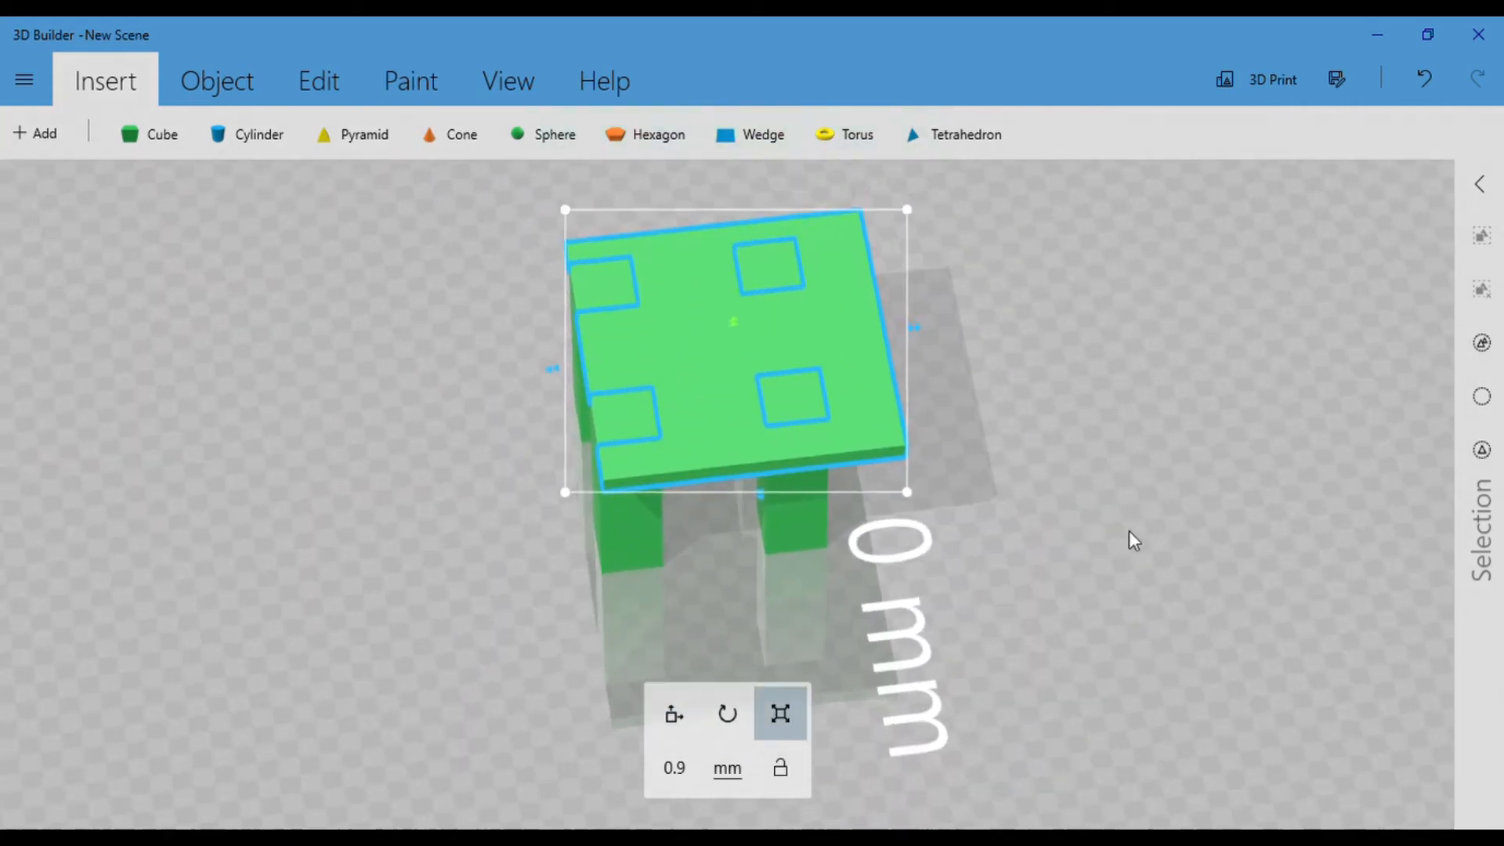
pyautogui.moveTo(1135, 541); pyautogui.dragTo(1043, 477)
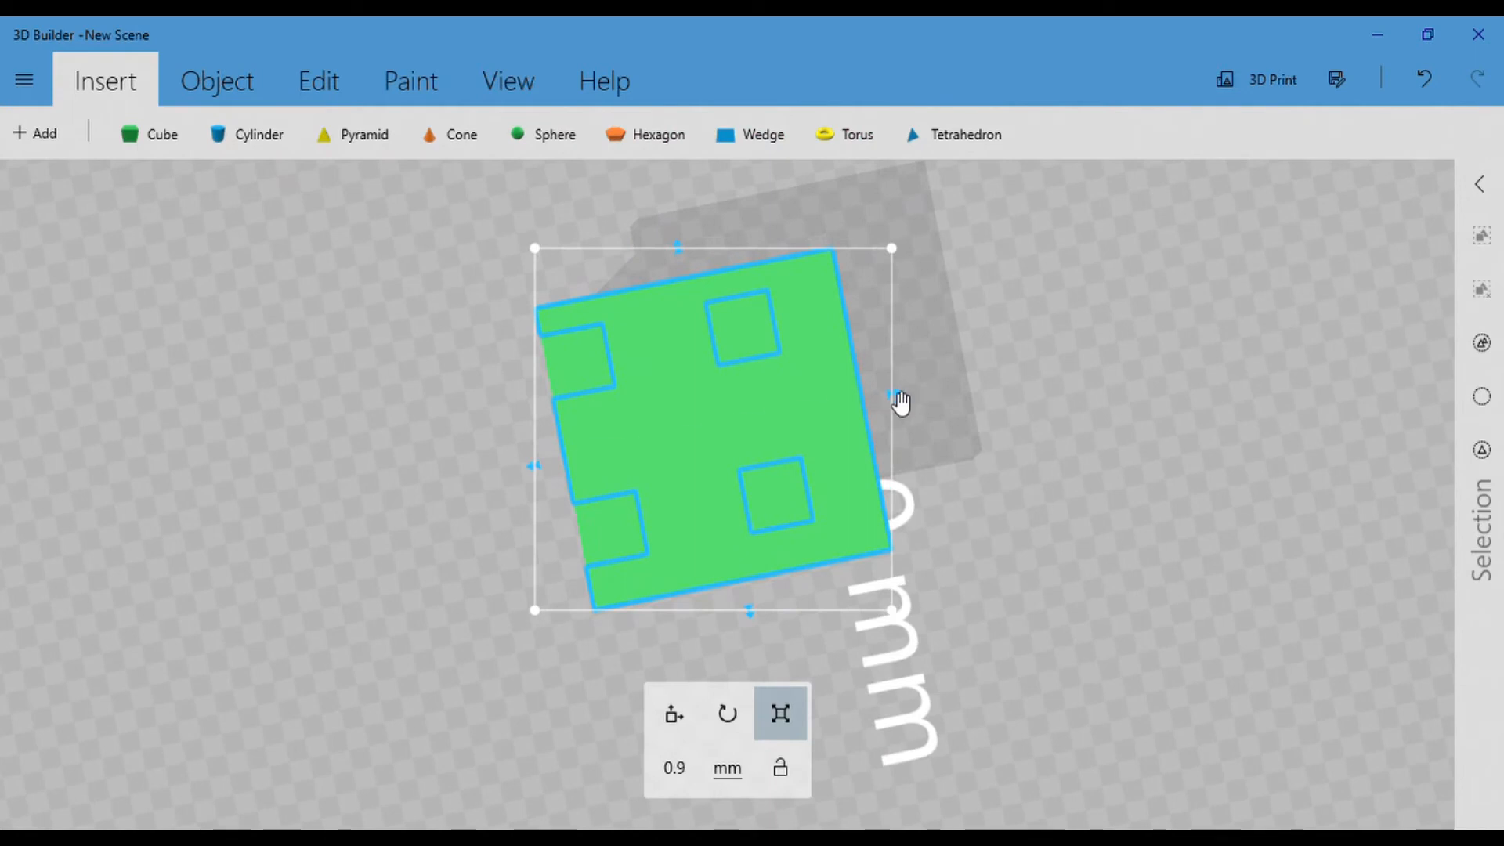
pyautogui.moveTo(901, 402); pyautogui.dragTo(827, 397)
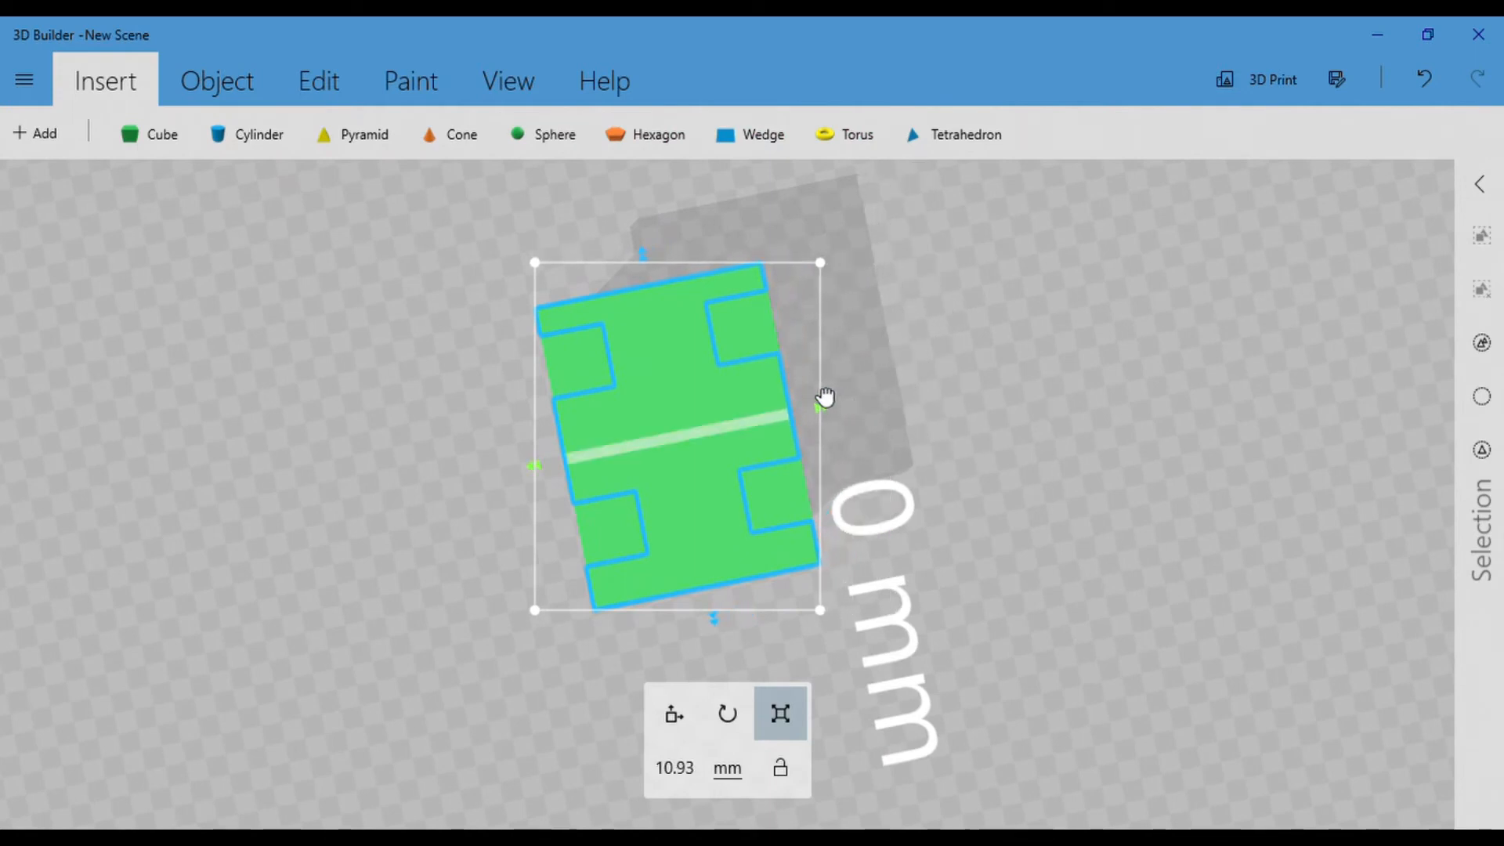
pyautogui.moveTo(869, 528); pyautogui.dragTo(828, 386)
pyautogui.moveTo(604, 293); pyautogui.dragTo(620, 324)
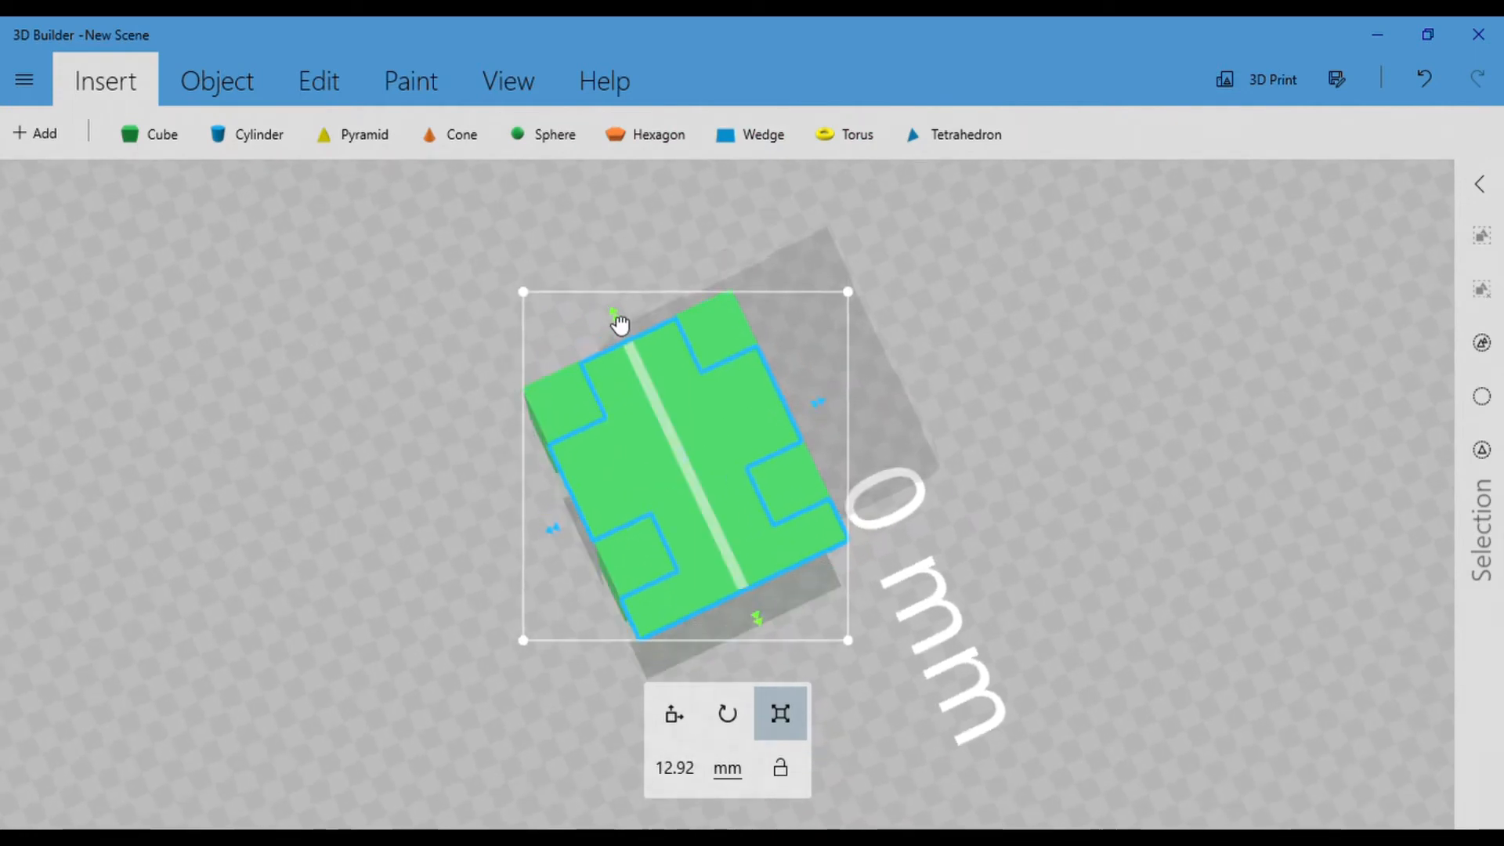
pyautogui.moveTo(775, 629); pyautogui.dragTo(755, 580)
# Thicken the slab to about 1.57 mm so it covers the tops of the posts.
pyautogui.moveTo(893, 607); pyautogui.dragTo(890, 530)
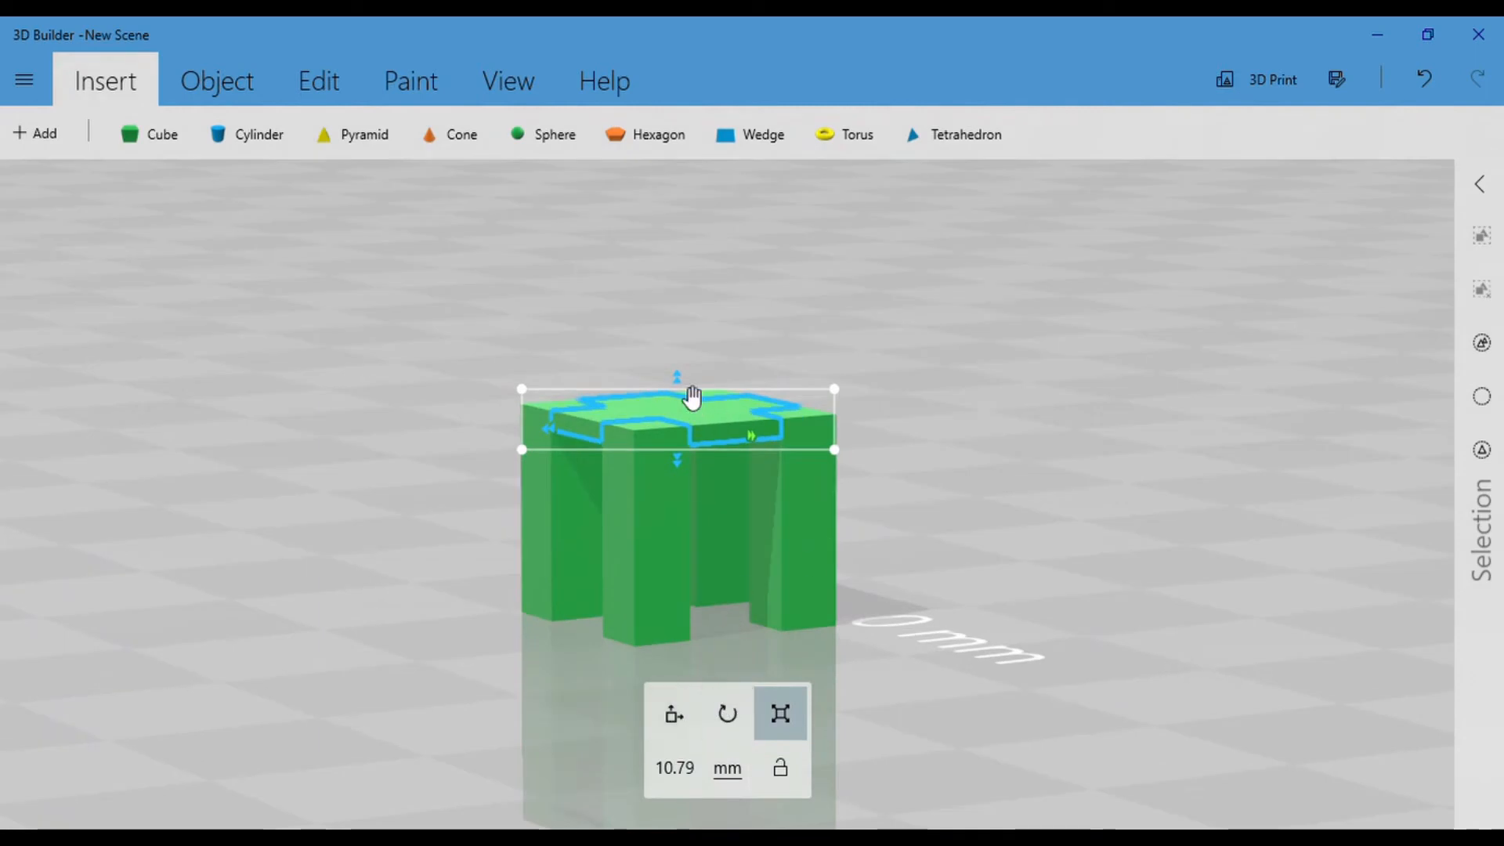
pyautogui.moveTo(679, 387); pyautogui.dragTo(681, 371)
pyautogui.moveTo(453, 616); pyautogui.dragTo(486, 584)
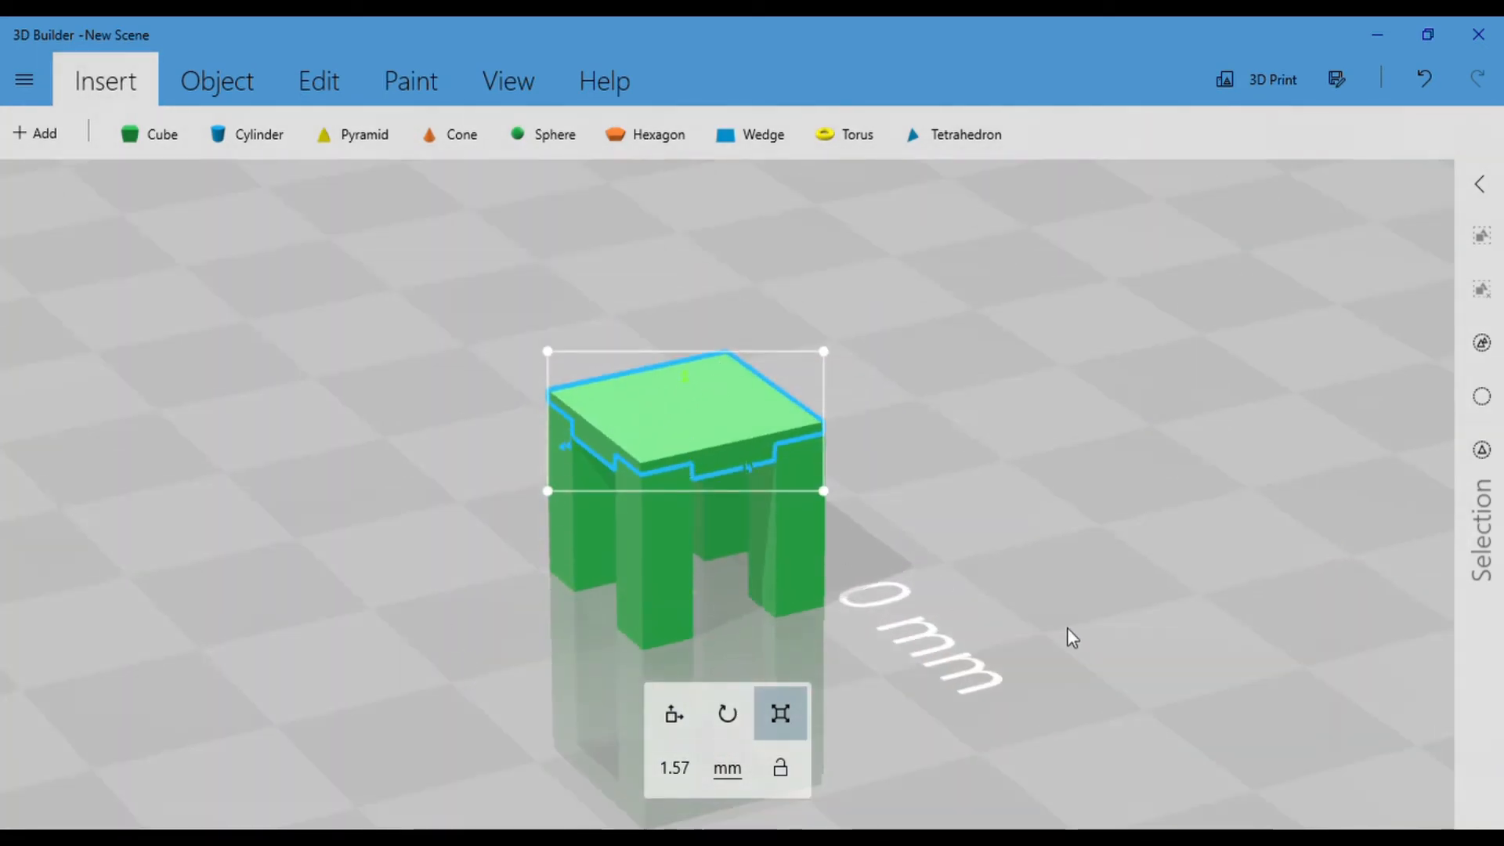
pyautogui.moveTo(1073, 639); pyautogui.dragTo(738, 427)
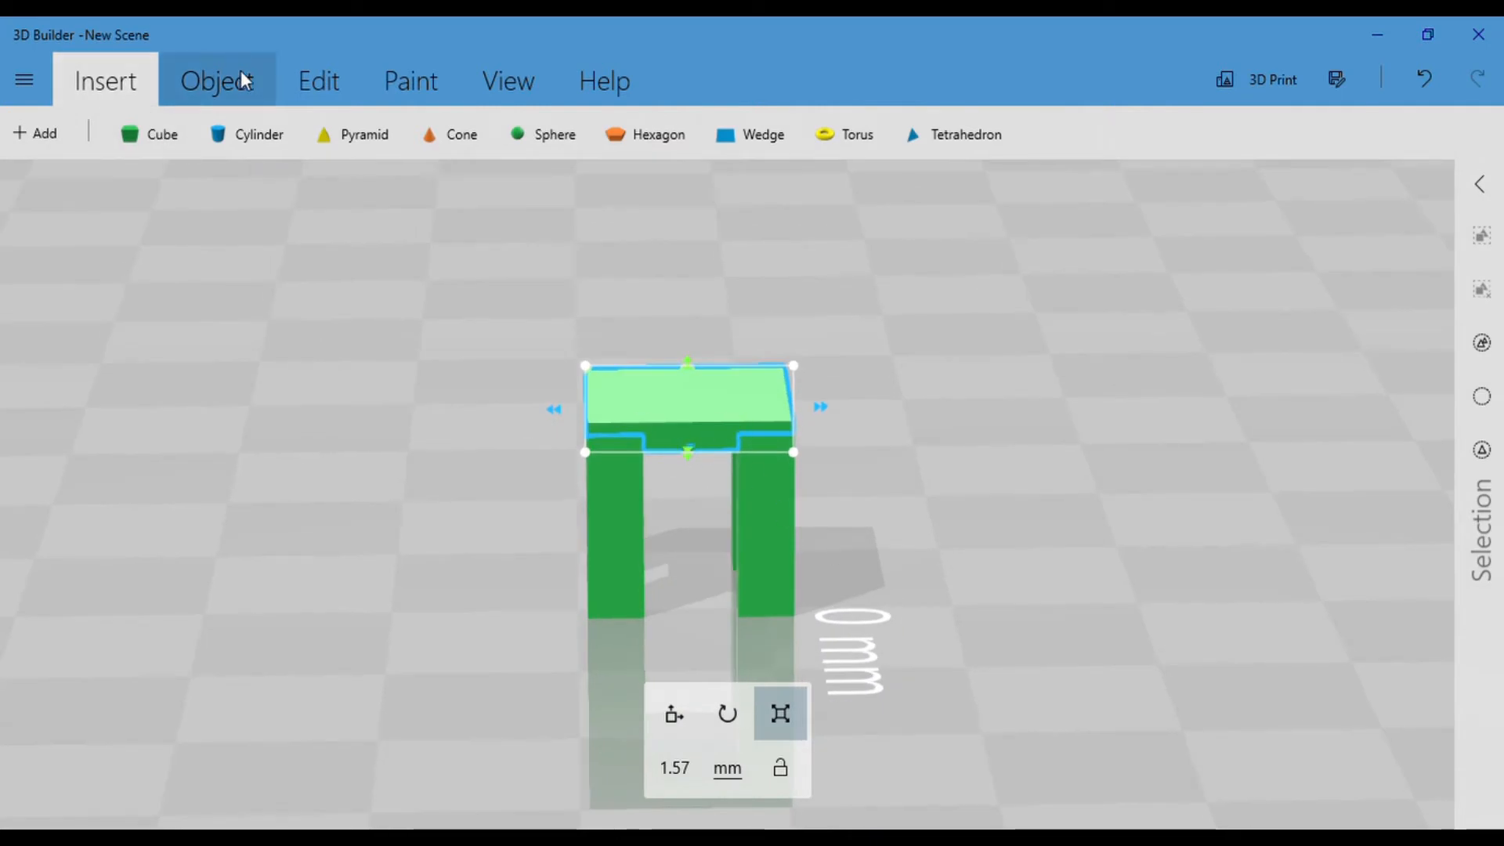
pyautogui.click(149, 134)
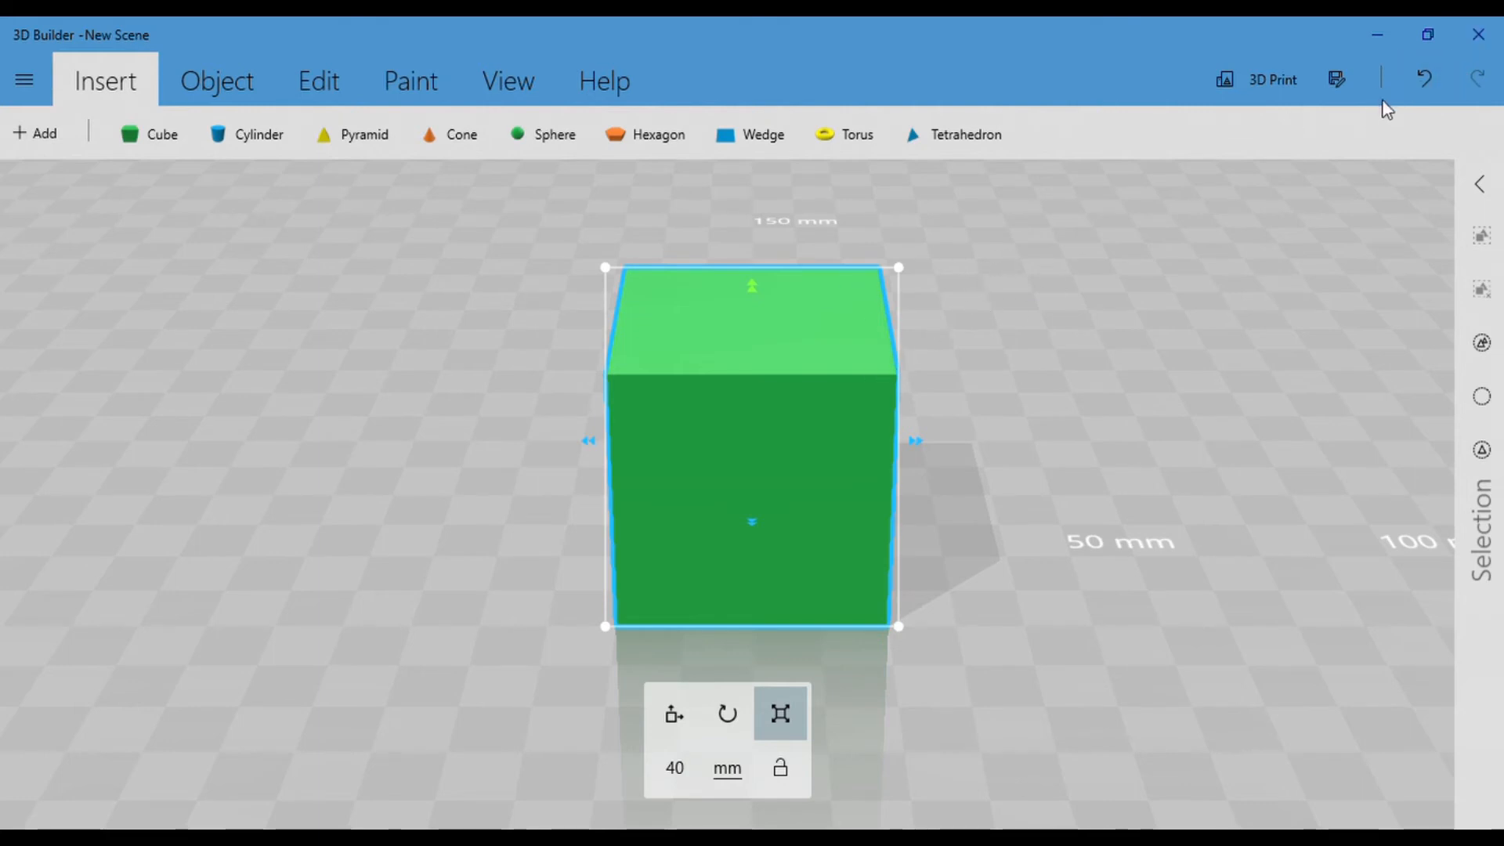
pyautogui.click(1426, 80)
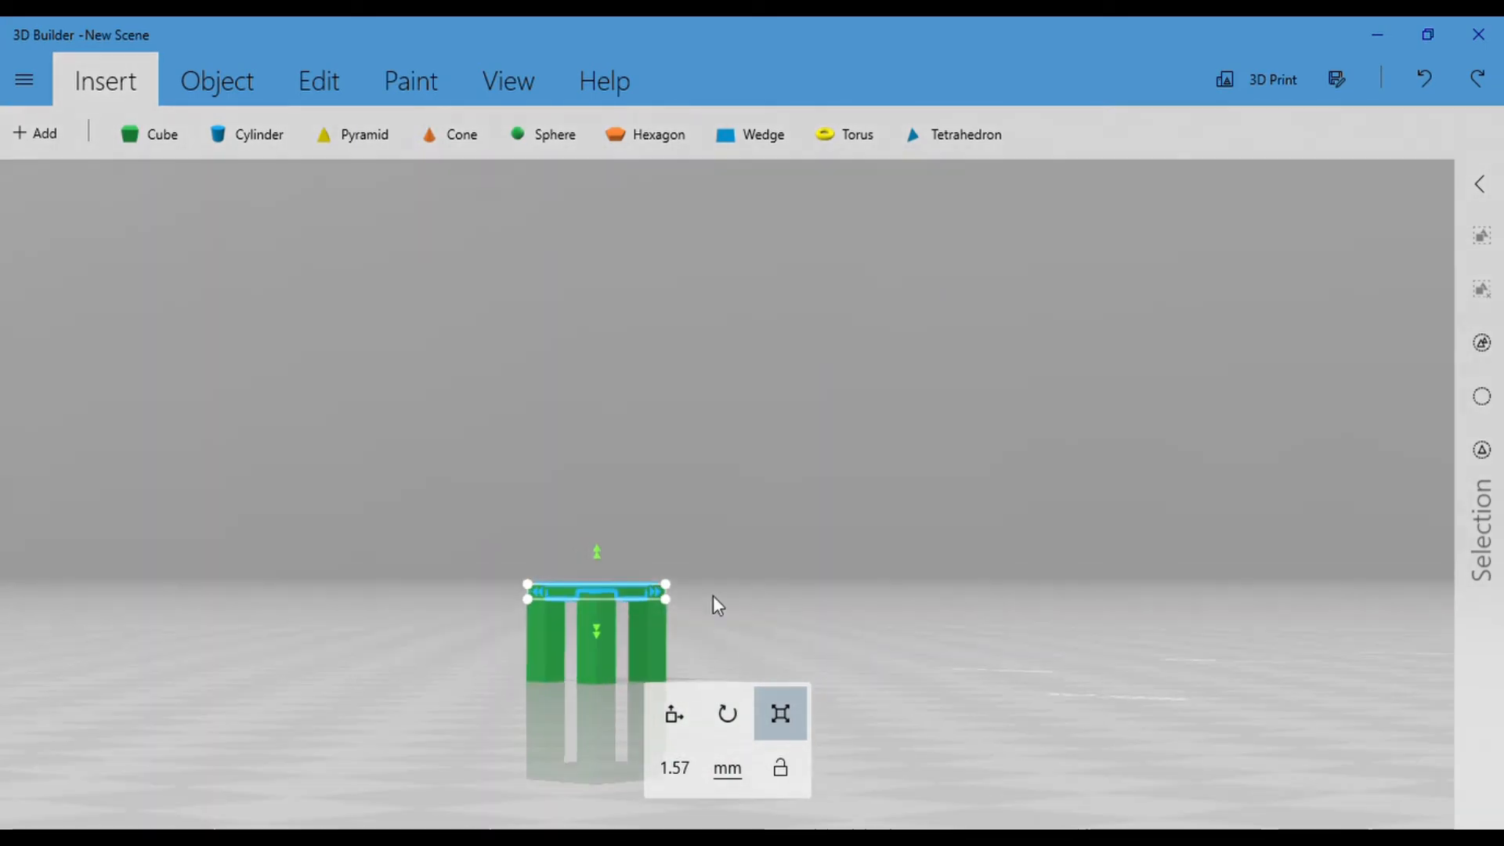
# Duplicate one of the posts that support the slab.
pyautogui.click(670, 644)
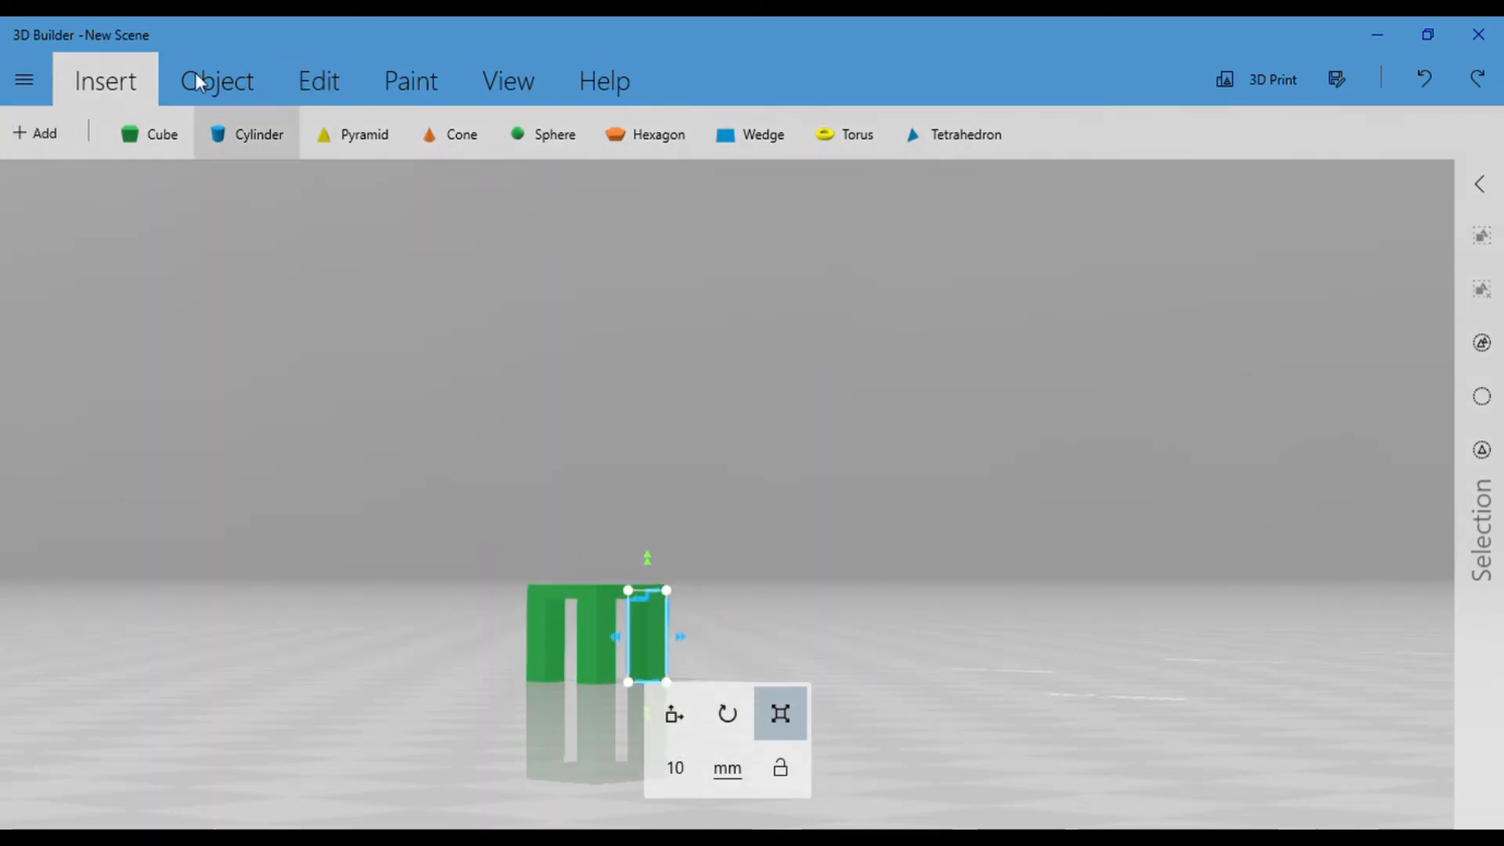
pyautogui.click(26, 80)
pyautogui.click(264, 78)
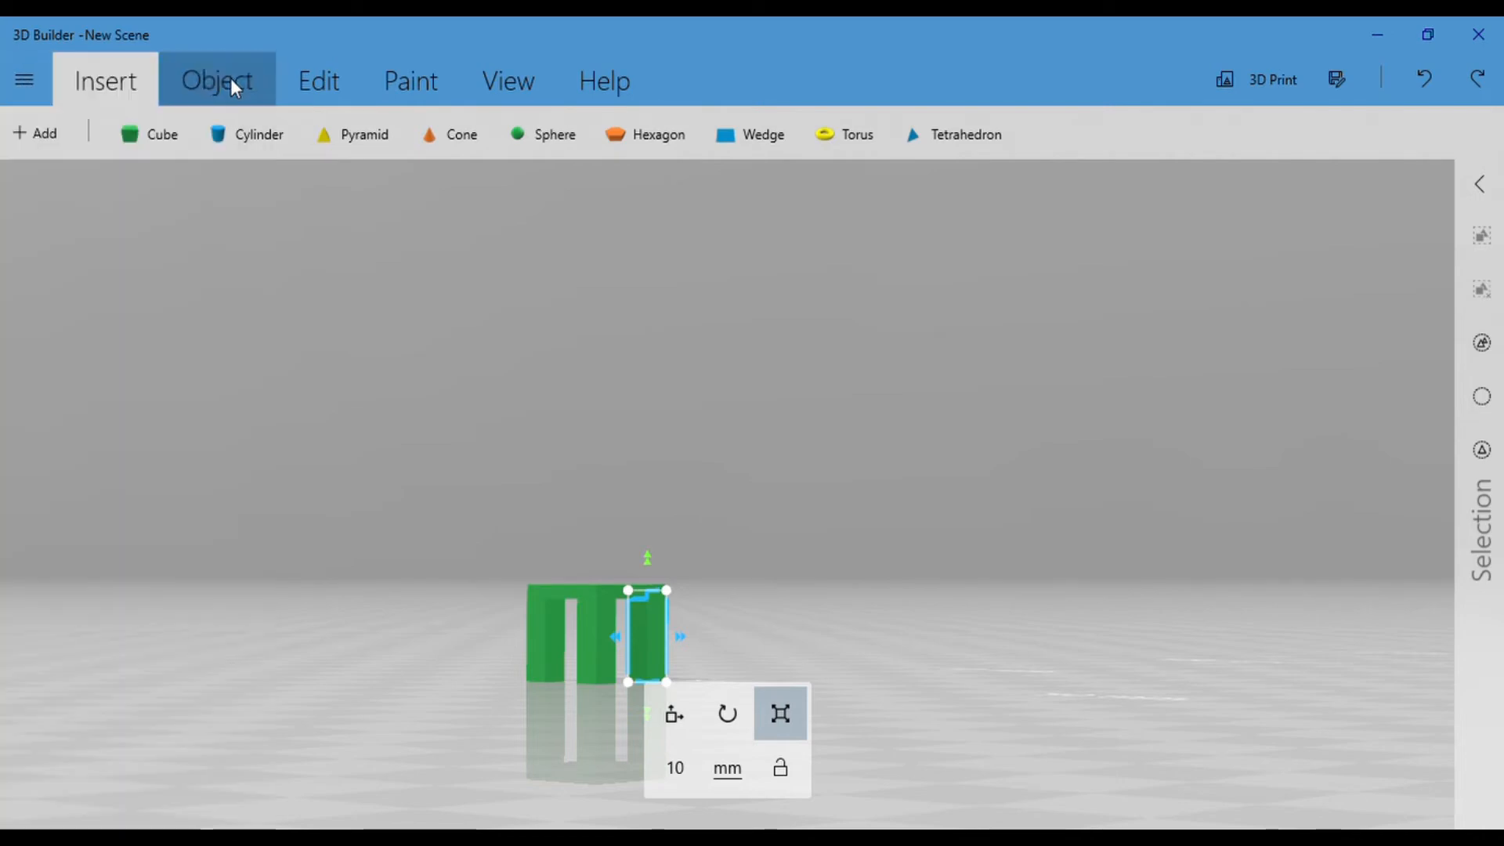
pyautogui.click(228, 83)
pyautogui.click(61, 135)
# Align the duplicated post with the slab's edge at -8 mm and raise it onto the slab to about 15.67 mm.
pyautogui.moveTo(505, 456); pyautogui.dragTo(579, 659)
pyautogui.click(674, 714)
pyautogui.scroll(5, 415, 631)
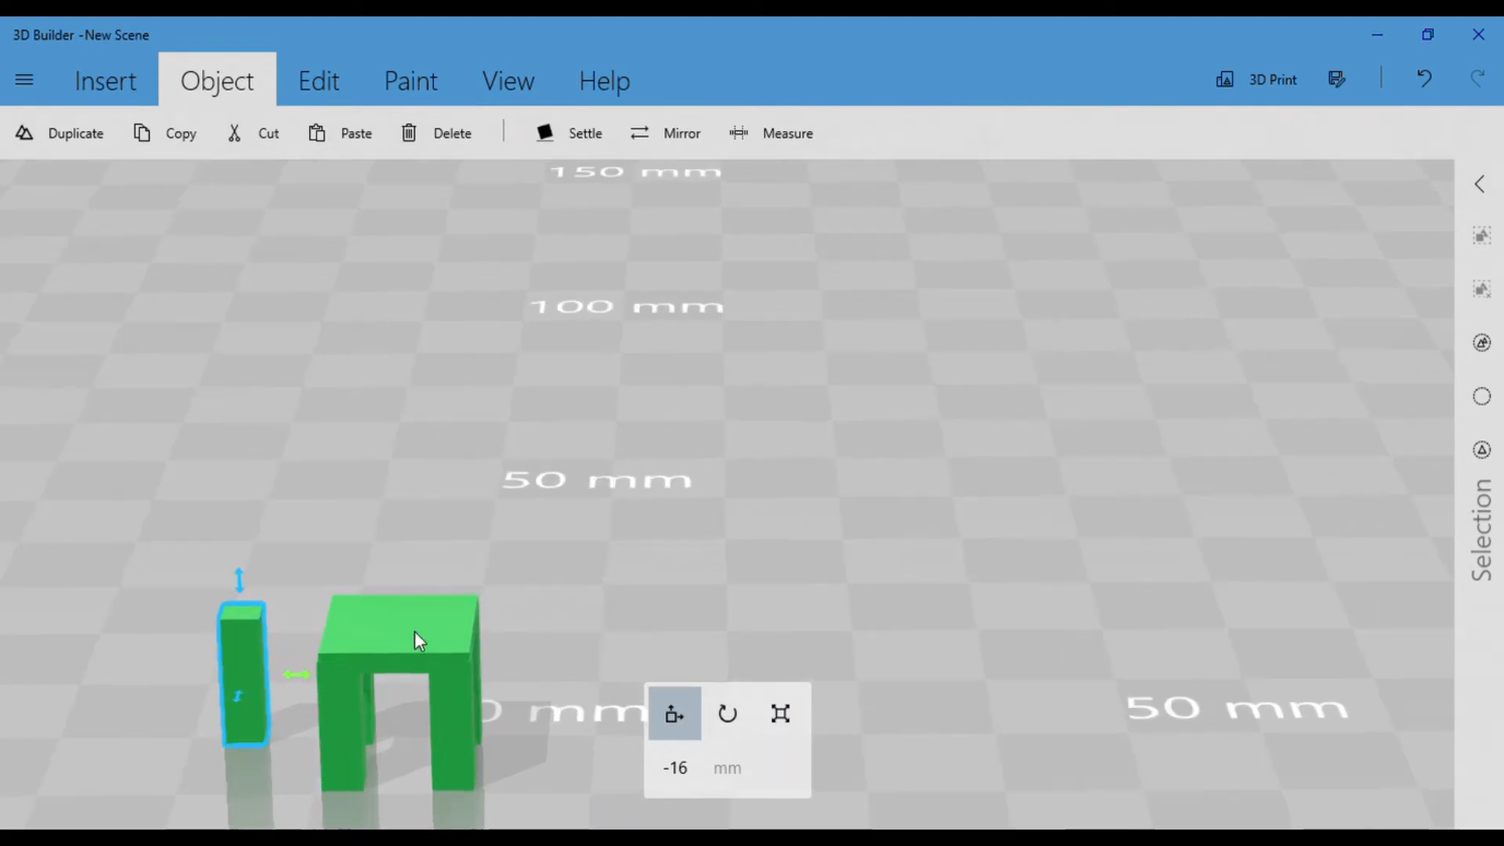
pyautogui.moveTo(459, 586); pyautogui.dragTo(574, 605)
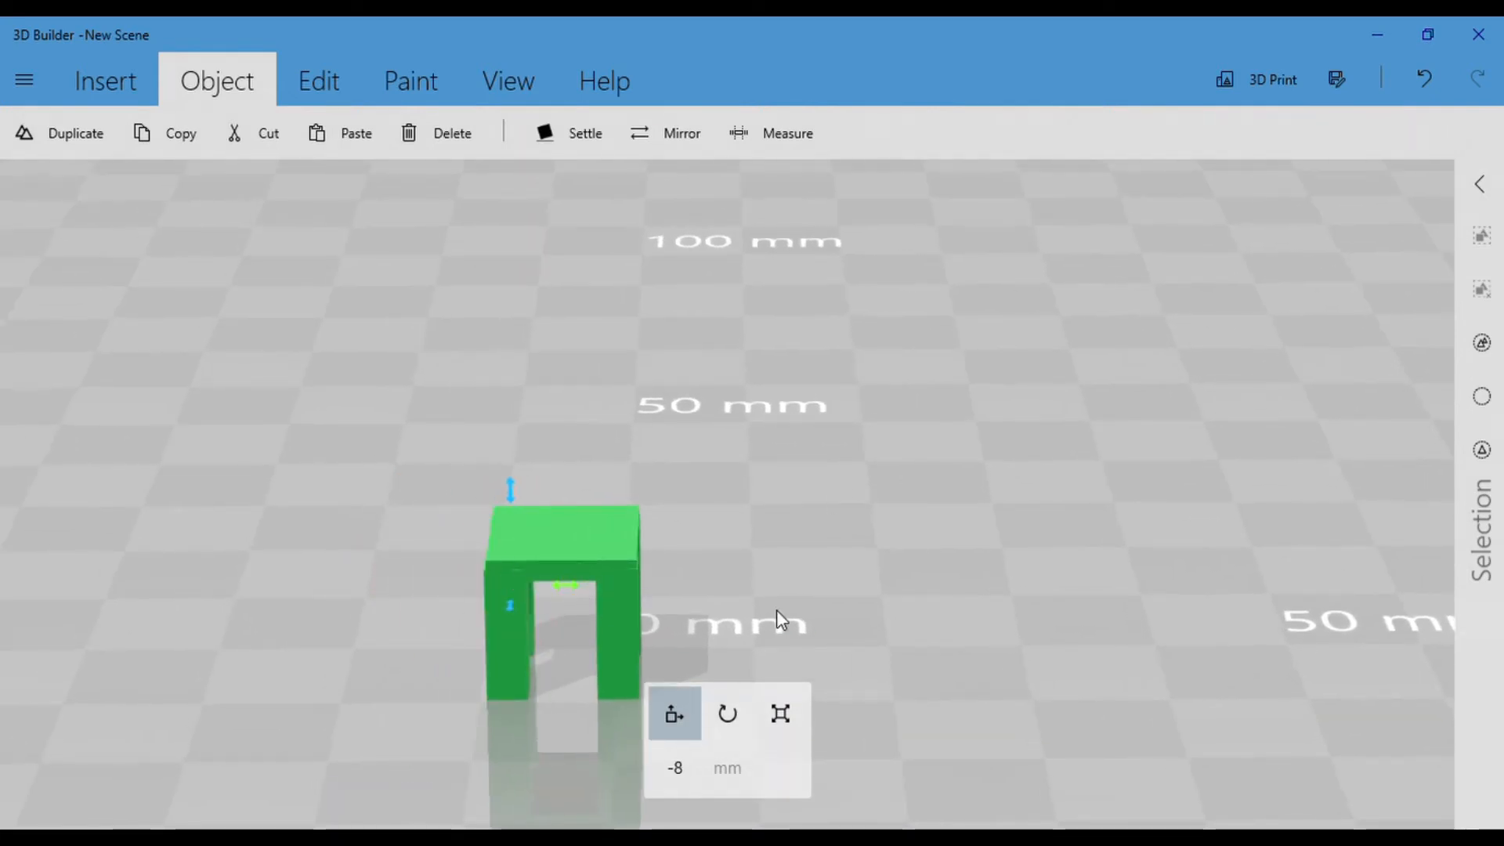
pyautogui.moveTo(777, 610); pyautogui.dragTo(547, 486)
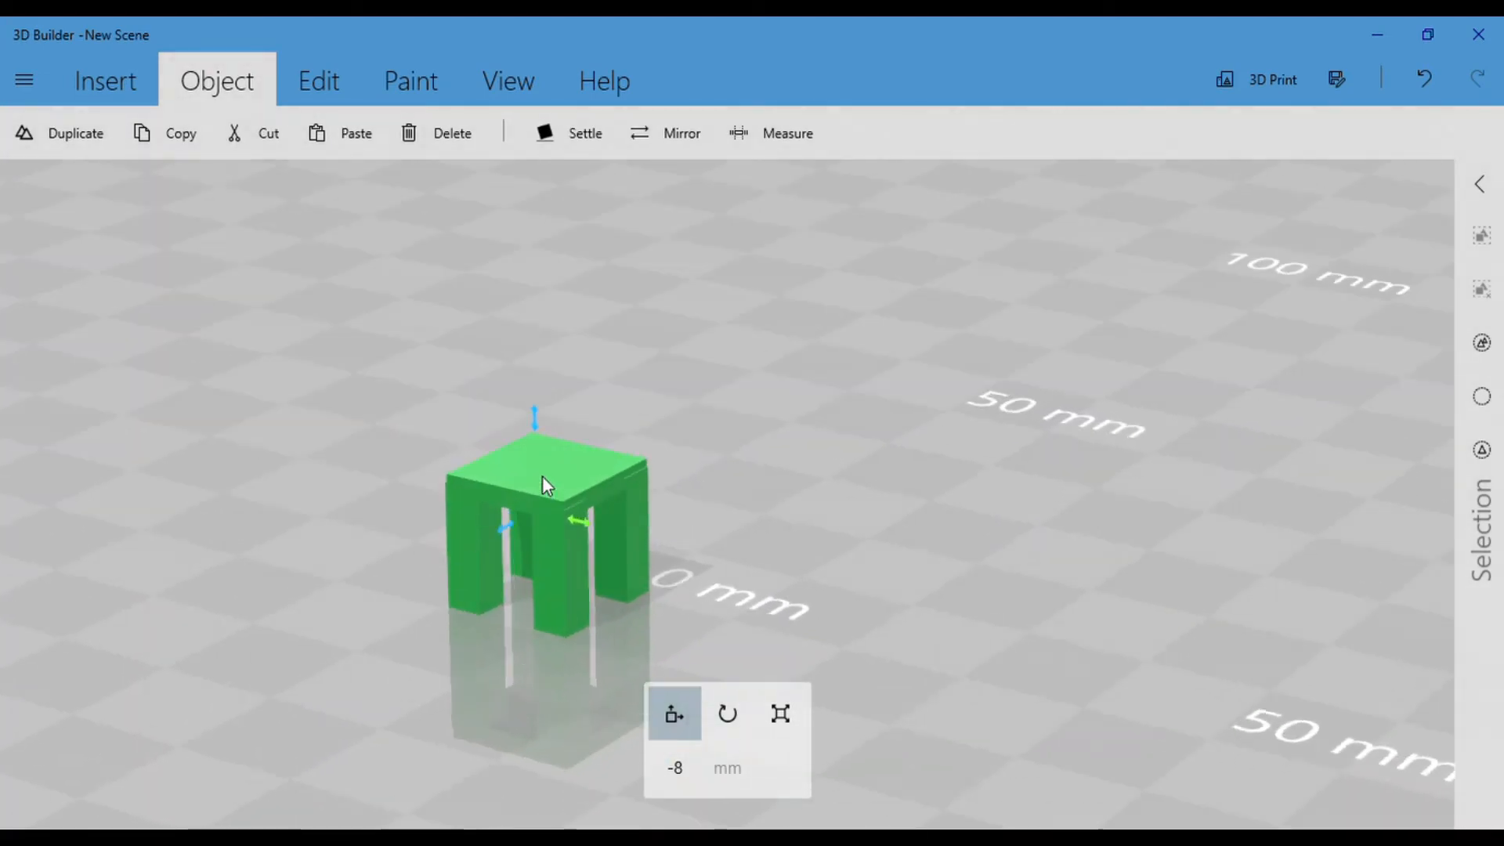
pyautogui.moveTo(541, 411); pyautogui.dragTo(724, 748)
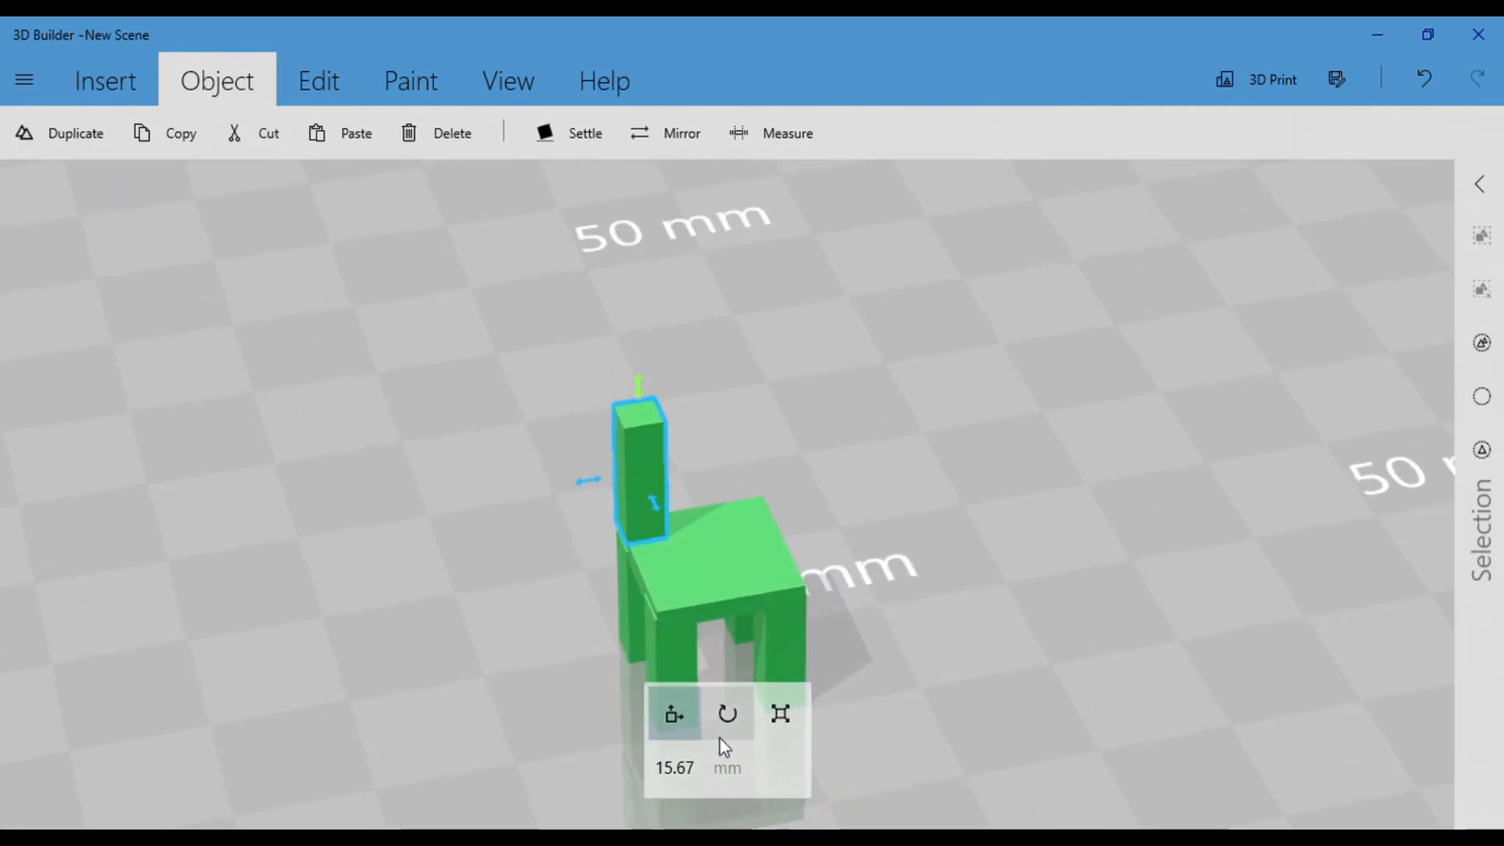
# Stretch the raised post into a backrest about 11.25 mm wide across the seat and make it slightly taller.
pyautogui.click(781, 714)
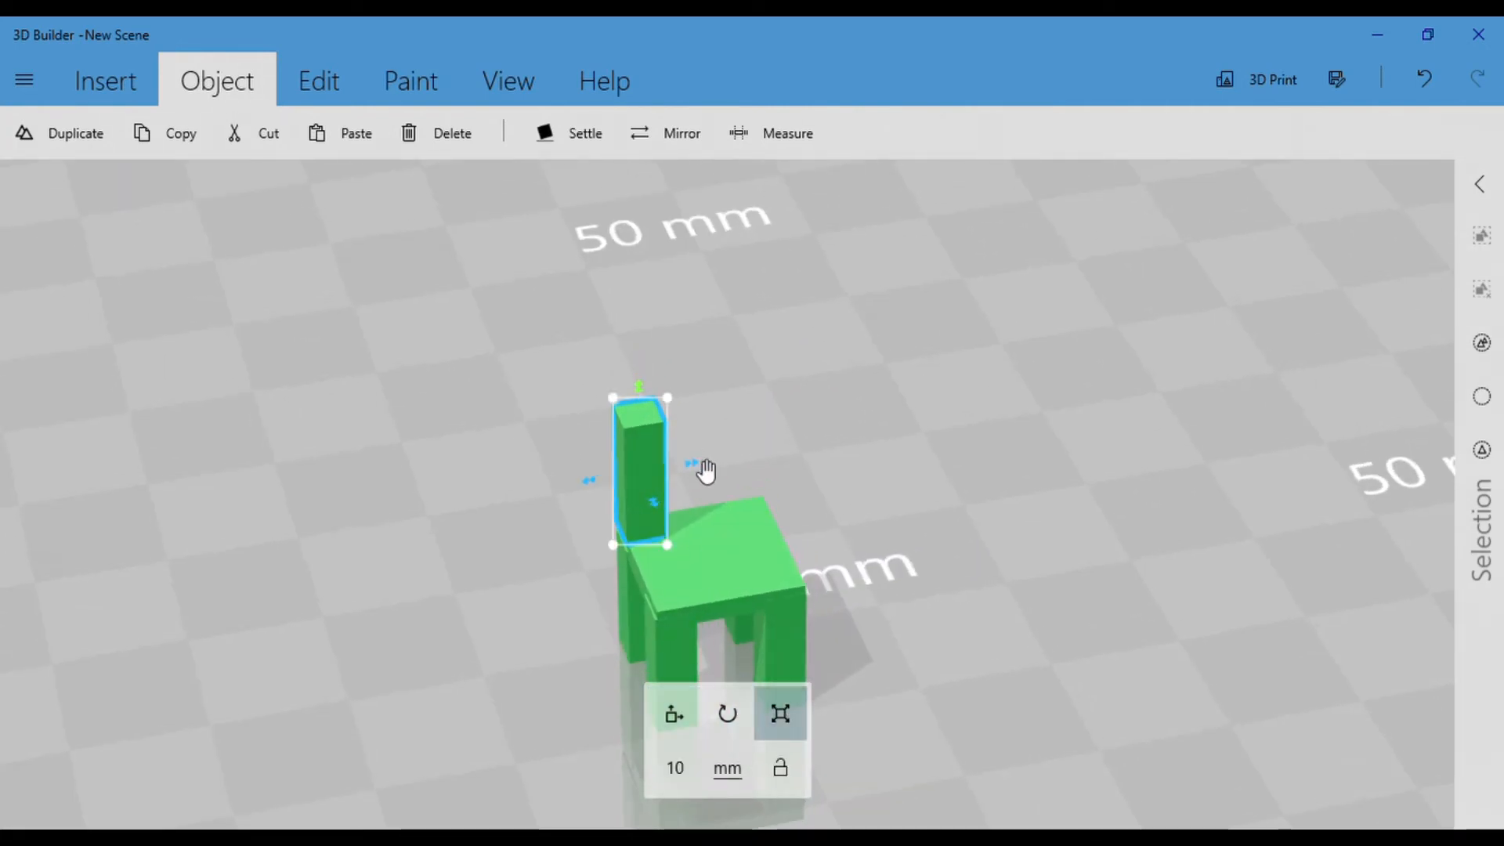
pyautogui.moveTo(707, 471); pyautogui.dragTo(818, 456)
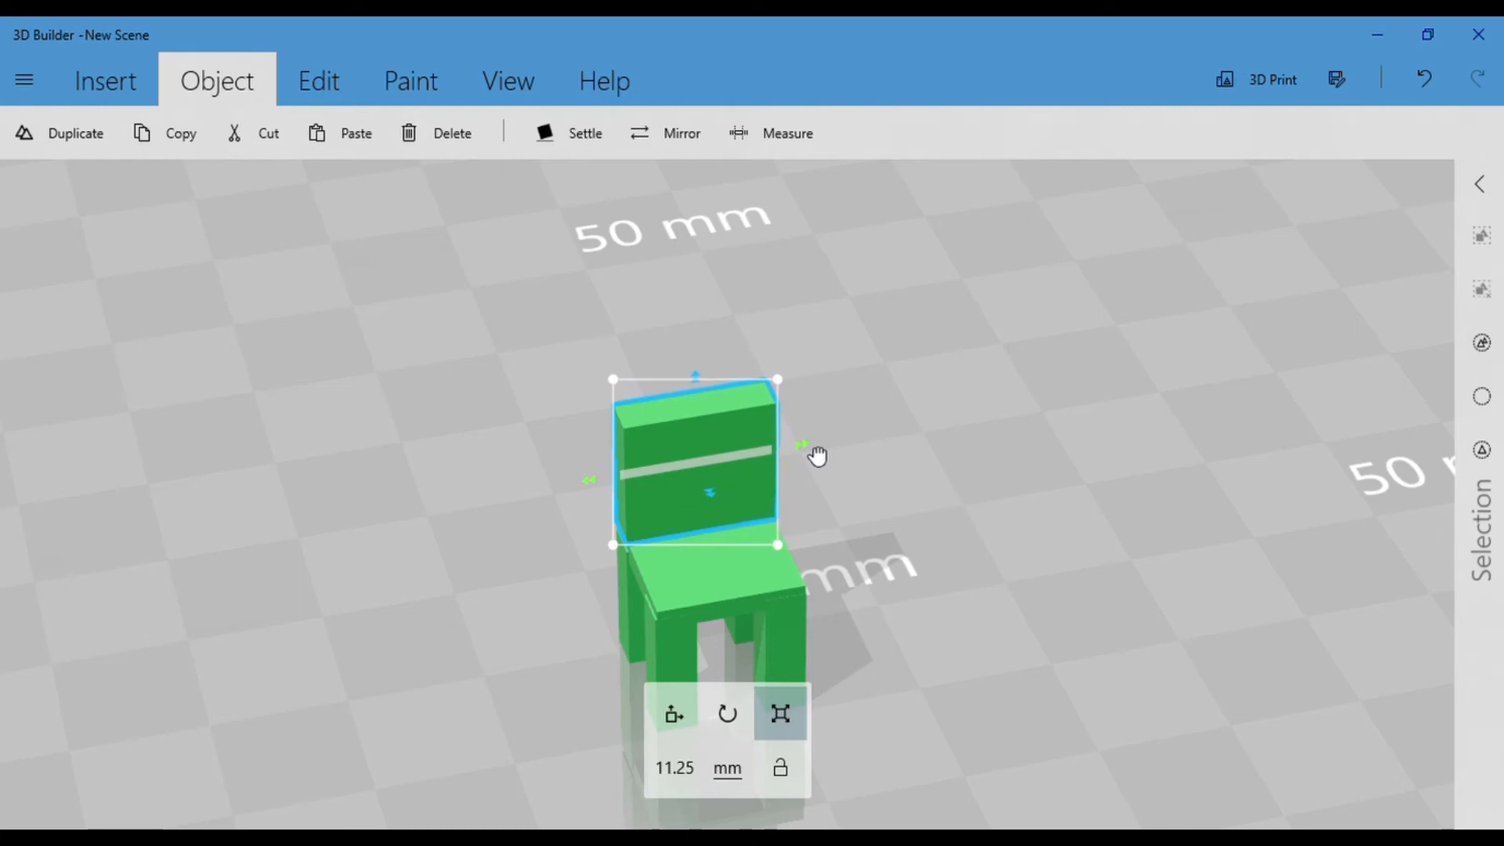
pyautogui.moveTo(180, 440); pyautogui.dragTo(3, 561)
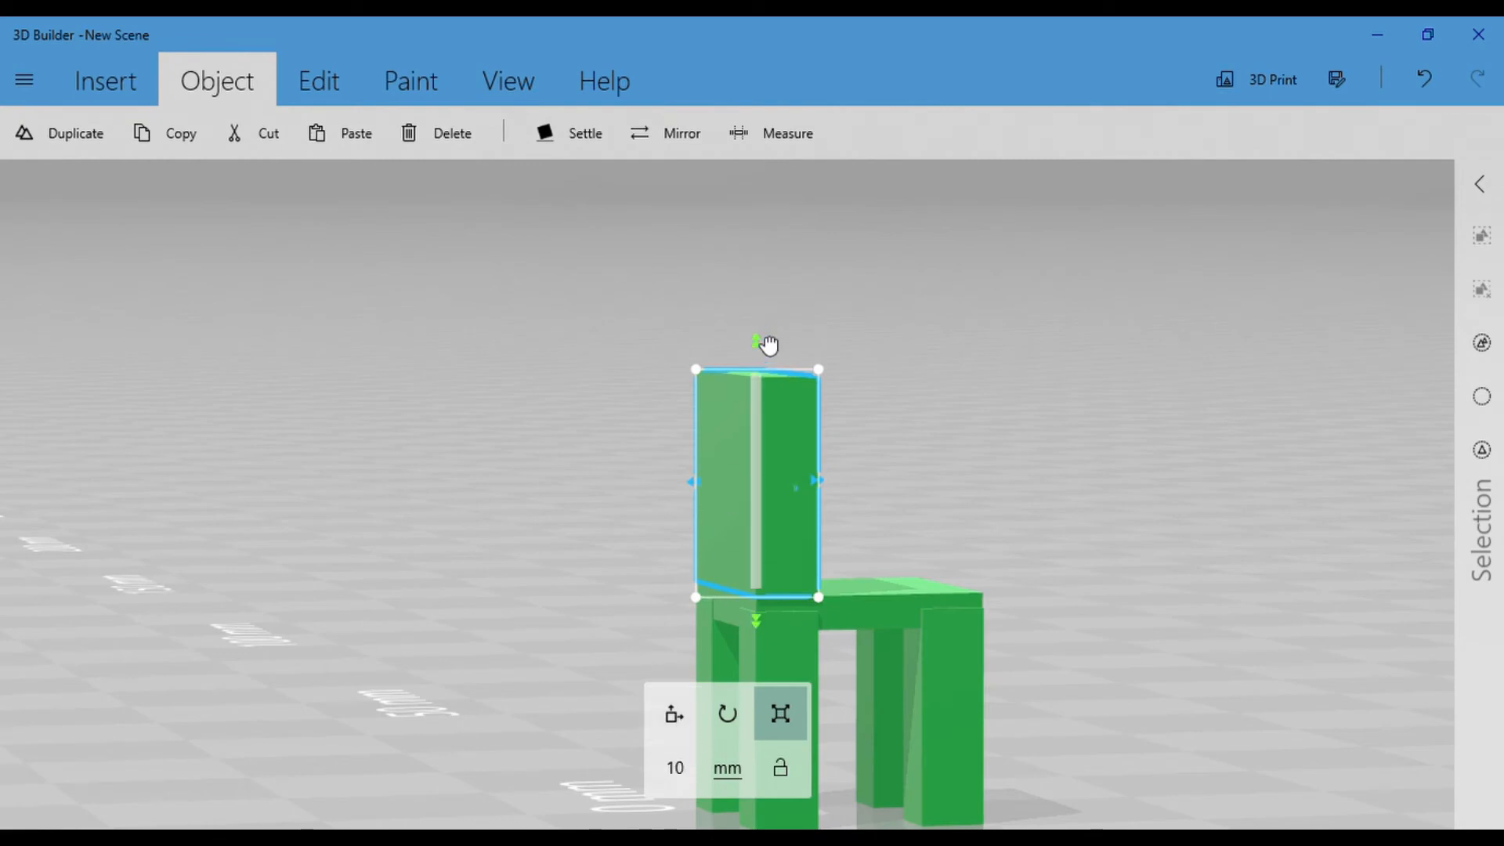
pyautogui.moveTo(769, 343); pyautogui.dragTo(764, 313)
# Lower the backrest to a height position of about 15.59 mm so it meets the rear posts.
pyautogui.click(691, 711)
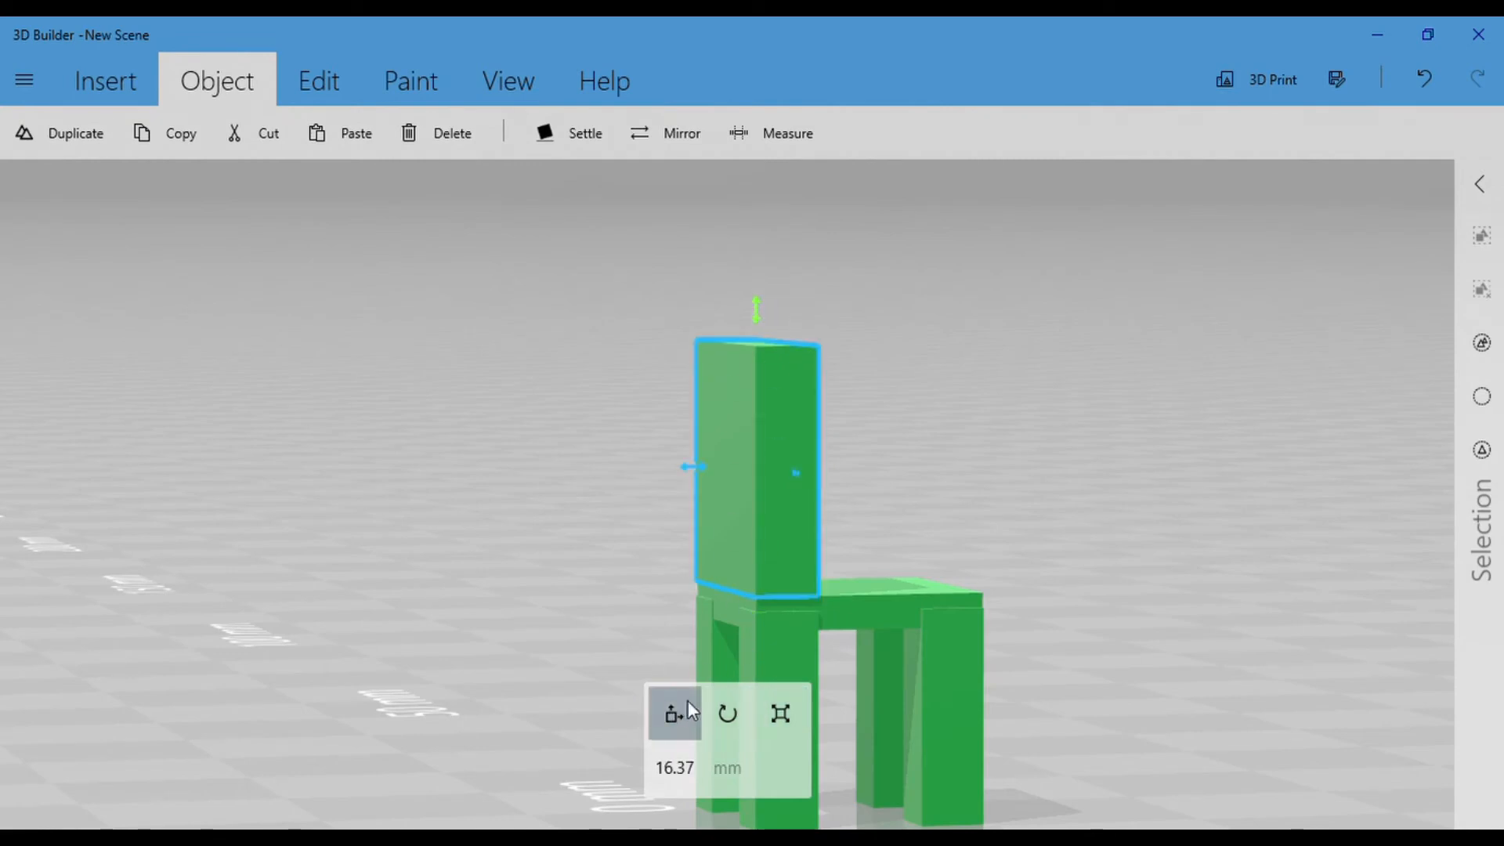
pyautogui.moveTo(776, 323); pyautogui.dragTo(772, 336)
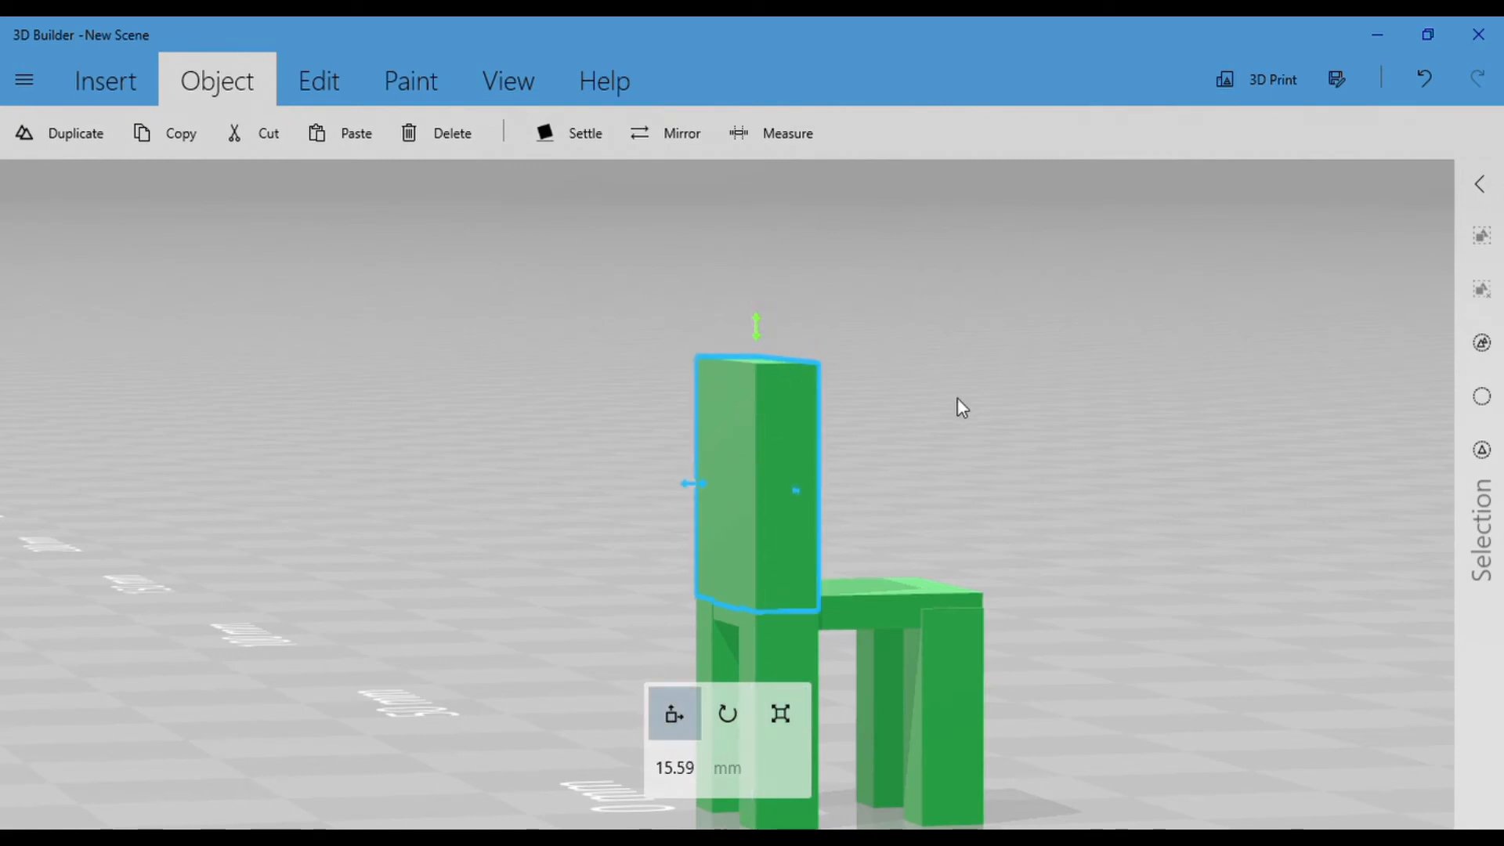
pyautogui.moveTo(958, 406); pyautogui.dragTo(718, 503)
# Select the seat slab and inspect how the seat, backrest and legs fit together from several sides.
pyautogui.click(786, 574)
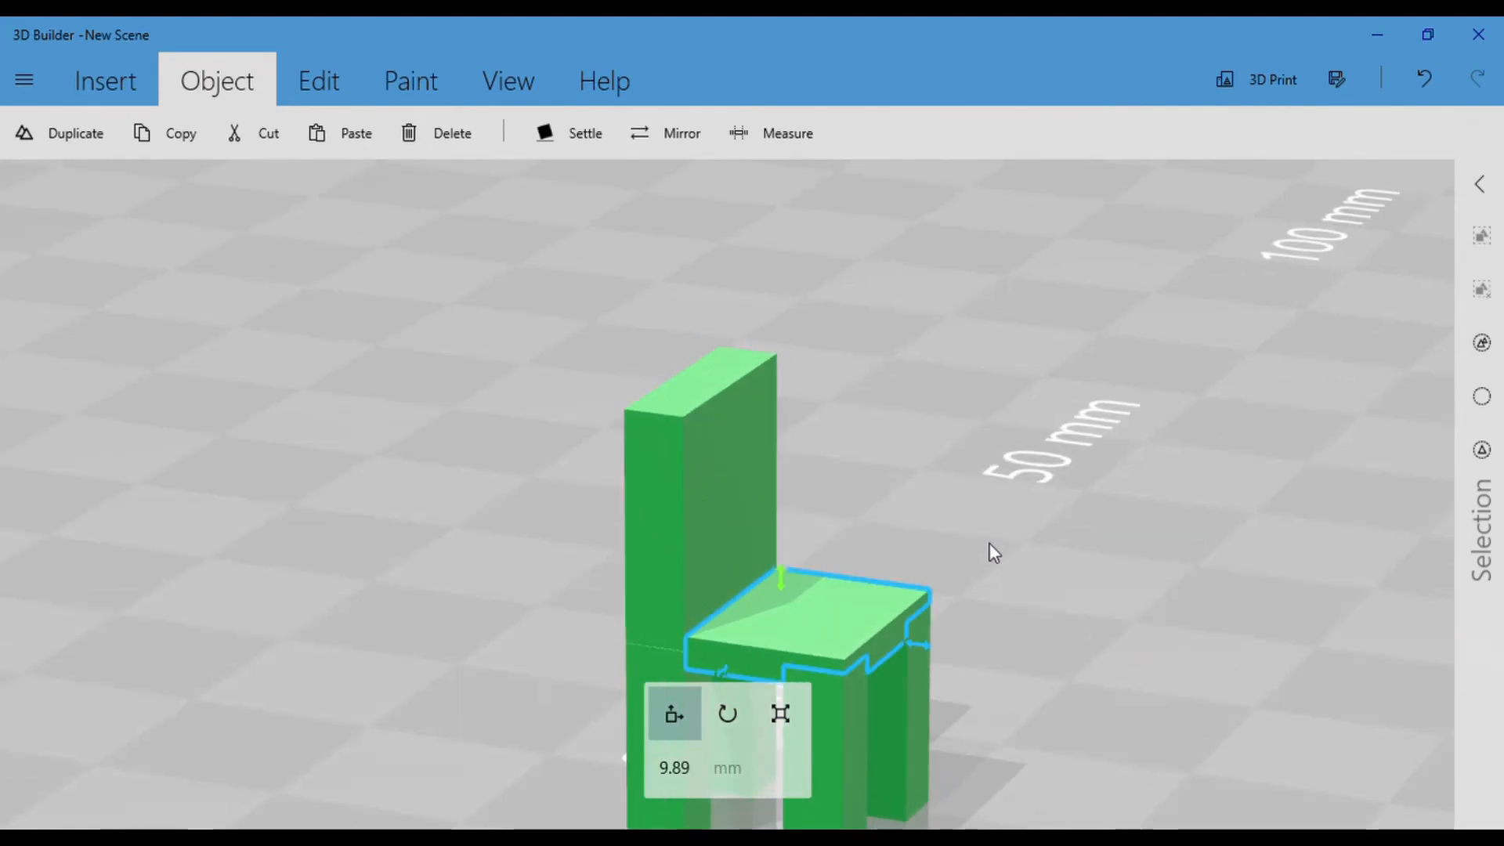
pyautogui.moveTo(989, 543); pyautogui.dragTo(333, 596)
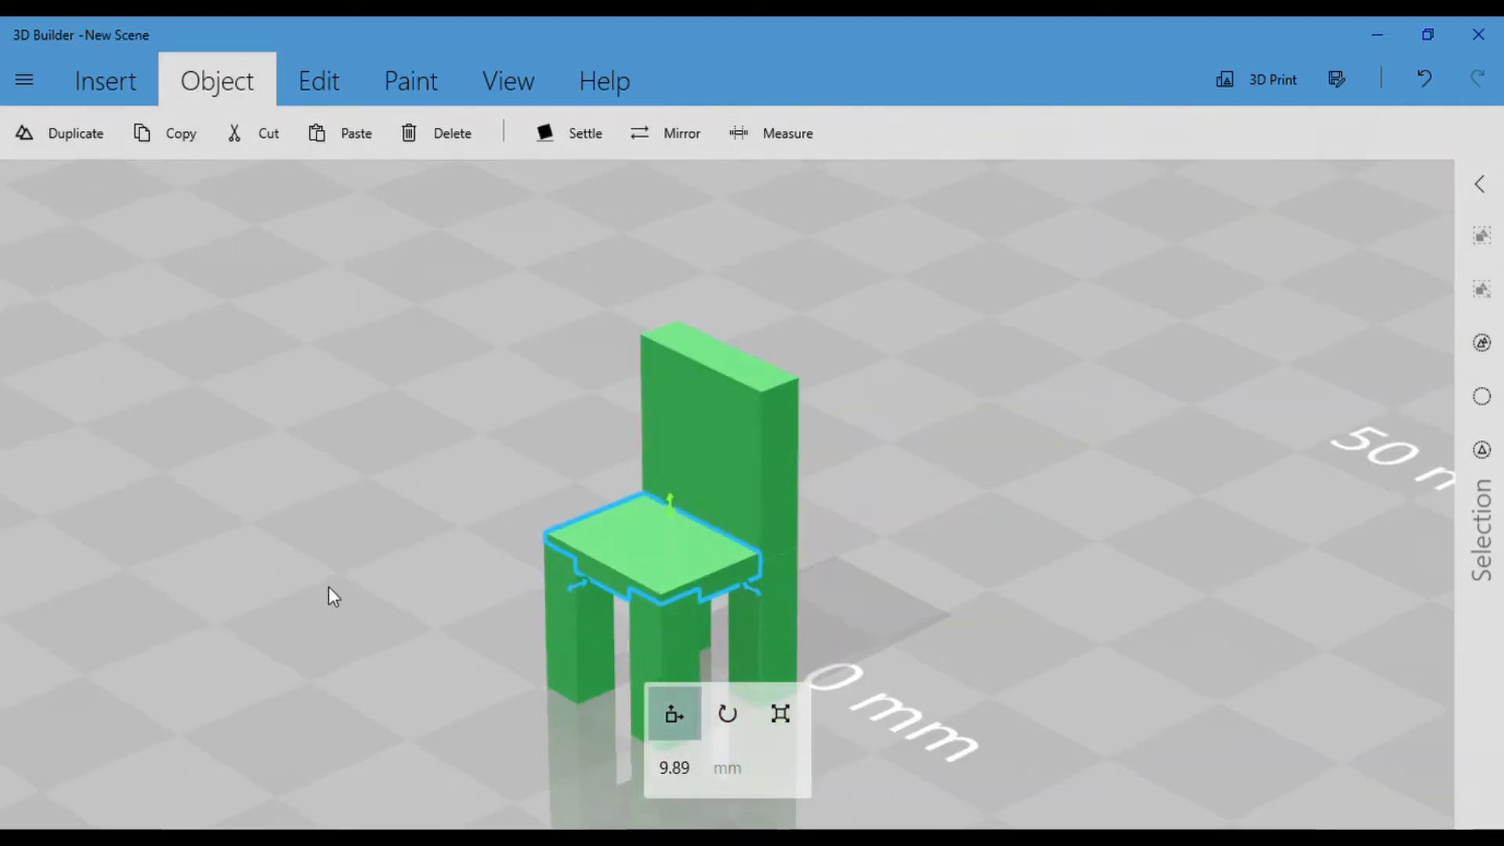
pyautogui.moveTo(470, 695); pyautogui.dragTo(900, 510)
pyautogui.moveTo(951, 554); pyautogui.dragTo(885, 593)
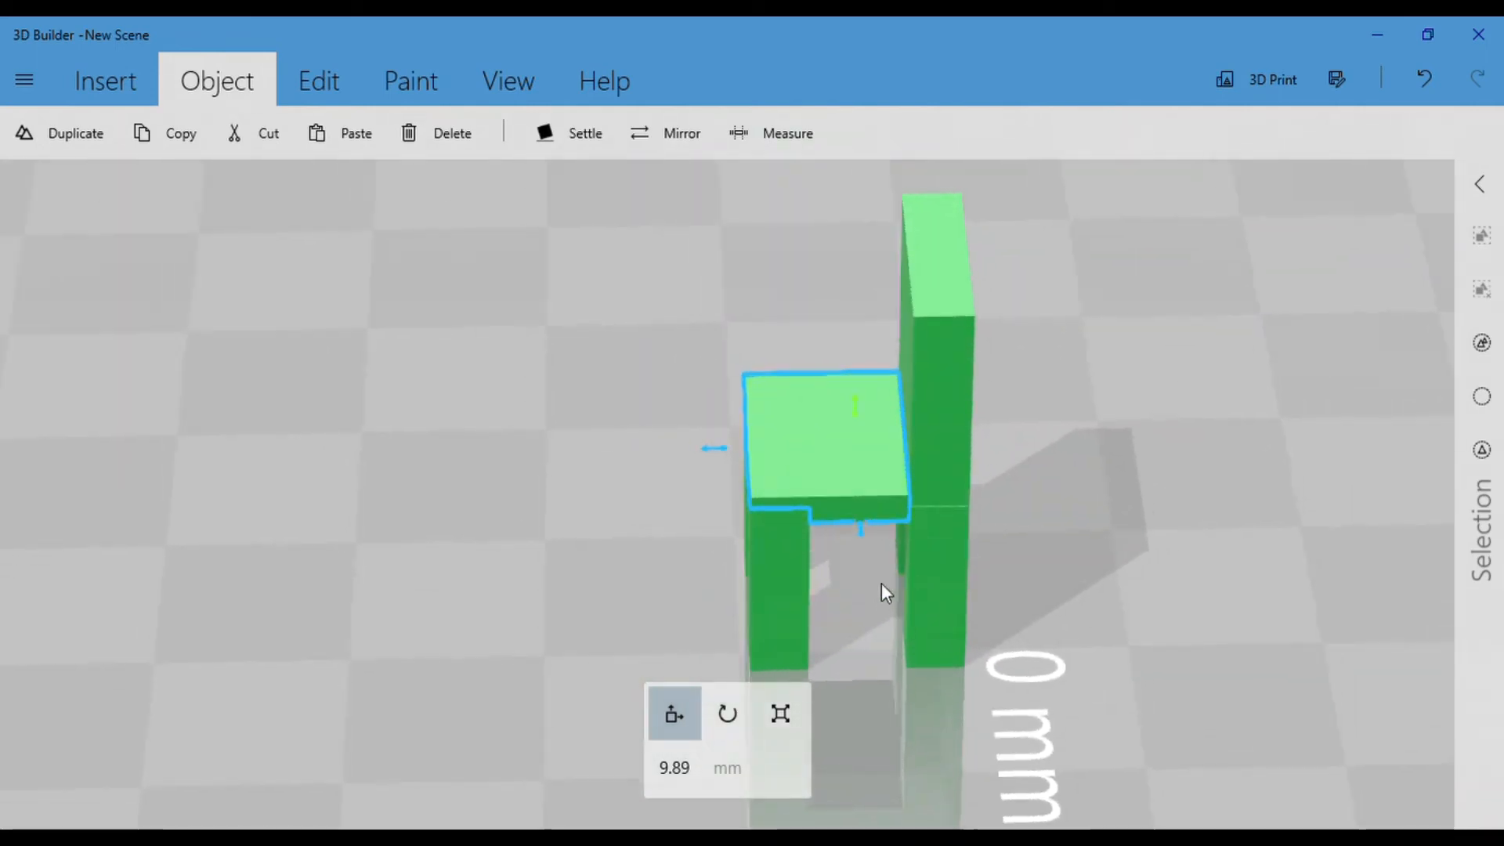